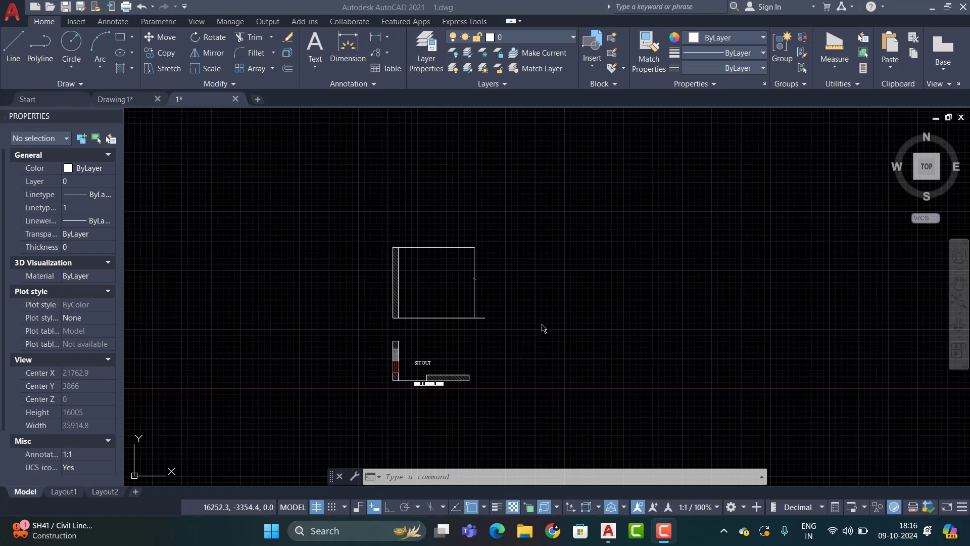
With Ortho on, draw the ledge outline from the wall corner: 1970 across, 350 down, back to the wall.
{"action": "scroll", "coordinate": [483, 357], "scroll_direction": "up", "scroll_amount": 2}
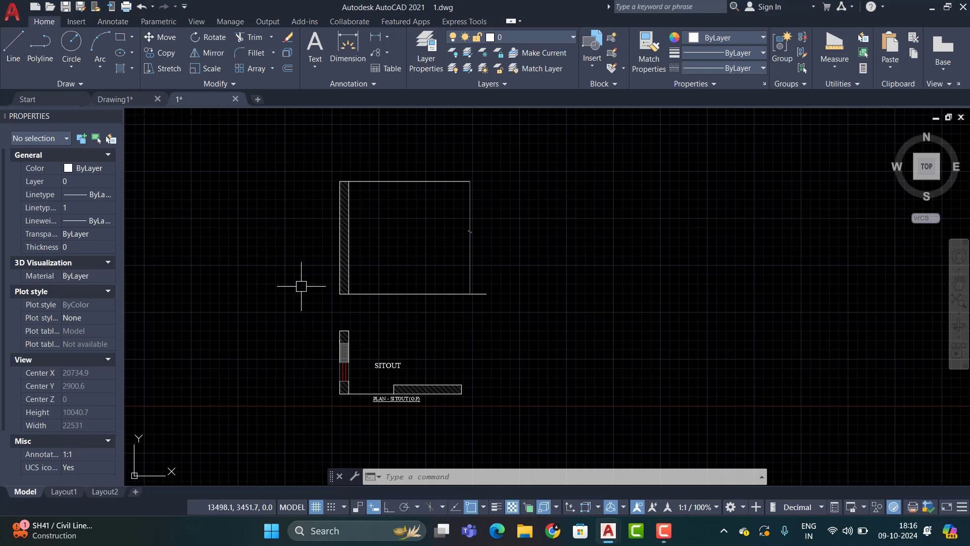
{"action": "left_click", "coordinate": [6, 52]}
{"action": "scroll", "coordinate": [340, 332], "scroll_direction": "up", "scroll_amount": 2}
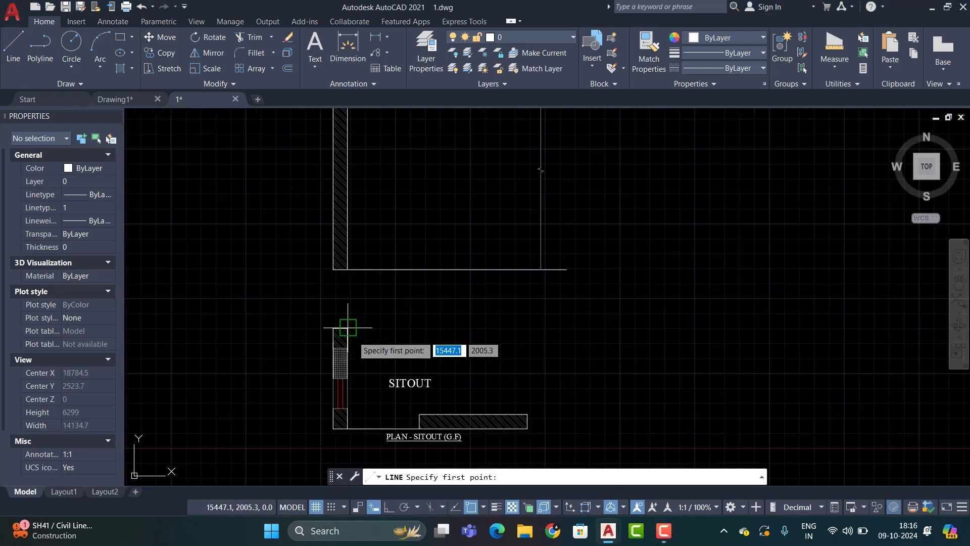
{"action": "left_click", "coordinate": [348, 328]}
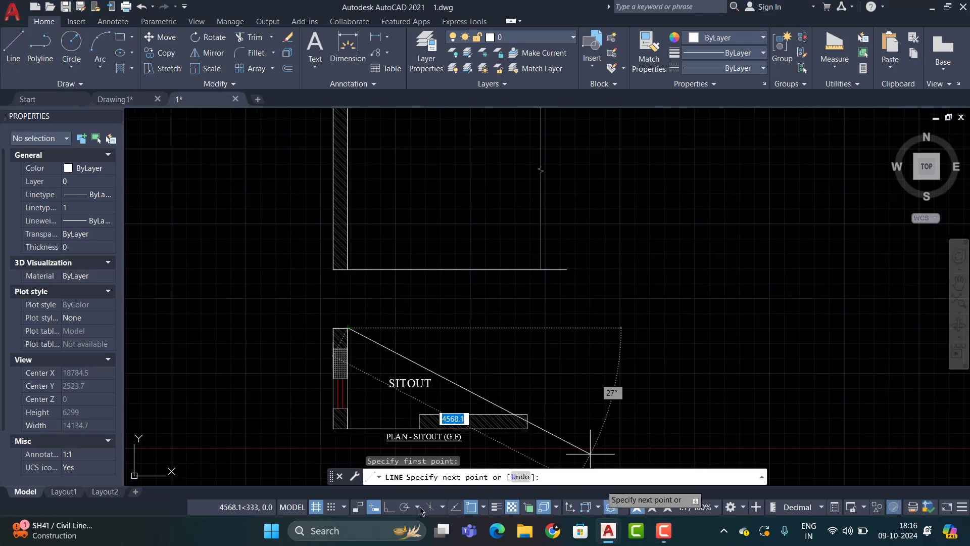
{"action": "key", "text": "F8"}
{"action": "type", "text": "1970"}
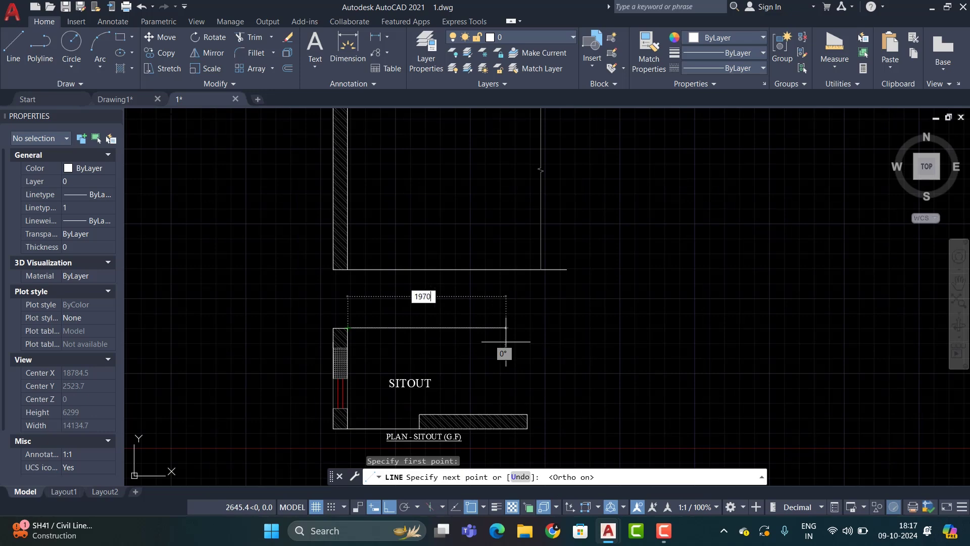
{"action": "key", "text": "Return"}
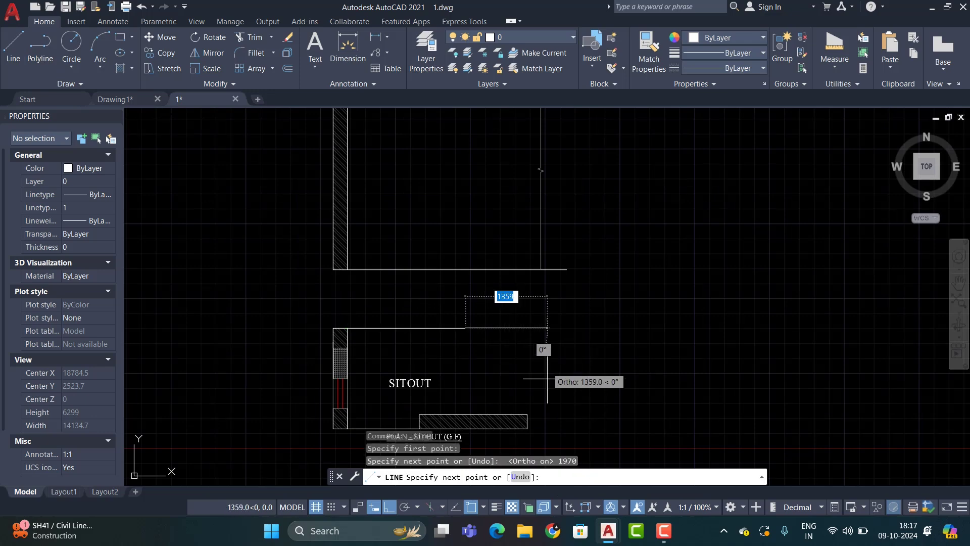
{"action": "type", "text": "350"}
{"action": "key", "text": "Return"}
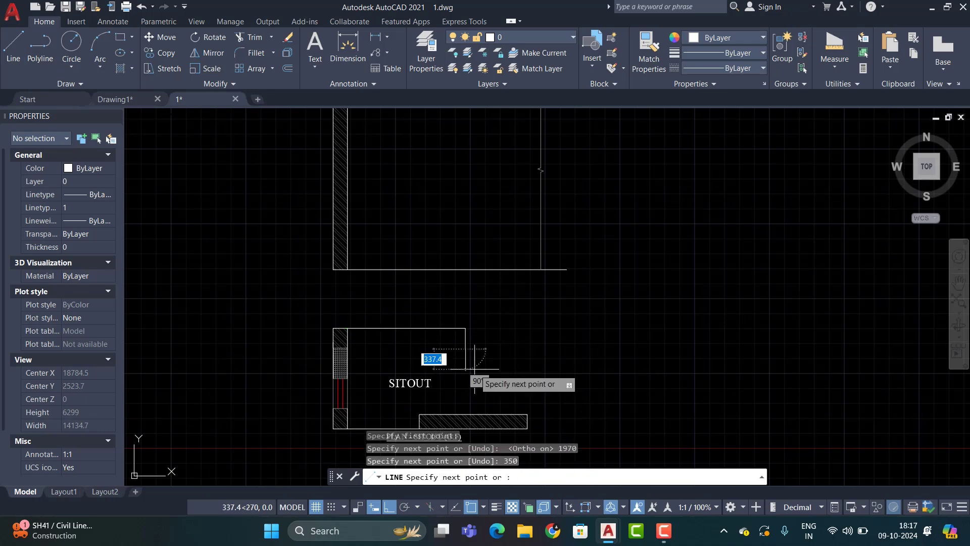
{"action": "scroll", "coordinate": [325, 363], "scroll_direction": "up", "scroll_amount": 2}
{"action": "scroll", "coordinate": [325, 363], "scroll_direction": "up", "scroll_amount": 4}
{"action": "scroll", "coordinate": [374, 347], "scroll_direction": "up", "scroll_amount": 4}
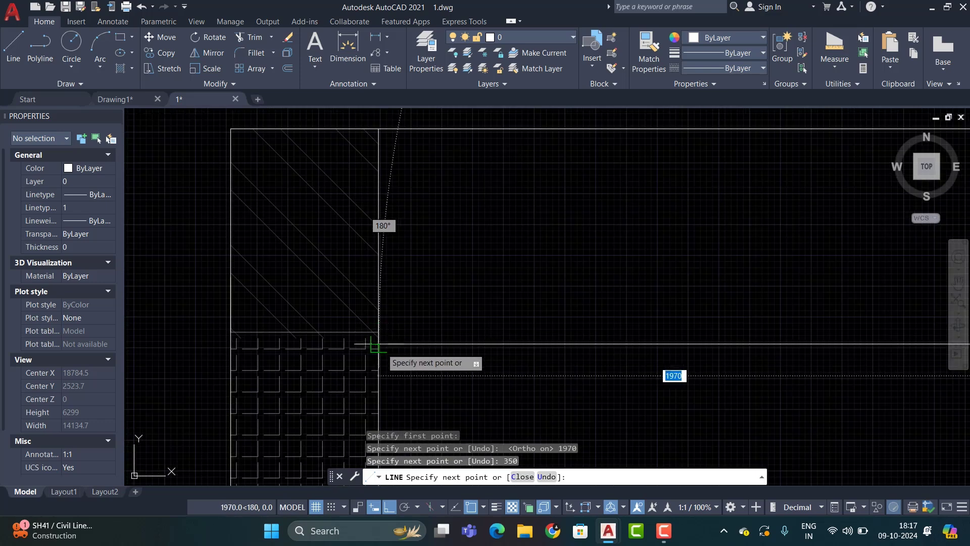
{"action": "left_click", "coordinate": [374, 346]}
{"action": "key", "text": "Escape"}
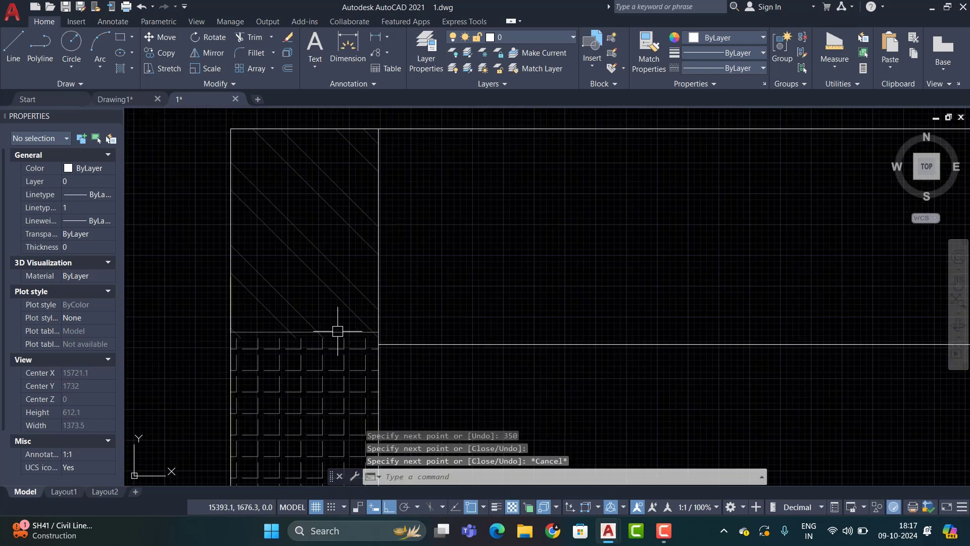
{"action": "scroll", "coordinate": [335, 329], "scroll_direction": "down", "scroll_amount": 5}
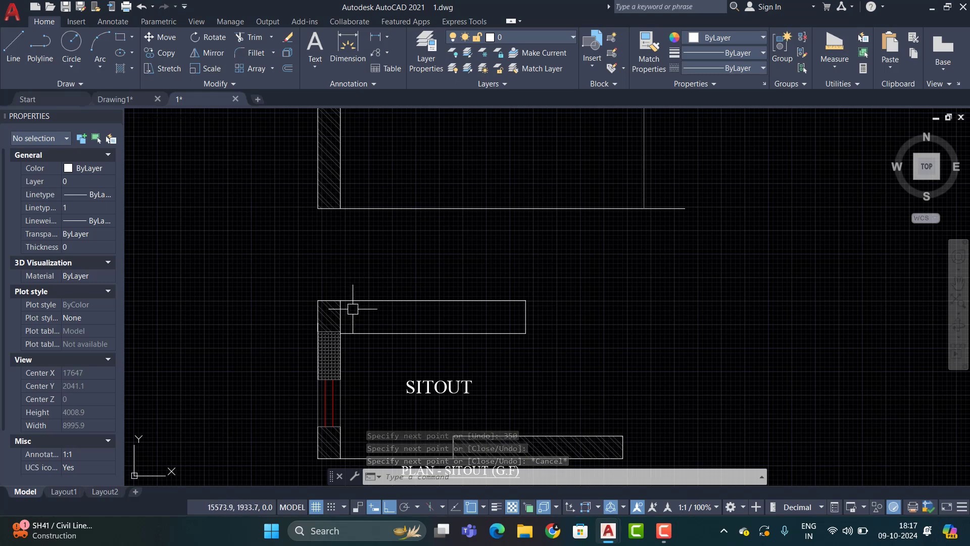
Dimension the ledge's 1970 length and its 350 depth.
{"action": "left_click", "coordinate": [340, 333]}
{"action": "left_click", "coordinate": [526, 334]}
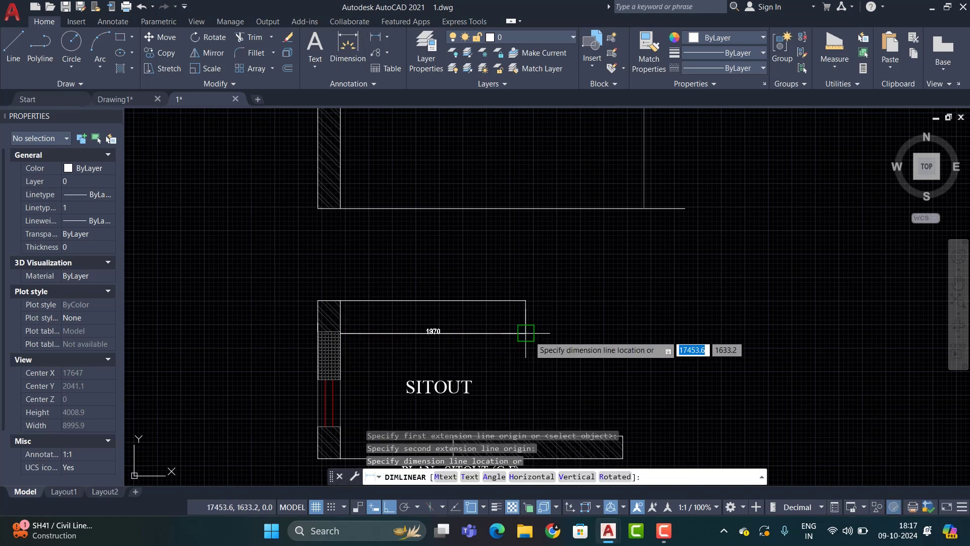
{"action": "left_click", "coordinate": [524, 346]}
{"action": "key", "text": "Return"}
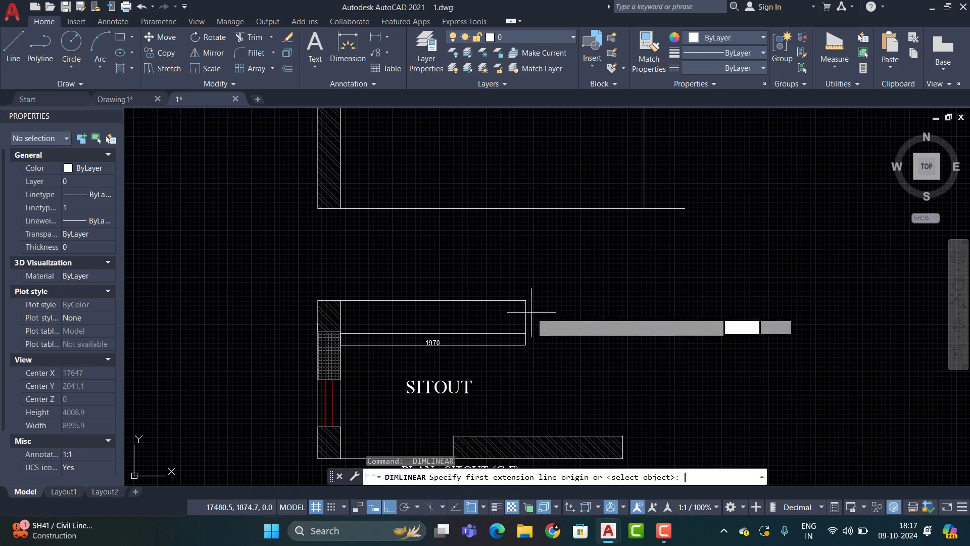
{"action": "left_click", "coordinate": [526, 301]}
{"action": "left_click", "coordinate": [526, 333]}
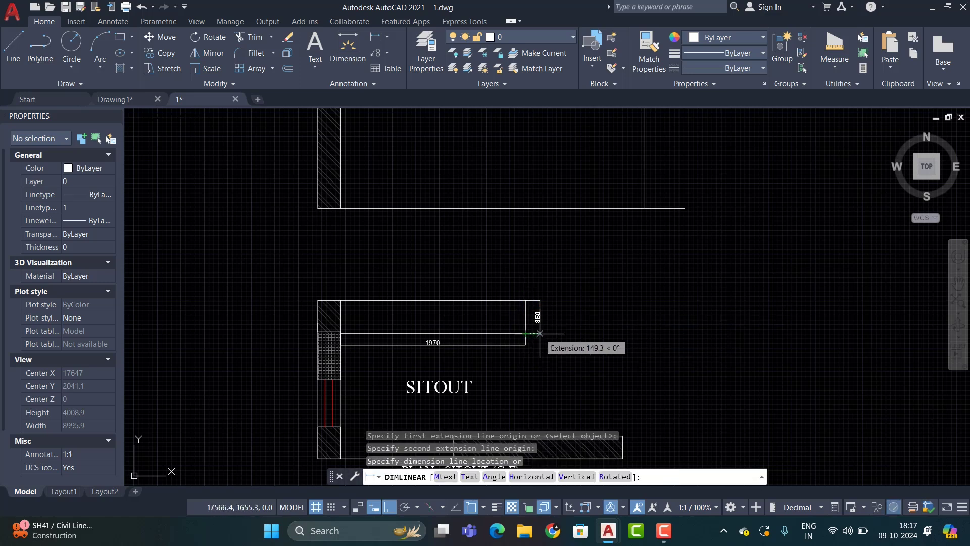
{"action": "scroll", "coordinate": [352, 317], "scroll_direction": "up", "scroll_amount": 2}
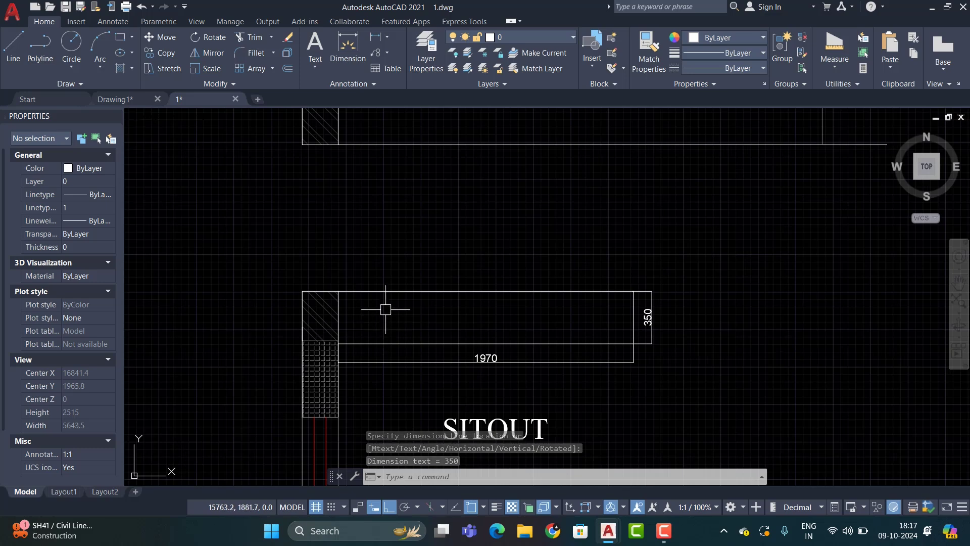
Offset the ledge's wall-side edge 50 inward and shorten the copy to the 350 depth.
{"action": "type", "text": "o"}
{"action": "key", "text": "Return"}
{"action": "key", "text": "Return"}
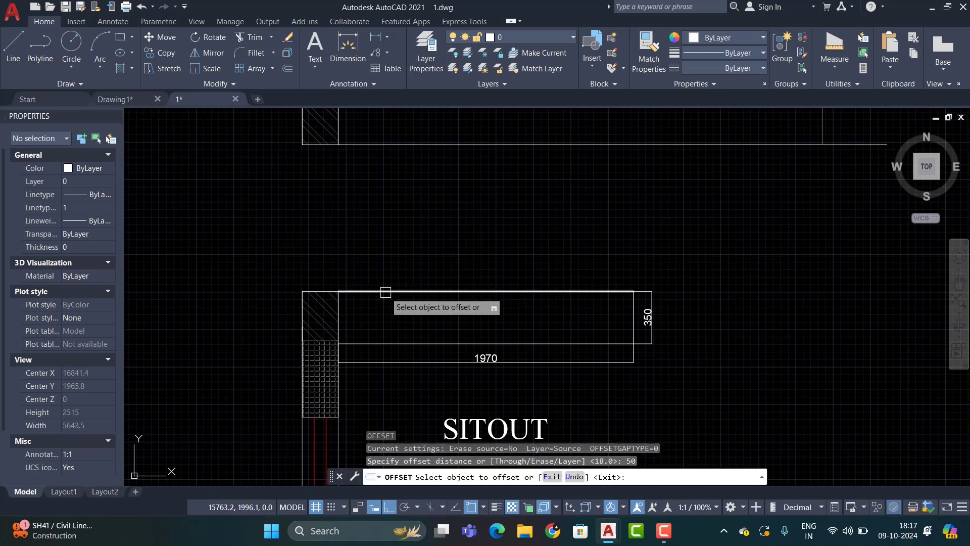
{"action": "left_click", "coordinate": [338, 331]}
{"action": "left_click", "coordinate": [386, 333]}
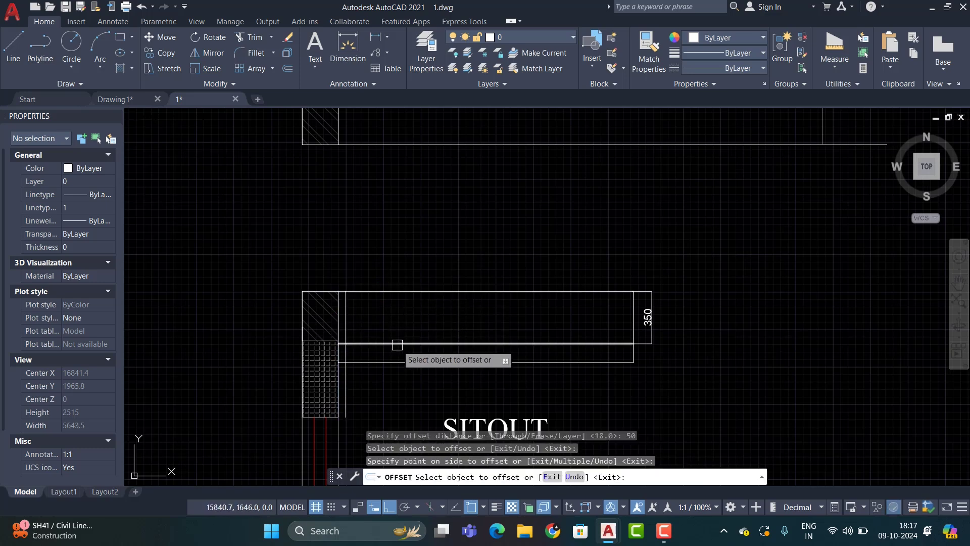
{"action": "key", "text": "Escape"}
{"action": "left_click", "coordinate": [350, 356]}
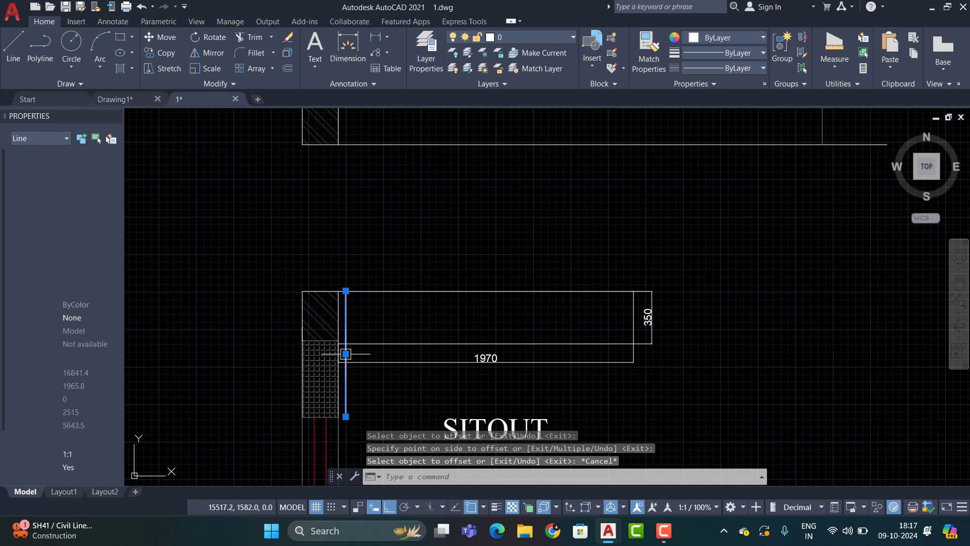
{"action": "left_click", "coordinate": [346, 416]}
{"action": "left_click", "coordinate": [346, 344]}
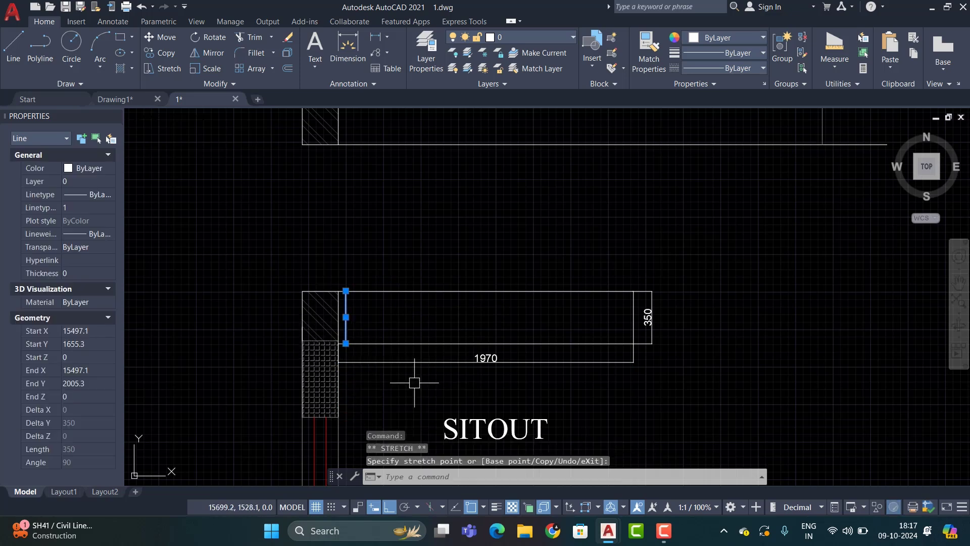
{"action": "key", "text": "Escape"}
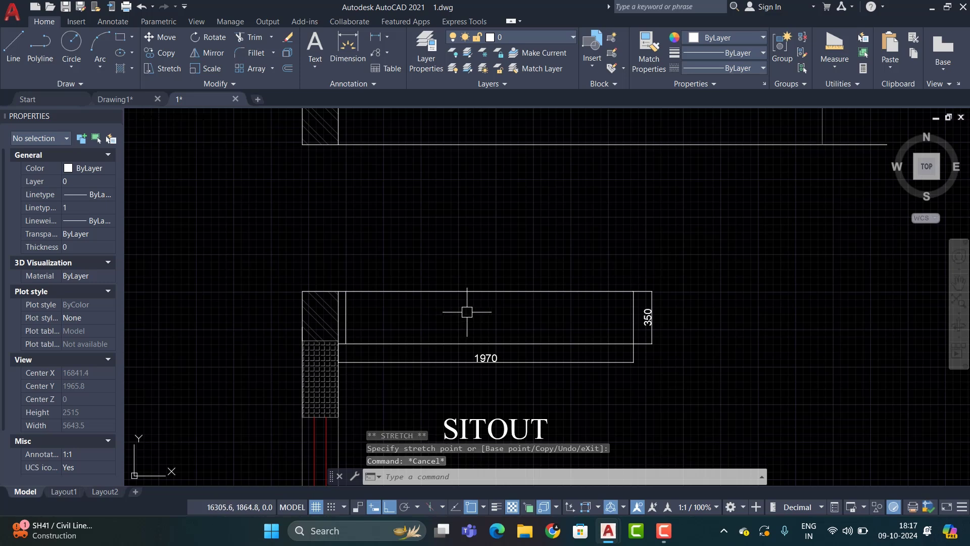
{"action": "scroll", "coordinate": [392, 315], "scroll_direction": "down", "scroll_amount": 2}
{"action": "middle_click_drag", "start_coordinate": [569, 345], "coordinate": [535, 358]}
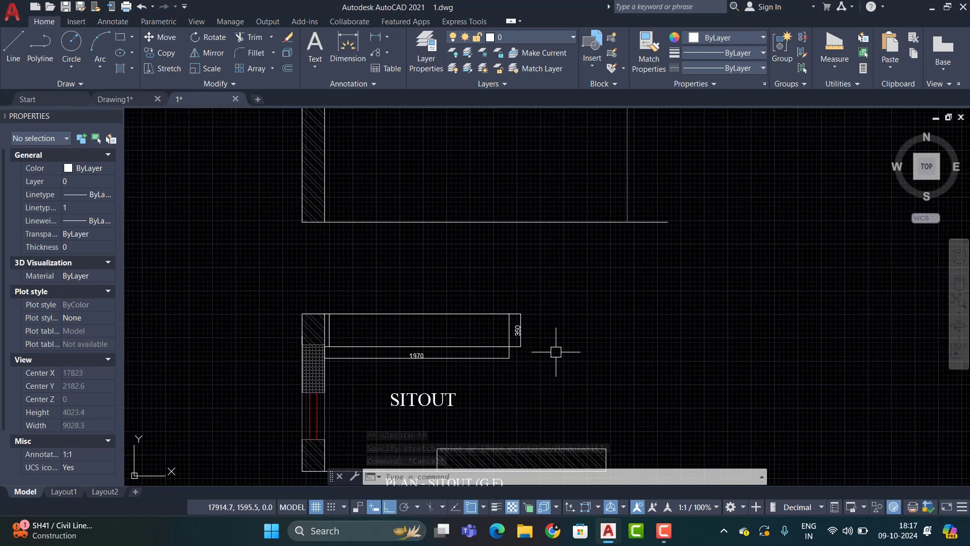
Dimension the 50 gap between the wall and the divider, placed above the ledge.
{"action": "left_click", "coordinate": [375, 37]}
{"action": "scroll", "coordinate": [343, 304], "scroll_direction": "up", "scroll_amount": 5}
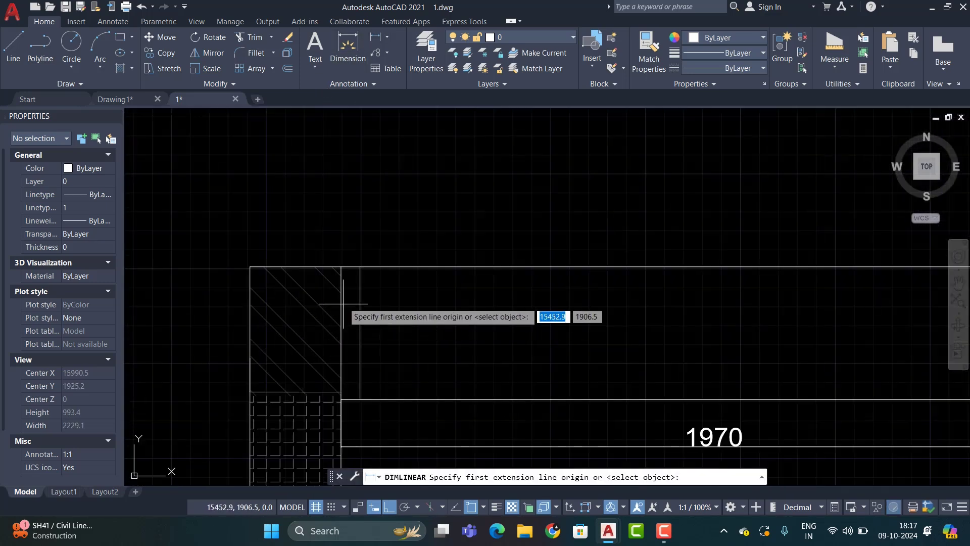
{"action": "left_click", "coordinate": [341, 266]}
{"action": "left_click", "coordinate": [373, 238]}
{"action": "scroll", "coordinate": [489, 350], "scroll_direction": "down", "scroll_amount": 8}
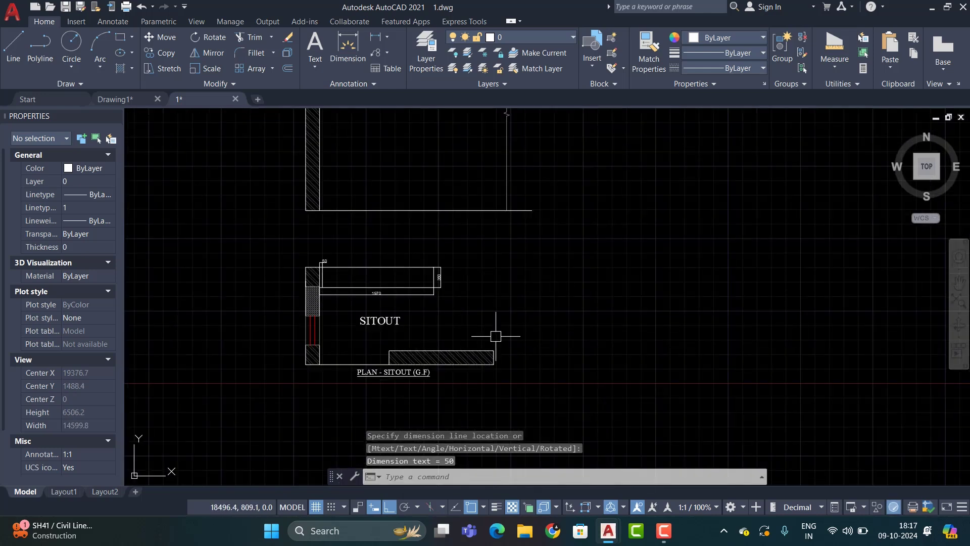
{"action": "middle_click_drag", "start_coordinate": [555, 304], "coordinate": [540, 339]}
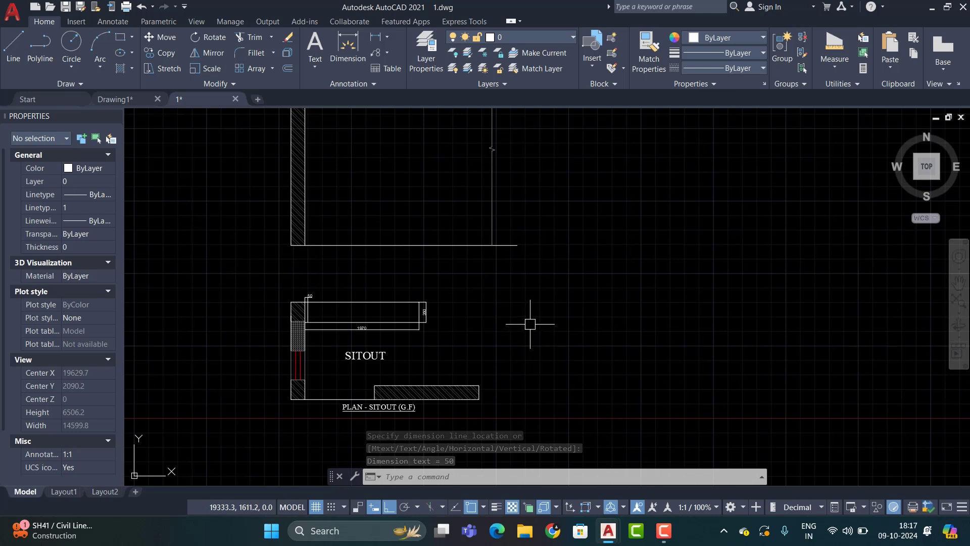
{"action": "middle_click_drag", "start_coordinate": [490, 306], "coordinate": [472, 336]}
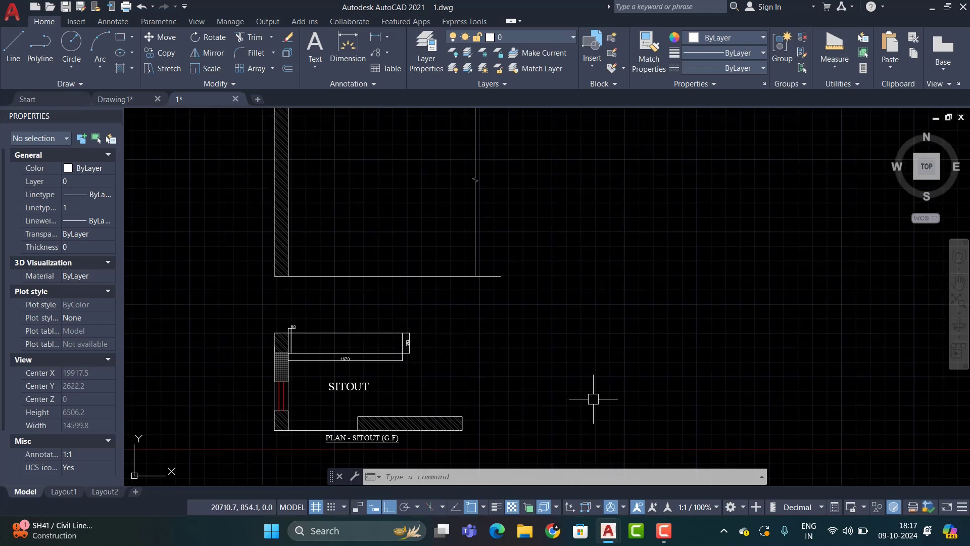
Launch the OFFSET command, cancelling one mistyped attempt first.
{"action": "type", "text": "o"}
{"action": "key", "text": "Escape"}
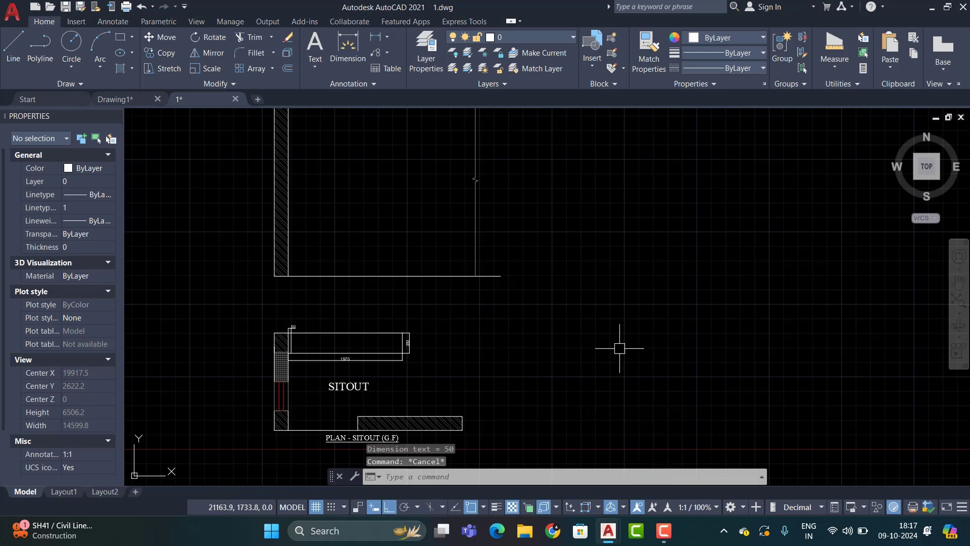
{"action": "type", "text": "o"}
{"action": "key", "text": "Return"}
Copy the bottom line 450 upward into the room plan.
{"action": "type", "text": "0"}
{"action": "key", "text": "Return"}
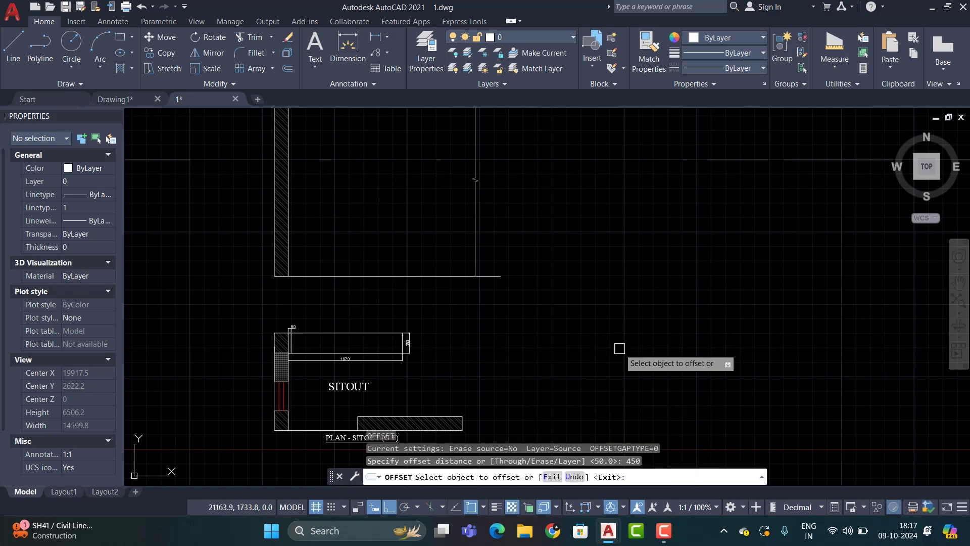
{"action": "left_click", "coordinate": [316, 276]}
{"action": "left_click", "coordinate": [323, 234]}
{"action": "scroll", "coordinate": [324, 233], "scroll_direction": "up", "scroll_amount": 2}
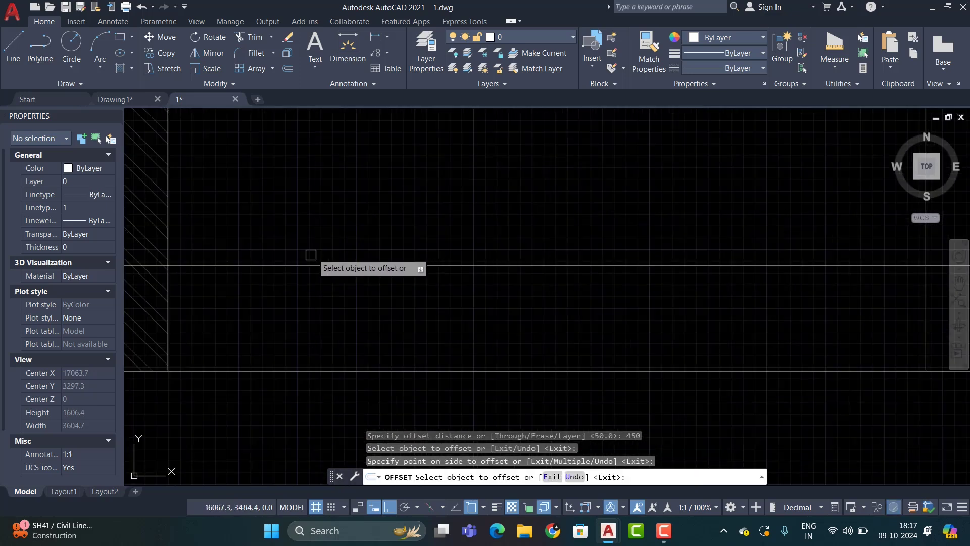
{"action": "key", "text": "Escape"}
{"action": "left_click", "coordinate": [309, 262]}
{"action": "scroll", "coordinate": [257, 277], "scroll_direction": "down", "scroll_amount": 1}
{"action": "left_click", "coordinate": [196, 265]}
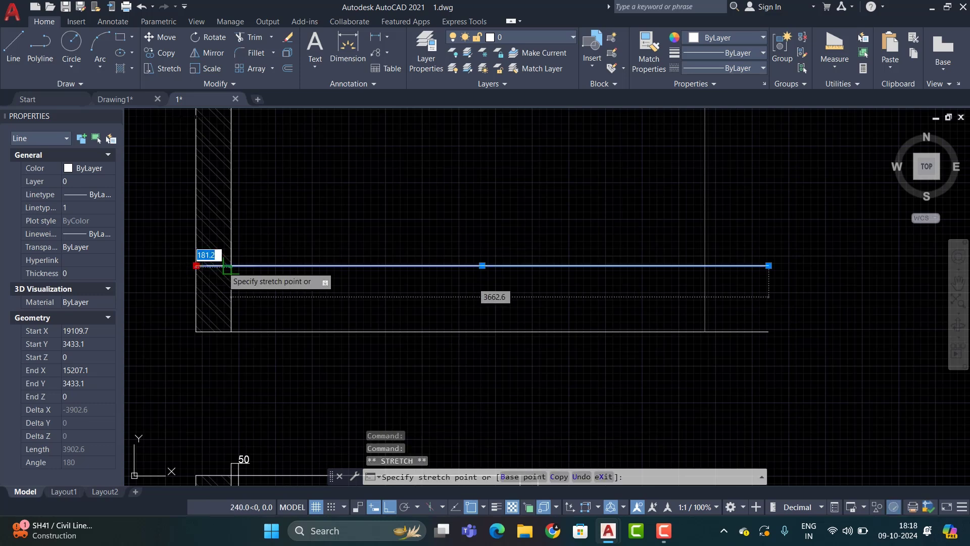
{"action": "scroll", "coordinate": [310, 269], "scroll_direction": "down", "scroll_amount": 5}
{"action": "key", "text": "Escape"}
{"action": "key", "text": "Escape"}
Place a vertical construction line through the ledge's right end.
{"action": "type", "text": "x"}
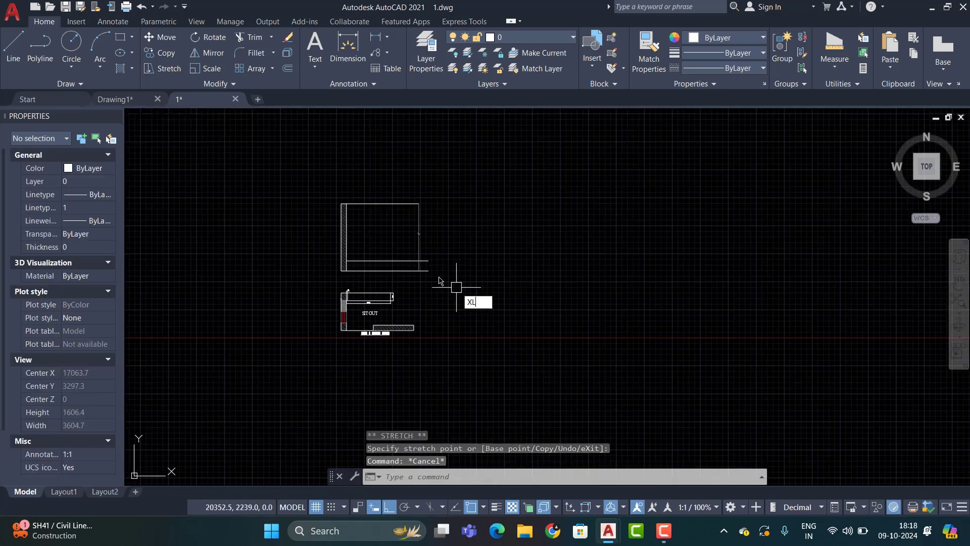
{"action": "key", "text": "Return"}
{"action": "type", "text": "v"}
{"action": "key", "text": "Return"}
{"action": "scroll", "coordinate": [396, 291], "scroll_direction": "up", "scroll_amount": 5}
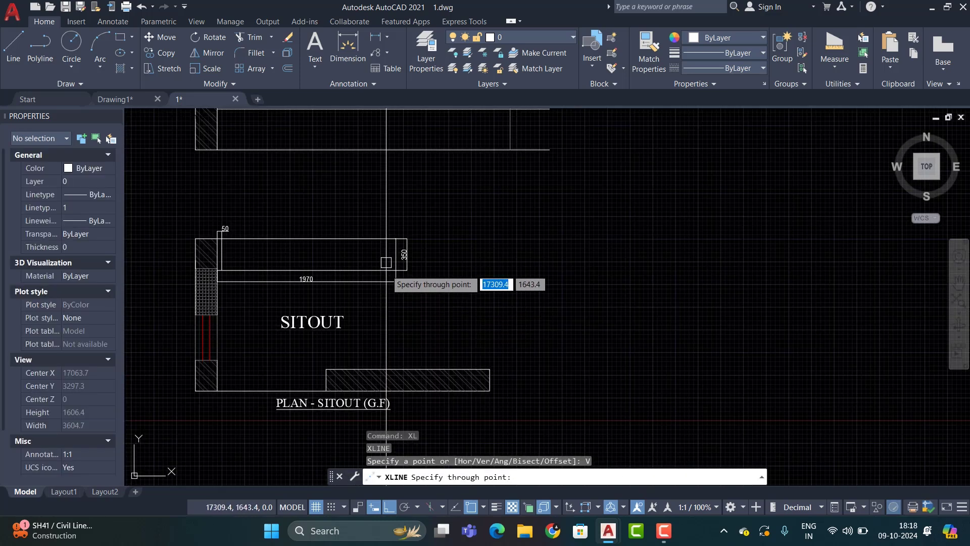
{"action": "left_click", "coordinate": [396, 239]}
{"action": "scroll", "coordinate": [464, 350], "scroll_direction": "down", "scroll_amount": 2}
{"action": "key", "text": "Escape"}
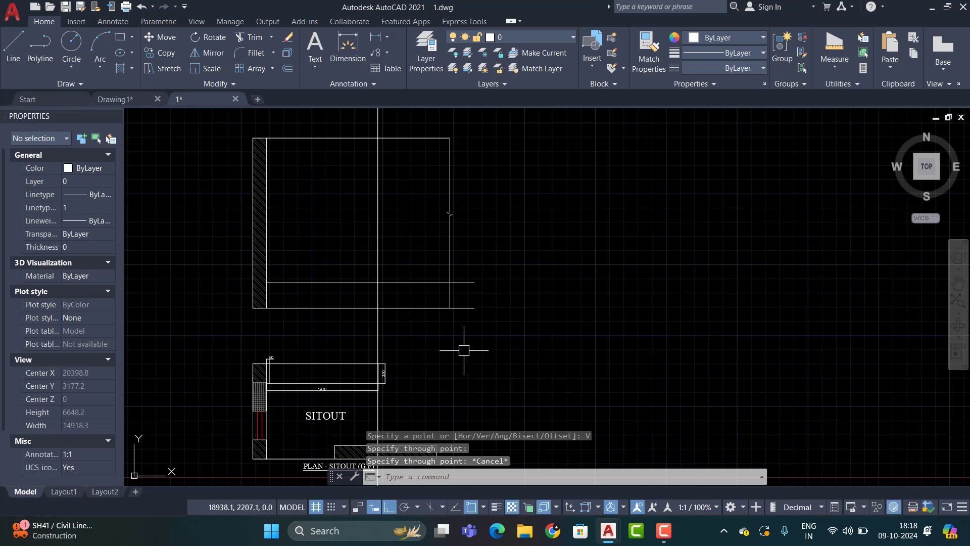
Trim the construction line inside the upper outline and delete the leftover short line.
{"action": "type", "text": "tr"}
{"action": "key", "text": "Return"}
{"action": "left_click", "coordinate": [380, 260]}
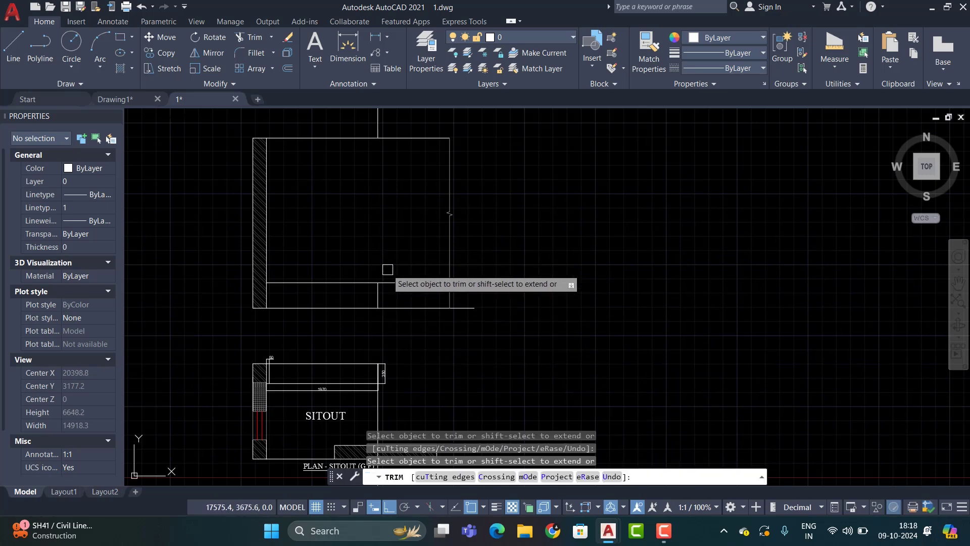
{"action": "left_click", "coordinate": [389, 282]}
{"action": "key", "text": "Escape"}
{"action": "left_click", "coordinate": [461, 282]}
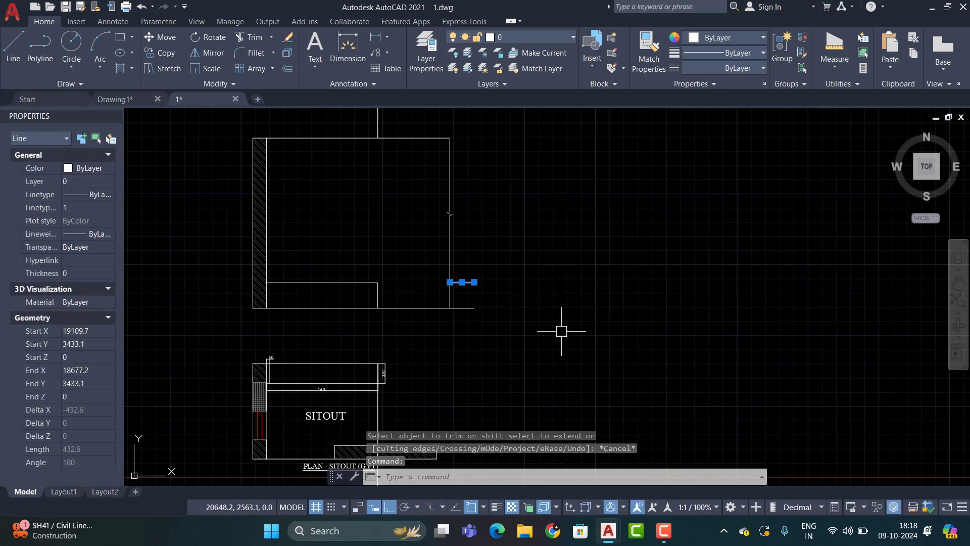
{"action": "key", "text": "Delete"}
Delete the remaining vertical and horizontal construction rays.
{"action": "scroll", "coordinate": [556, 329], "scroll_direction": "down", "scroll_amount": 4}
{"action": "left_click", "coordinate": [533, 340]}
{"action": "left_click", "coordinate": [465, 358]}
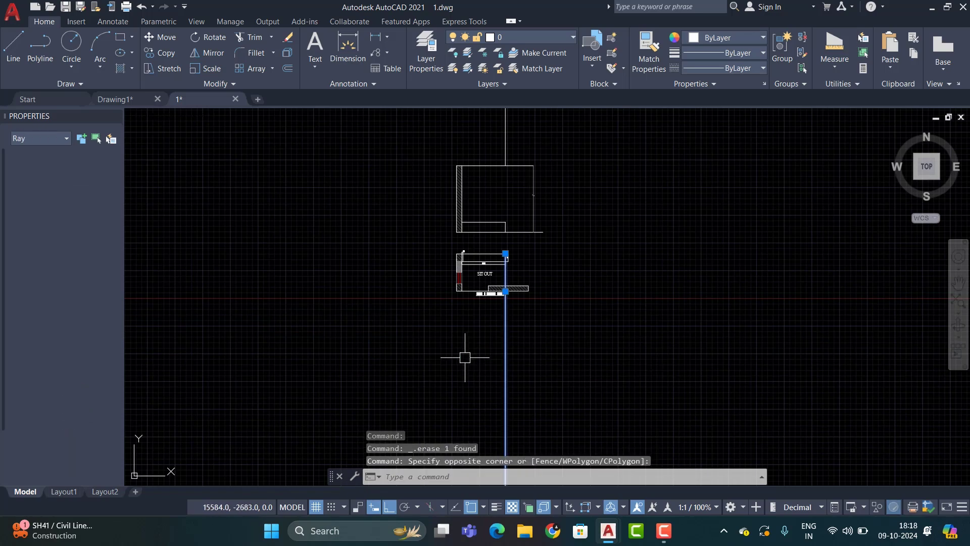
{"action": "key", "text": "Delete"}
{"action": "scroll", "coordinate": [560, 373], "scroll_direction": "down", "scroll_amount": 2}
{"action": "scroll", "coordinate": [535, 191], "scroll_direction": "up", "scroll_amount": 2}
{"action": "left_click_drag", "start_coordinate": [535, 191], "coordinate": [411, 200]}
{"action": "key", "text": "Delete"}
{"action": "scroll", "coordinate": [497, 305], "scroll_direction": "up", "scroll_amount": 2}
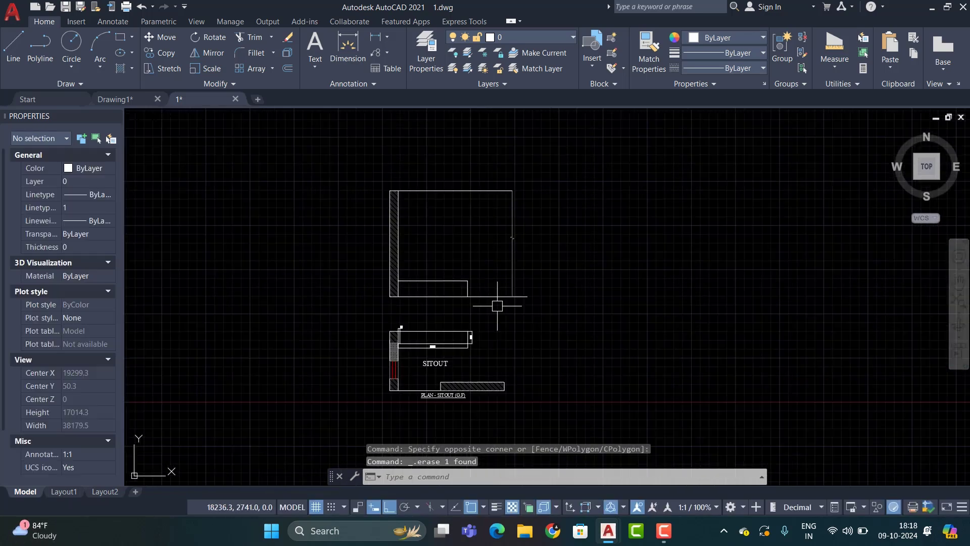
{"action": "scroll", "coordinate": [498, 306], "scroll_direction": "up", "scroll_amount": 2}
{"action": "scroll", "coordinate": [430, 297], "scroll_direction": "up", "scroll_amount": 2}
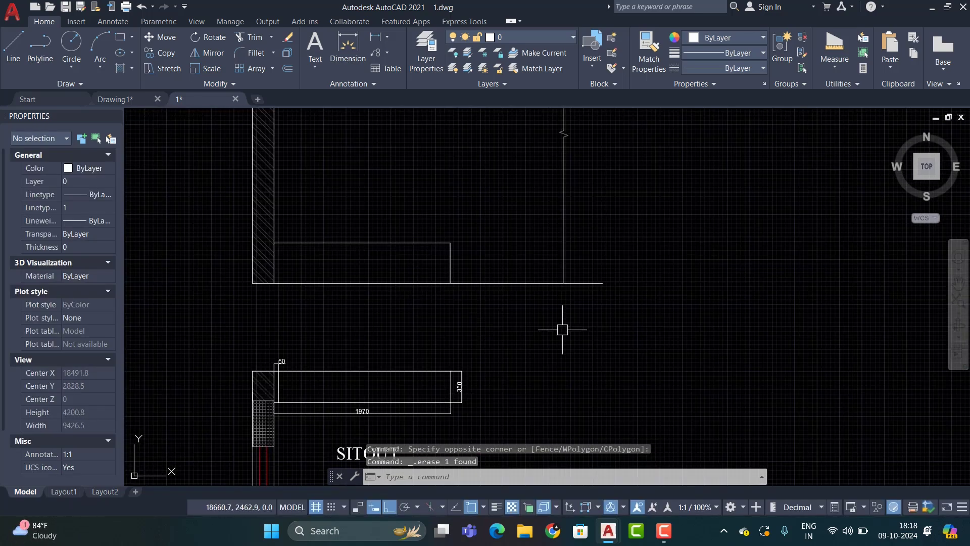
Offset the bottom wall line 100 upward.
{"action": "type", "text": "o"}
{"action": "key", "text": "Return"}
{"action": "type", "text": "100"}
{"action": "key", "text": "Return"}
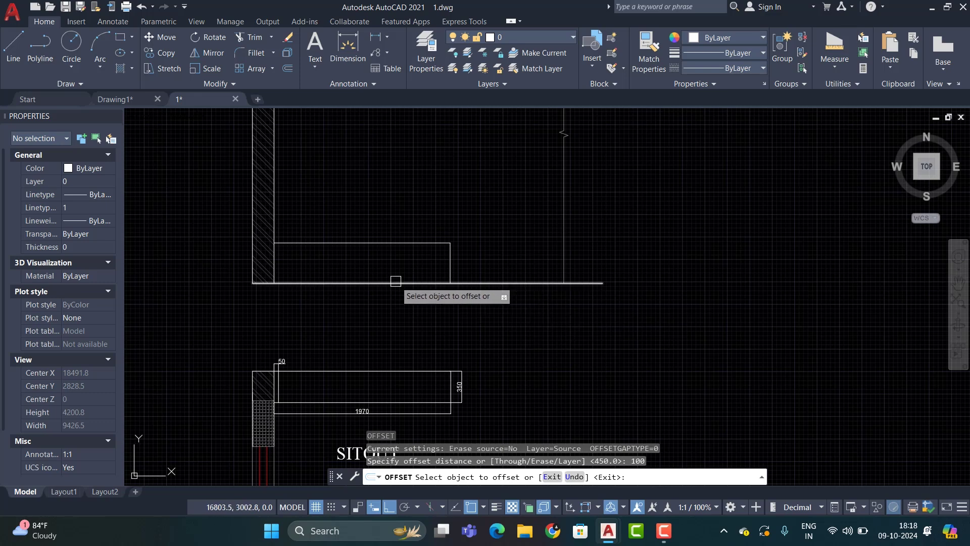
{"action": "left_click", "coordinate": [433, 283]}
{"action": "left_click", "coordinate": [430, 273]}
{"action": "scroll", "coordinate": [361, 283], "scroll_direction": "up", "scroll_amount": 4}
{"action": "key", "text": "Escape"}
Stretch the new line's ends back to the wall edge and the rectangle edge.
{"action": "left_click", "coordinate": [374, 265]}
{"action": "scroll", "coordinate": [434, 283], "scroll_direction": "down", "scroll_amount": 2}
{"action": "scroll", "coordinate": [314, 269], "scroll_direction": "up", "scroll_amount": 2}
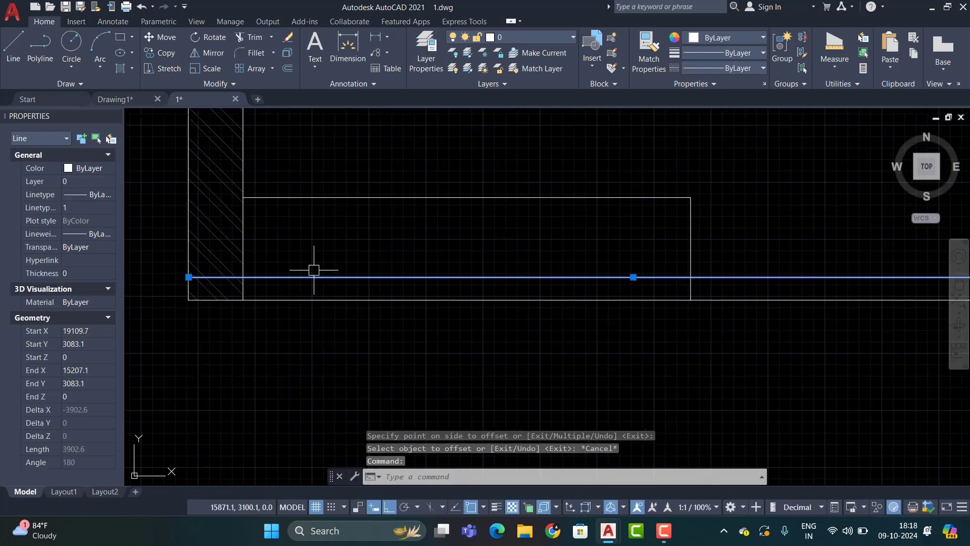
{"action": "left_click", "coordinate": [189, 277]}
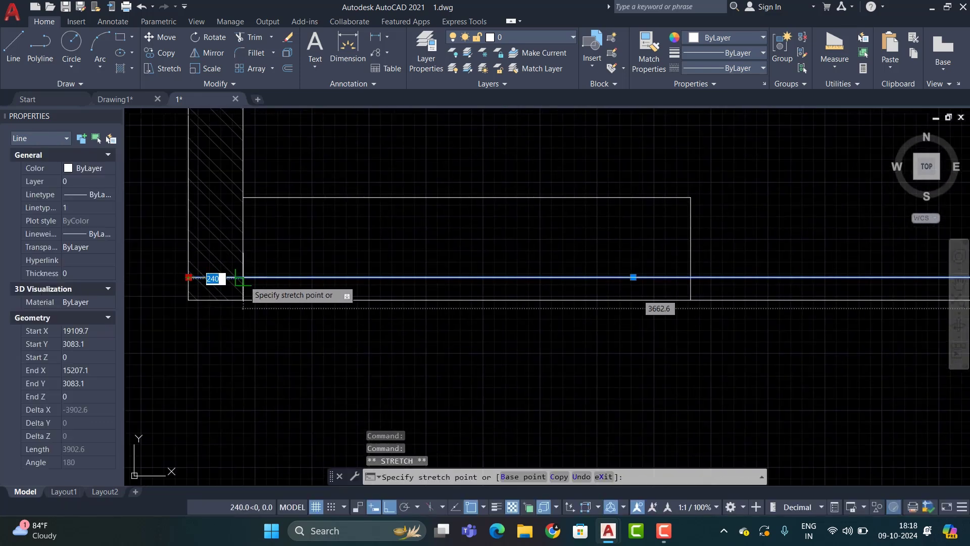
{"action": "left_click", "coordinate": [243, 277]}
{"action": "scroll", "coordinate": [314, 334], "scroll_direction": "down", "scroll_amount": 4}
{"action": "left_click", "coordinate": [604, 311]}
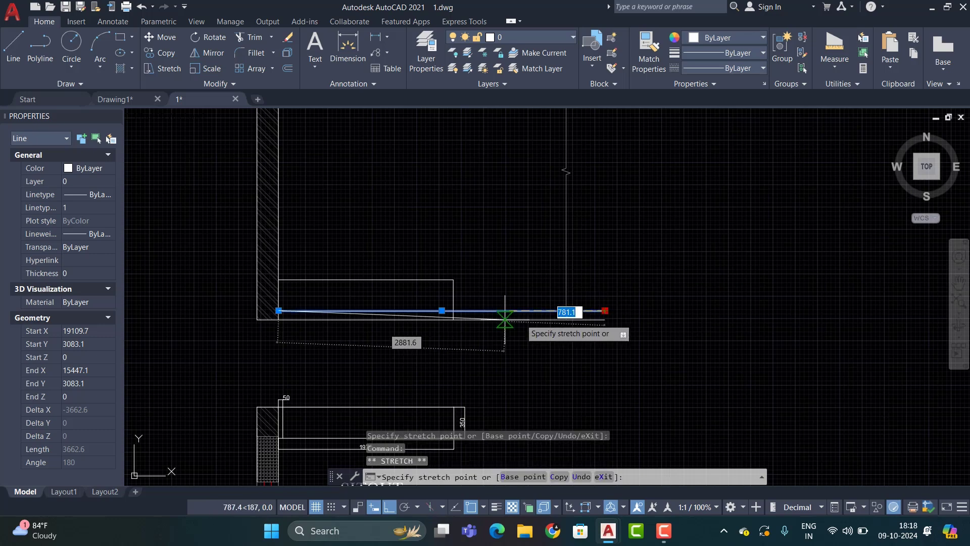
{"action": "scroll", "coordinate": [483, 317], "scroll_direction": "up", "scroll_amount": 4}
{"action": "left_click", "coordinate": [409, 300]}
{"action": "scroll", "coordinate": [596, 304], "scroll_direction": "down", "scroll_amount": 6}
{"action": "key", "text": "Escape"}
Offset the ledge's top line 18 inward.
{"action": "scroll", "coordinate": [495, 305], "scroll_direction": "up", "scroll_amount": 4}
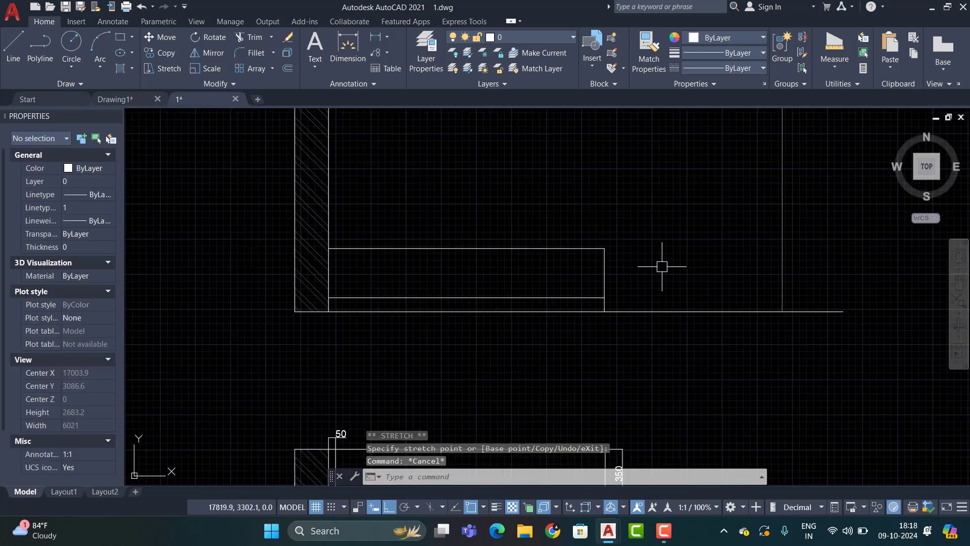
{"action": "type", "text": "O"}
{"action": "key", "text": "Return"}
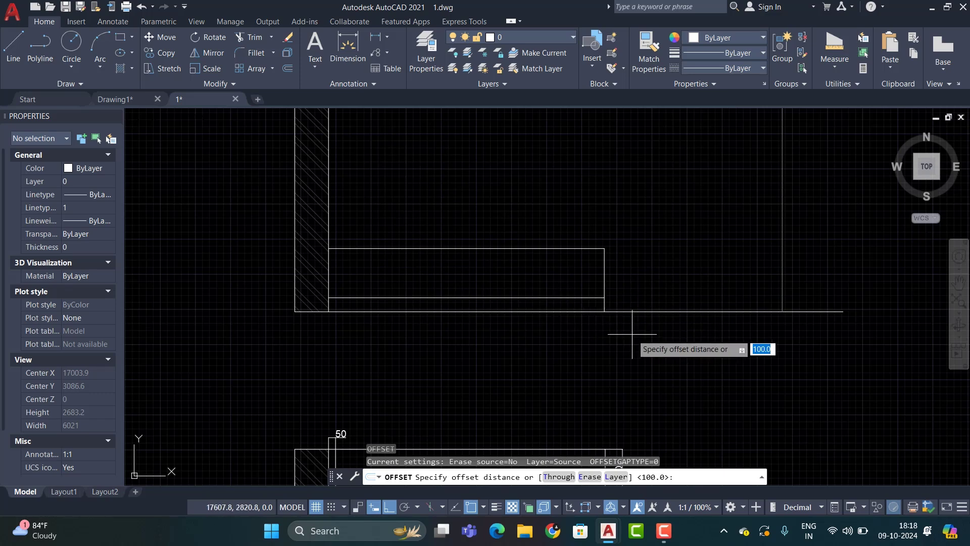
{"action": "key", "text": "Escape"}
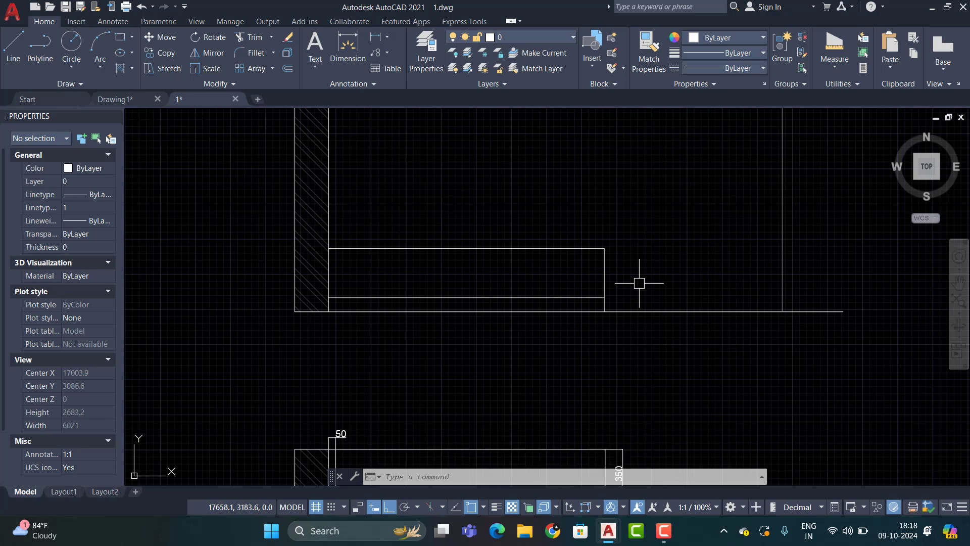
{"action": "key", "text": "Return"}
{"action": "key", "text": "Return"}
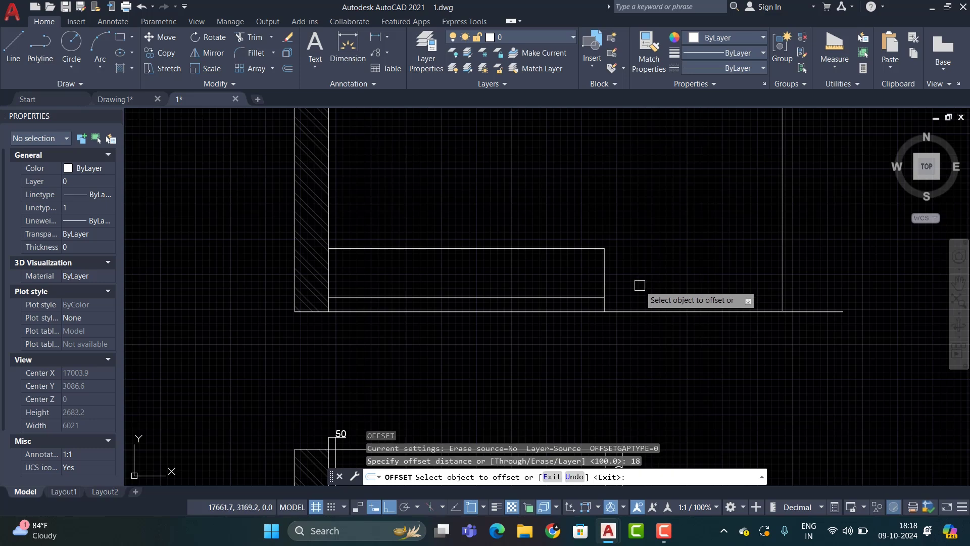
{"action": "left_click", "coordinate": [531, 248]}
{"action": "left_click", "coordinate": [564, 263]}
{"action": "scroll", "coordinate": [564, 263], "scroll_direction": "up", "scroll_amount": 2}
{"action": "key", "text": "Escape"}
{"action": "type", "text": "O"}
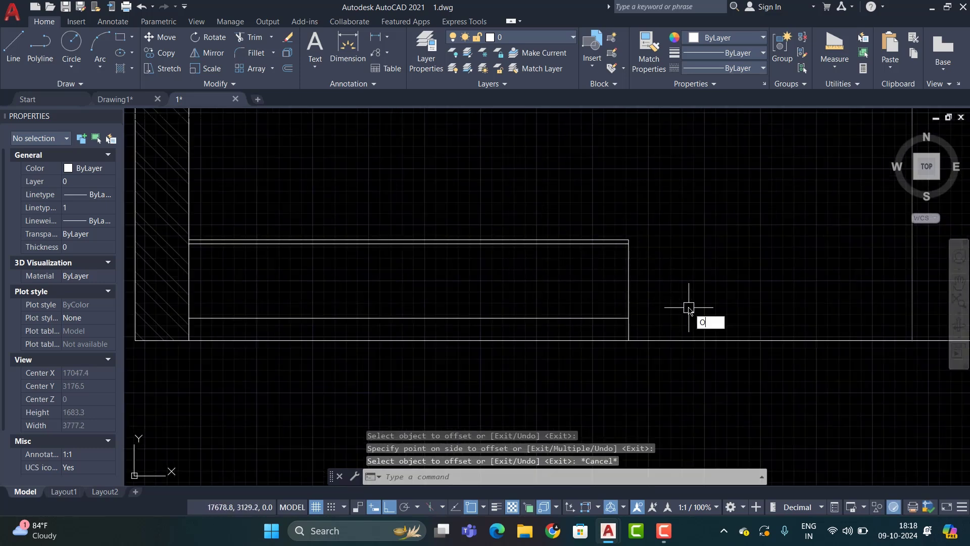
Offset the ledge's left end line 50 to the right.
{"action": "key", "text": "Return"}
{"action": "type", "text": "50"}
{"action": "key", "text": "Return"}
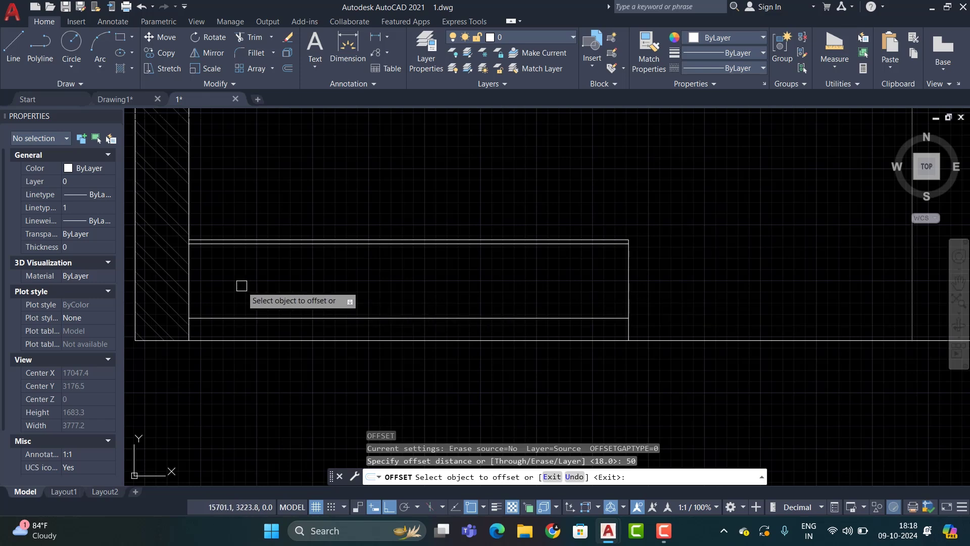
{"action": "left_click", "coordinate": [188, 283]}
{"action": "left_click", "coordinate": [245, 284]}
{"action": "key", "text": "Escape"}
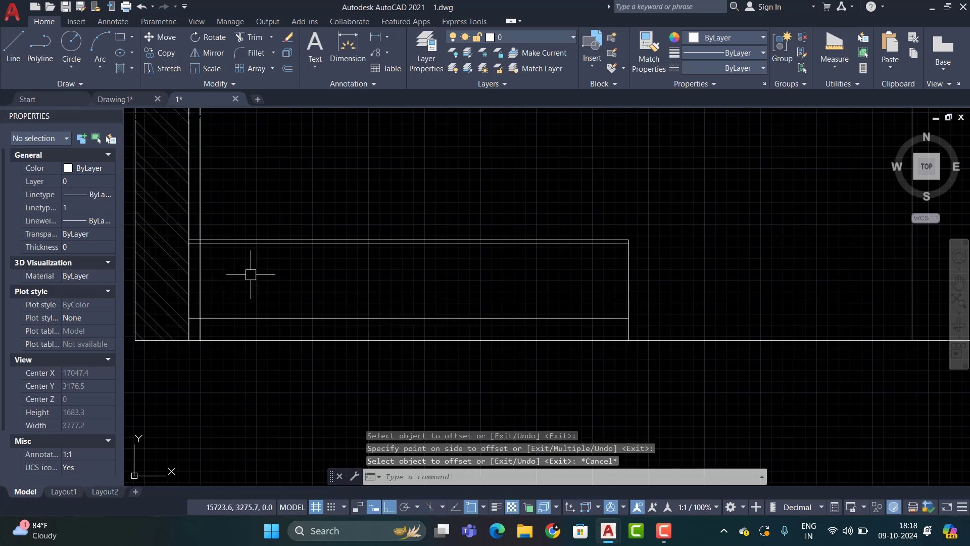
{"action": "type", "text": "tr"}
{"action": "key", "text": "Return"}
Offset the ledge's inner left line three times at 480 spacing to form dividers.
{"action": "scroll", "coordinate": [205, 222], "scroll_direction": "up", "scroll_amount": 5}
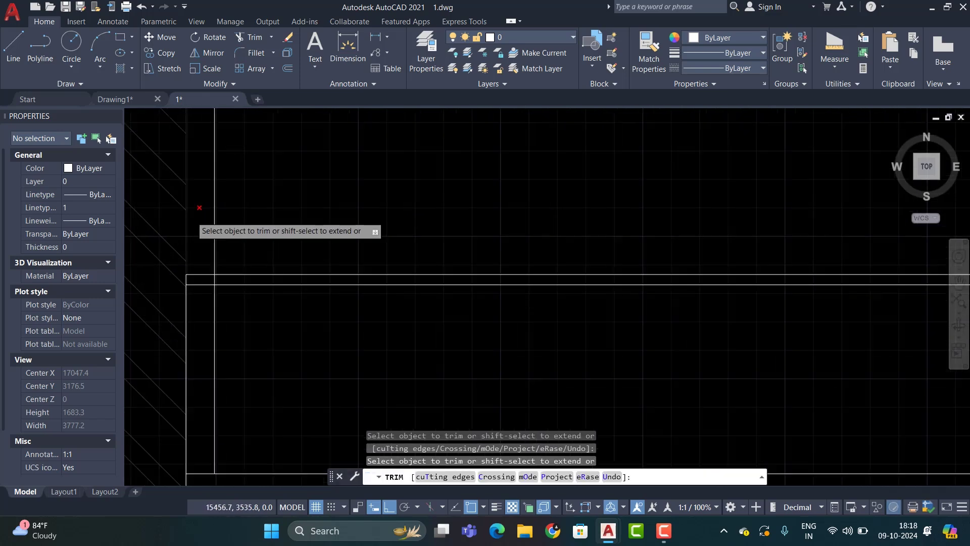
{"action": "scroll", "coordinate": [206, 283], "scroll_direction": "up", "scroll_amount": 2}
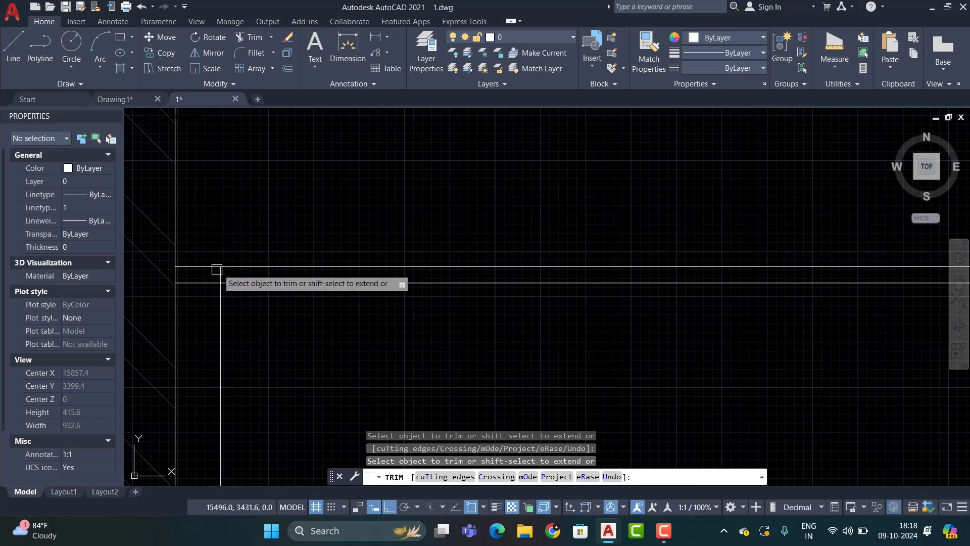
{"action": "key", "text": "Escape"}
{"action": "scroll", "coordinate": [210, 277], "scroll_direction": "down", "scroll_amount": 8}
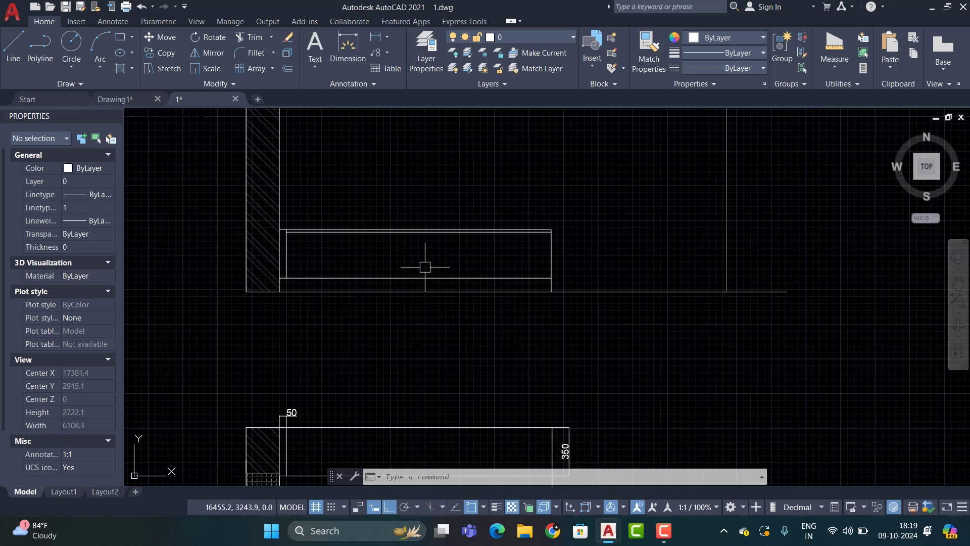
{"action": "type", "text": "o"}
{"action": "key", "text": "Return"}
{"action": "type", "text": "480"}
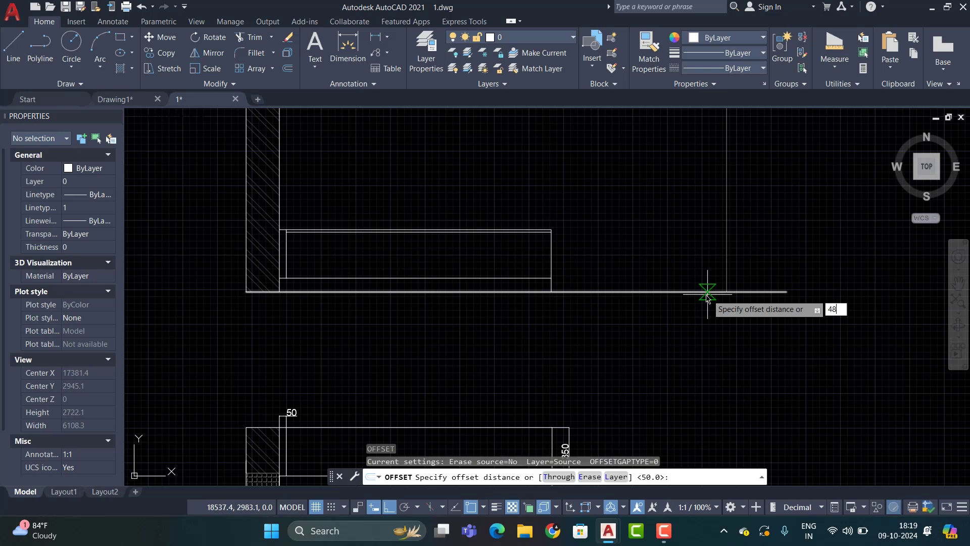
{"action": "key", "text": "Return"}
{"action": "left_click", "coordinate": [286, 261]}
{"action": "left_click", "coordinate": [326, 263]}
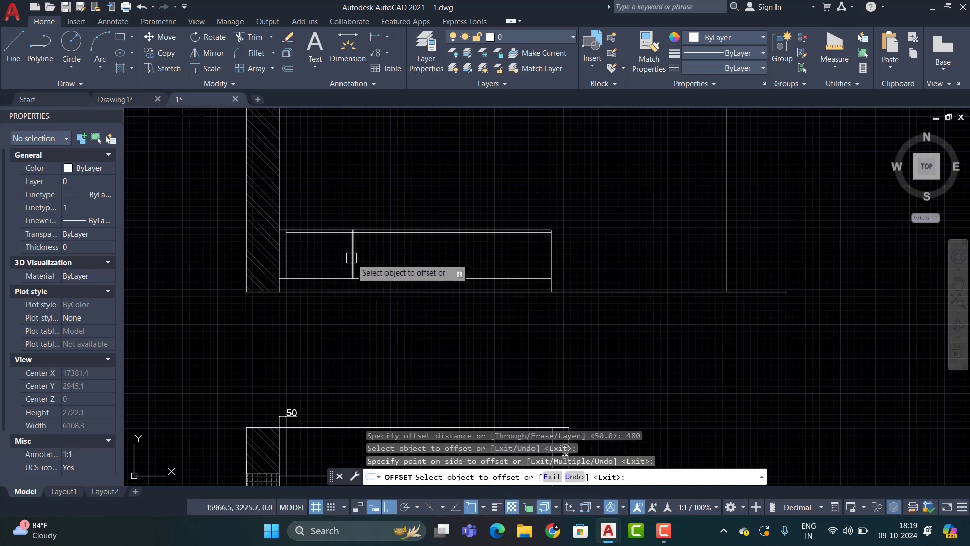
{"action": "left_click", "coordinate": [454, 268]}
{"action": "left_click", "coordinate": [420, 260]}
{"action": "left_click", "coordinate": [503, 263]}
{"action": "key", "text": "Escape"}
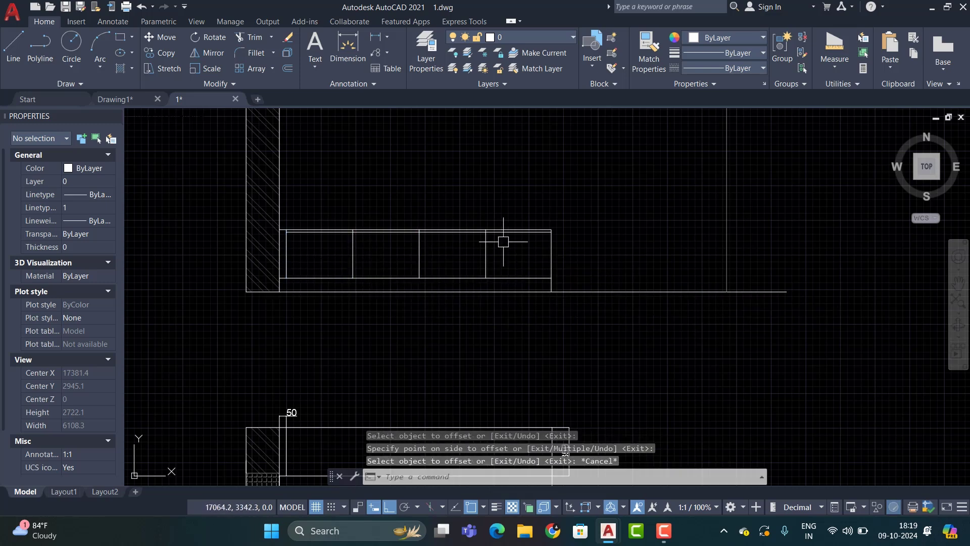
Trim the divider stubs back to the ledge's inner line.
{"action": "type", "text": "tr"}
{"action": "key", "text": "Return"}
{"action": "scroll", "coordinate": [493, 206], "scroll_direction": "up", "scroll_amount": 5}
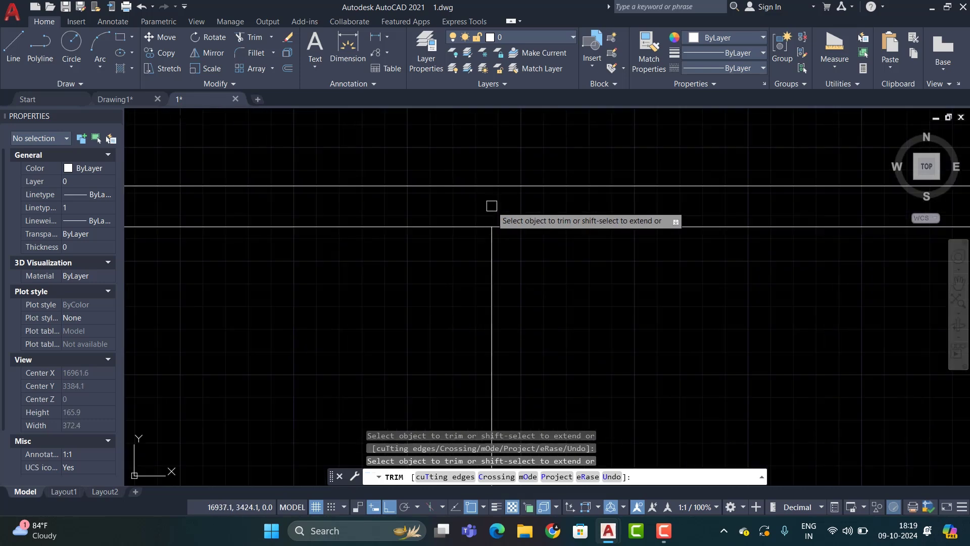
{"action": "scroll", "coordinate": [546, 260], "scroll_direction": "down", "scroll_amount": 5}
{"action": "scroll", "coordinate": [547, 261], "scroll_direction": "up", "scroll_amount": 5}
{"action": "scroll", "coordinate": [403, 232], "scroll_direction": "down", "scroll_amount": 1}
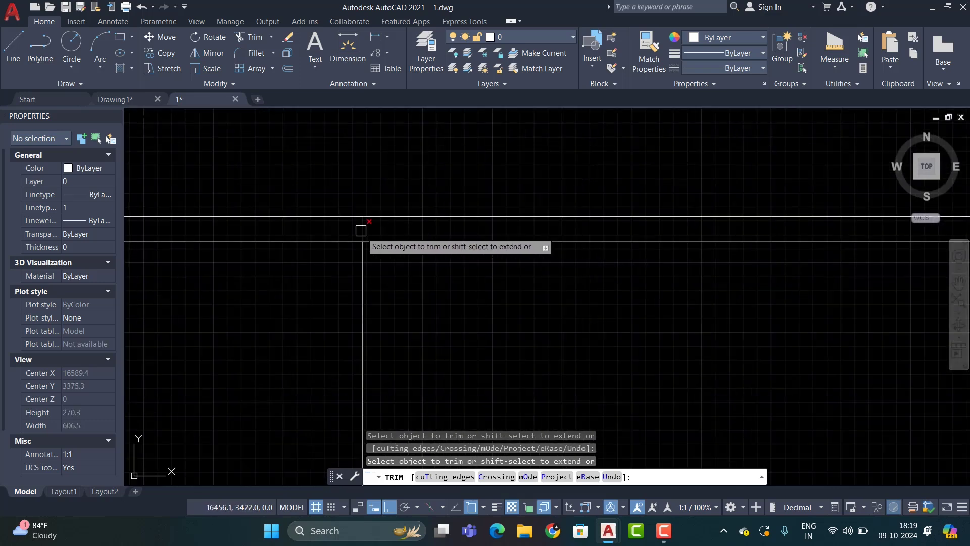
{"action": "scroll", "coordinate": [362, 230], "scroll_direction": "down", "scroll_amount": 2}
{"action": "scroll", "coordinate": [703, 275], "scroll_direction": "up", "scroll_amount": 4}
{"action": "scroll", "coordinate": [576, 256], "scroll_direction": "up", "scroll_amount": 2}
{"action": "left_click", "coordinate": [303, 269]}
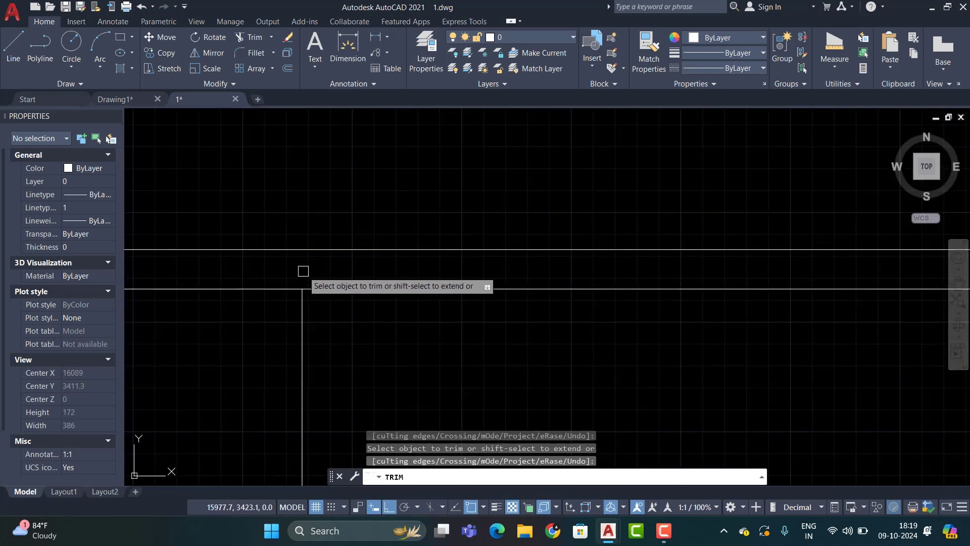
{"action": "scroll", "coordinate": [615, 302], "scroll_direction": "down", "scroll_amount": 7}
{"action": "key", "text": "Escape"}
{"action": "middle_click_drag", "start_coordinate": [648, 313], "coordinate": [558, 313]}
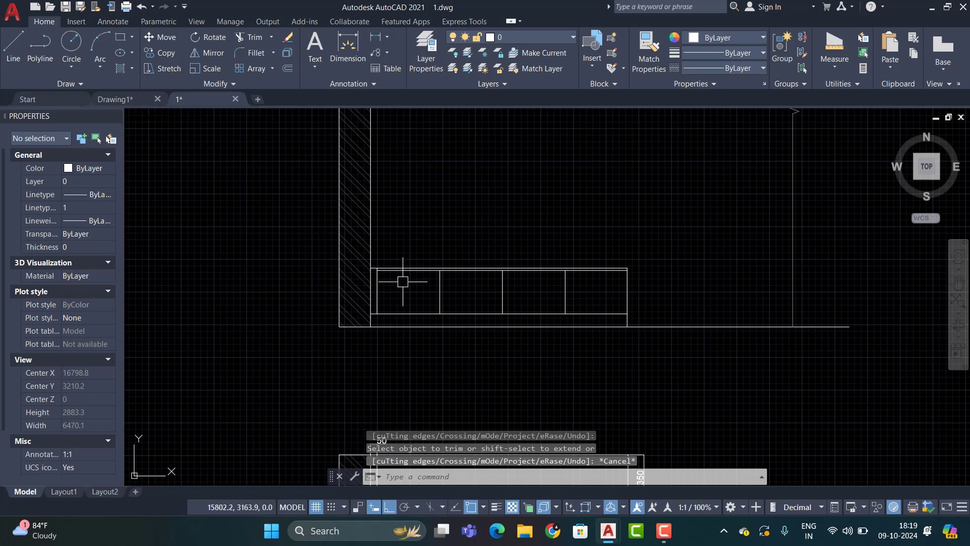
Dimension the ledge bays below it as a chained 50, 480, 480, 480, 480 string.
{"action": "scroll", "coordinate": [399, 326], "scroll_direction": "up", "scroll_amount": 4}
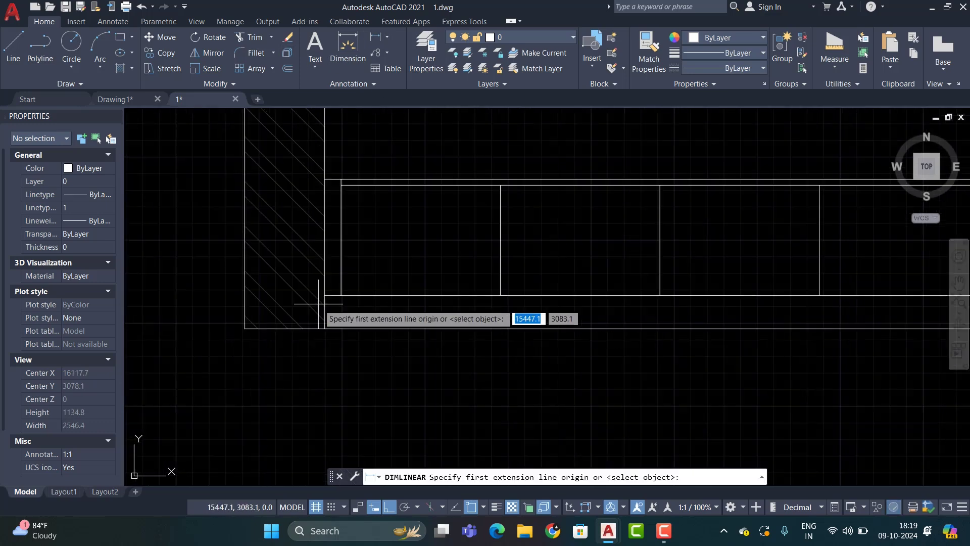
{"action": "left_click", "coordinate": [325, 295]}
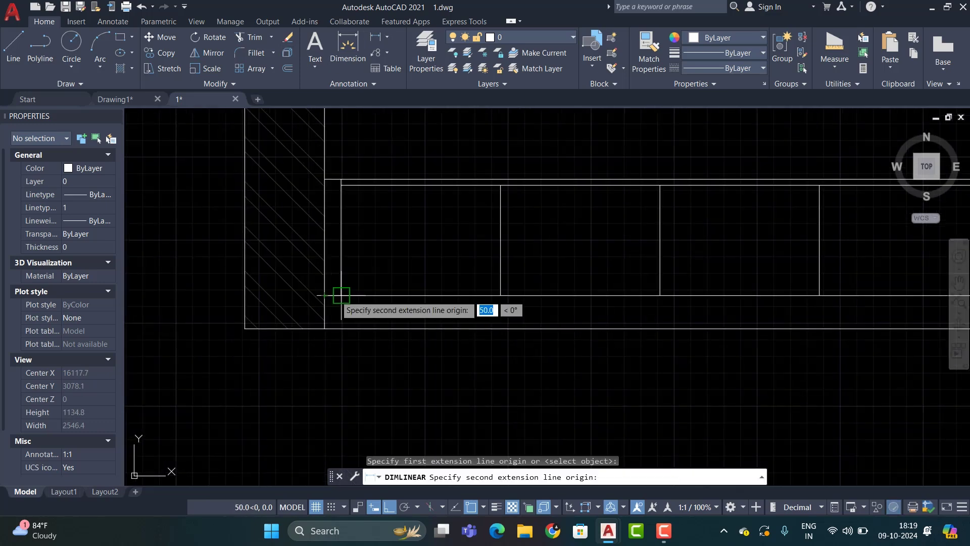
{"action": "left_click", "coordinate": [337, 362]}
{"action": "type", "text": "DIMC"}
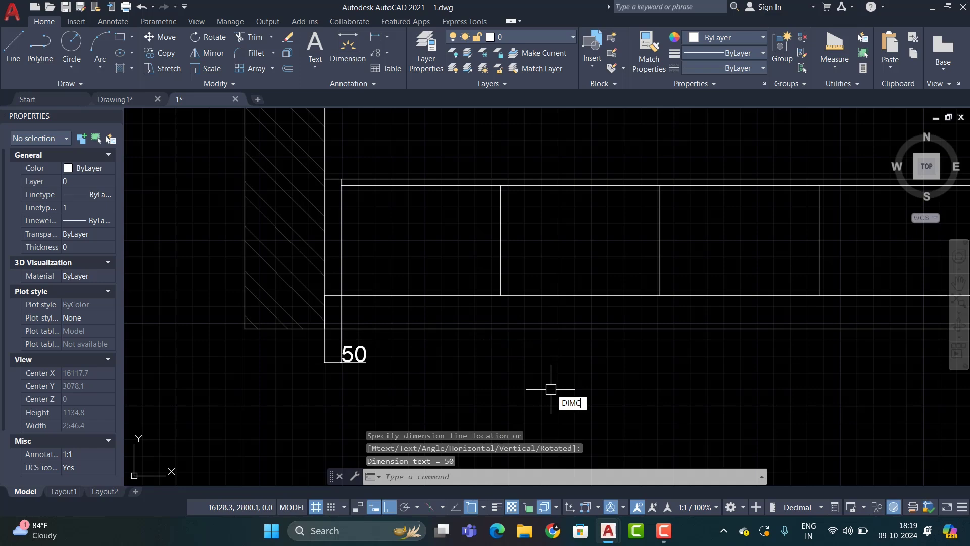
{"action": "key", "text": "Return"}
{"action": "left_click", "coordinate": [500, 295]}
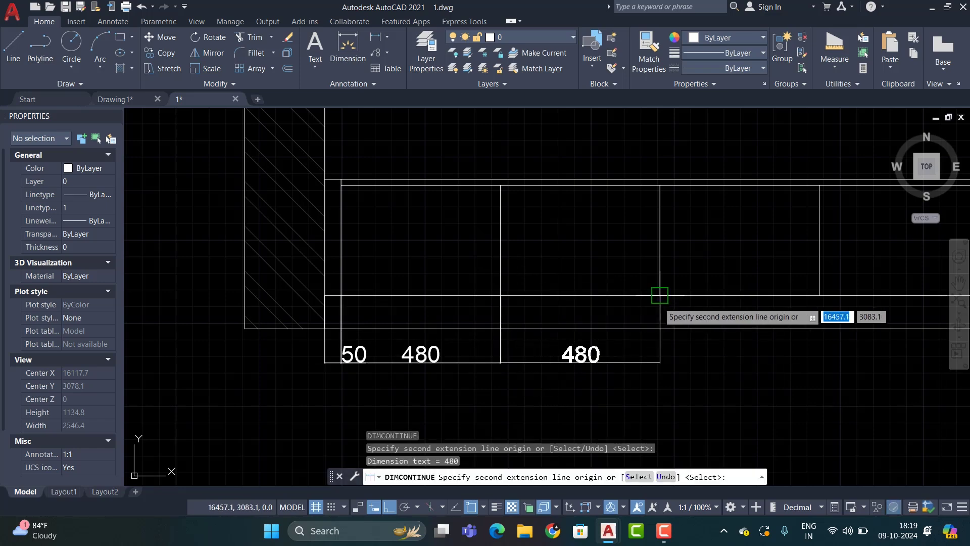
{"action": "left_click", "coordinate": [659, 295]}
{"action": "scroll", "coordinate": [662, 303], "scroll_direction": "down", "scroll_amount": 3}
{"action": "scroll", "coordinate": [678, 303], "scroll_direction": "up", "scroll_amount": 2}
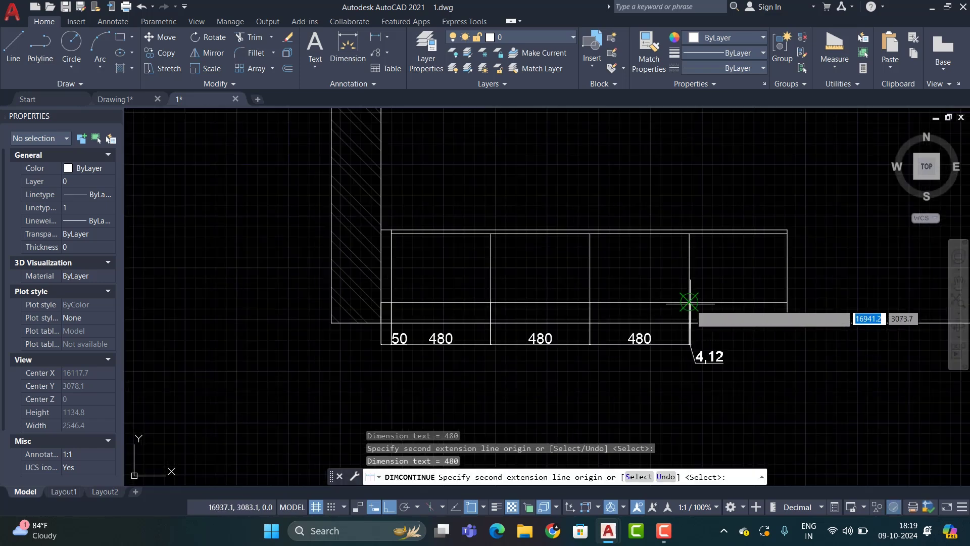
{"action": "left_click", "coordinate": [787, 302]}
{"action": "key", "text": "Escape"}
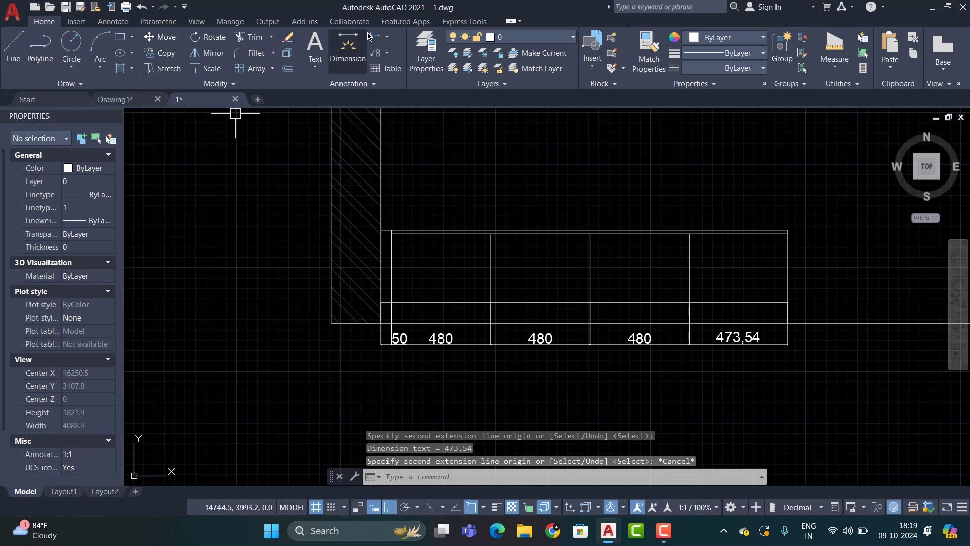
{"action": "left_click", "coordinate": [376, 36]}
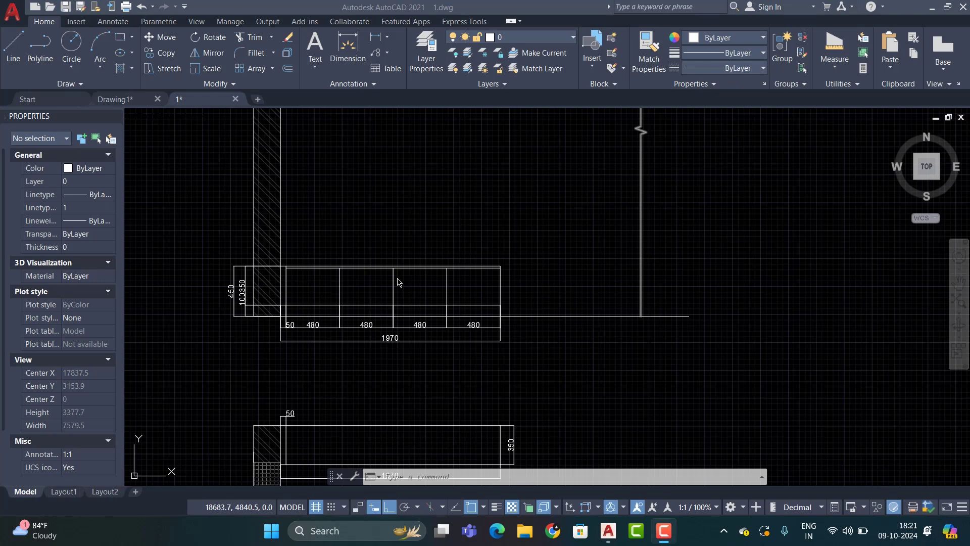
{"action": "scroll", "coordinate": [605, 280], "scroll_direction": "down", "scroll_amount": 2}
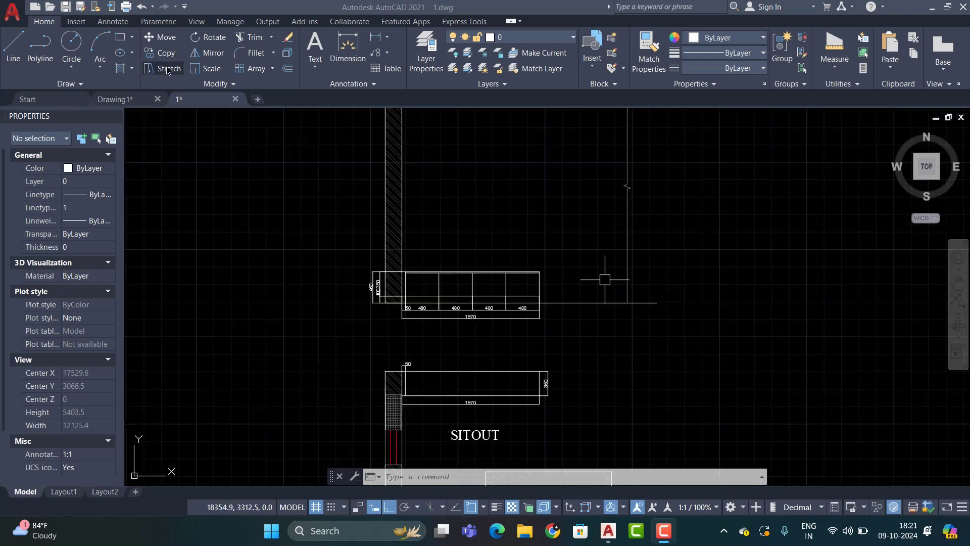
{"action": "scroll", "coordinate": [468, 244], "scroll_direction": "up", "scroll_amount": 2}
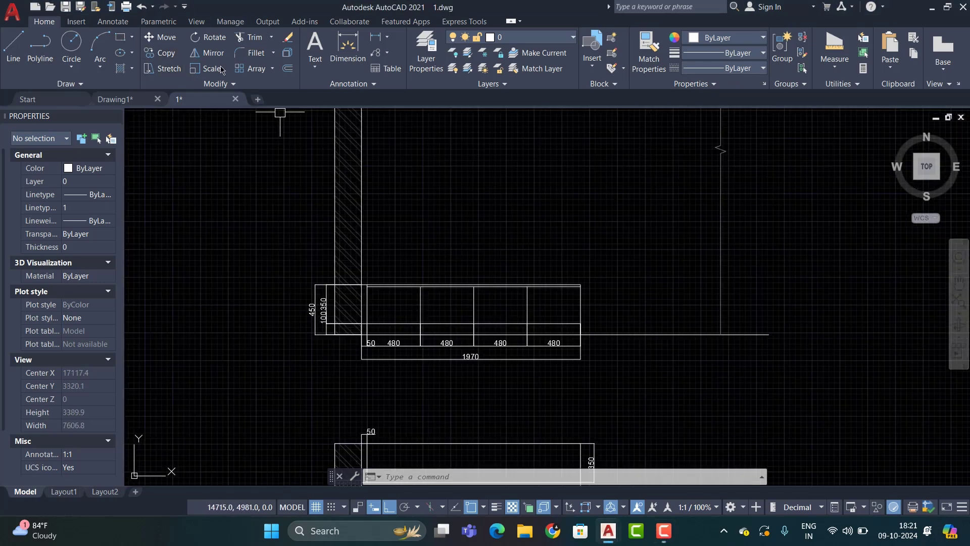
Draw a small square rectangle near the first divider.
{"action": "left_click", "coordinate": [127, 43]}
{"action": "scroll", "coordinate": [406, 299], "scroll_direction": "up", "scroll_amount": 4}
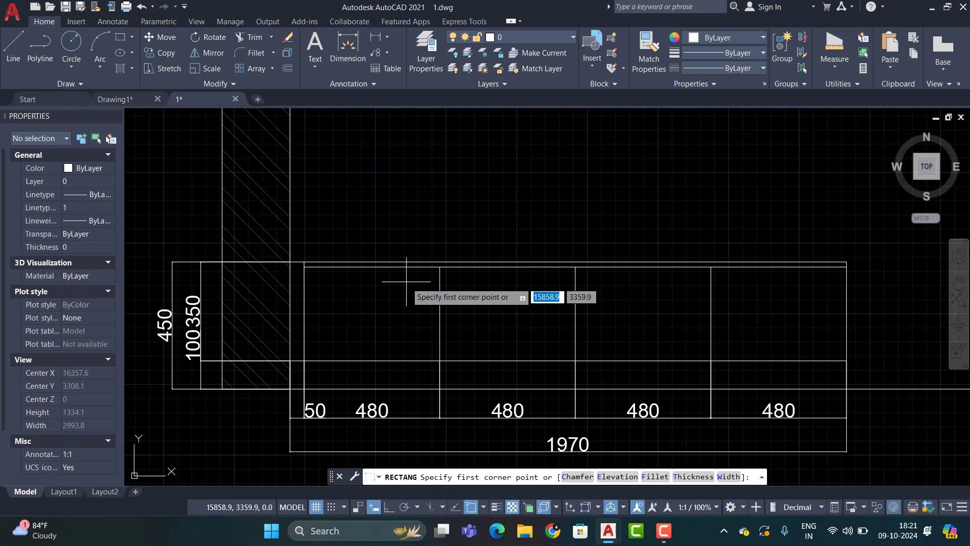
{"action": "left_click", "coordinate": [421, 277]}
{"action": "scroll", "coordinate": [427, 257], "scroll_direction": "up", "scroll_amount": 3}
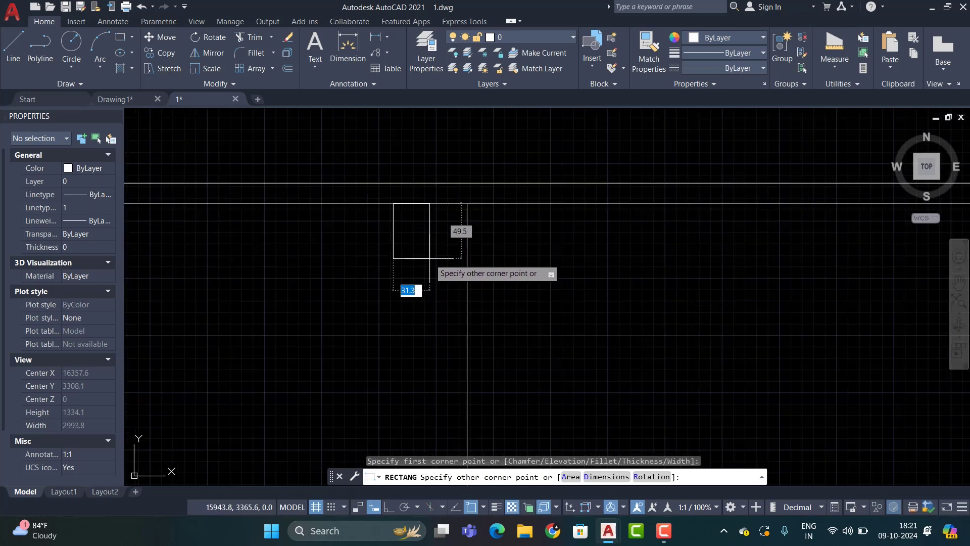
{"action": "left_click", "coordinate": [435, 237]}
{"action": "left_click", "coordinate": [436, 222]}
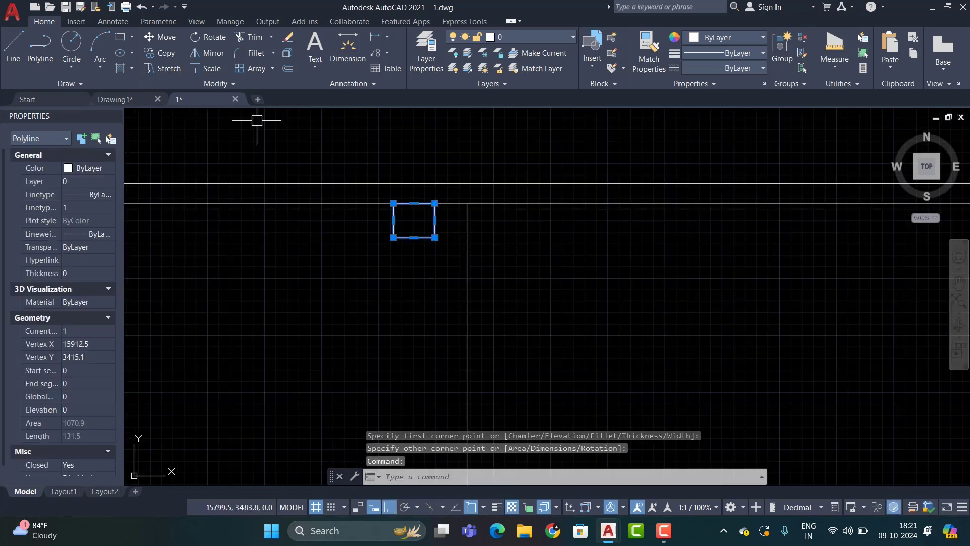
Move the small square under the top edge beside the first divider.
{"action": "left_click", "coordinate": [167, 38]}
{"action": "left_click", "coordinate": [551, 272]}
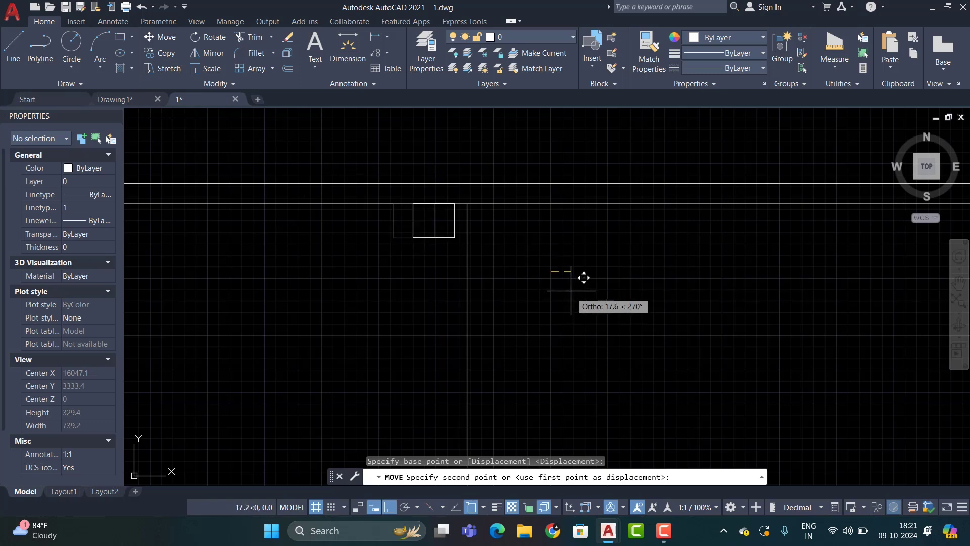
{"action": "left_click", "coordinate": [389, 509]}
{"action": "left_click", "coordinate": [577, 280]}
{"action": "scroll", "coordinate": [502, 236], "scroll_direction": "down", "scroll_amount": 3}
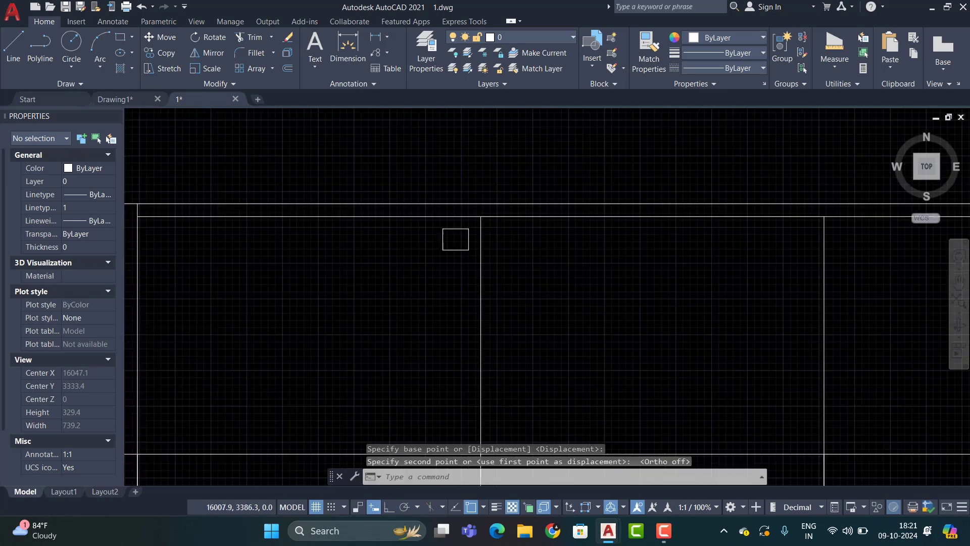
{"action": "scroll", "coordinate": [492, 260], "scroll_direction": "down", "scroll_amount": 4}
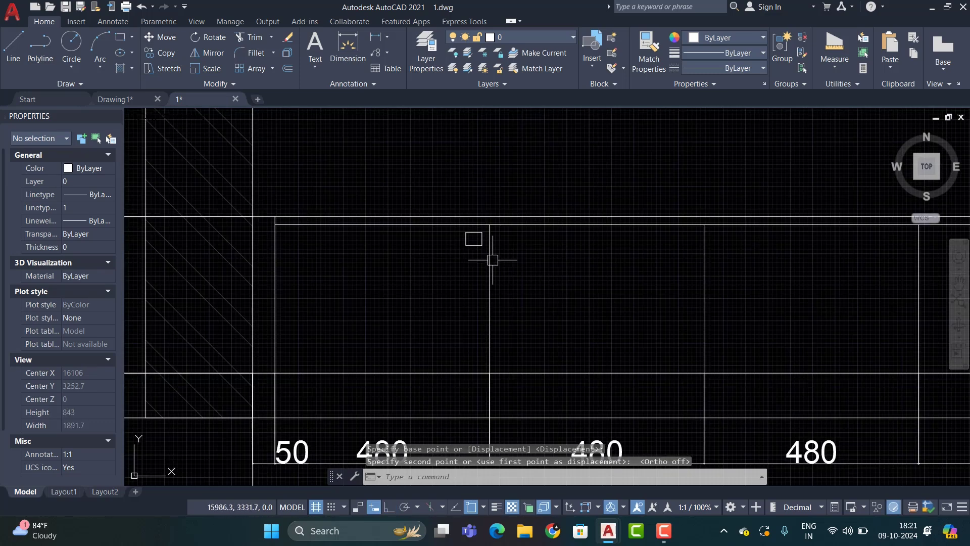
Mirror the square about the vertical divider, keeping the original, and select both.
{"action": "left_click", "coordinate": [207, 53]}
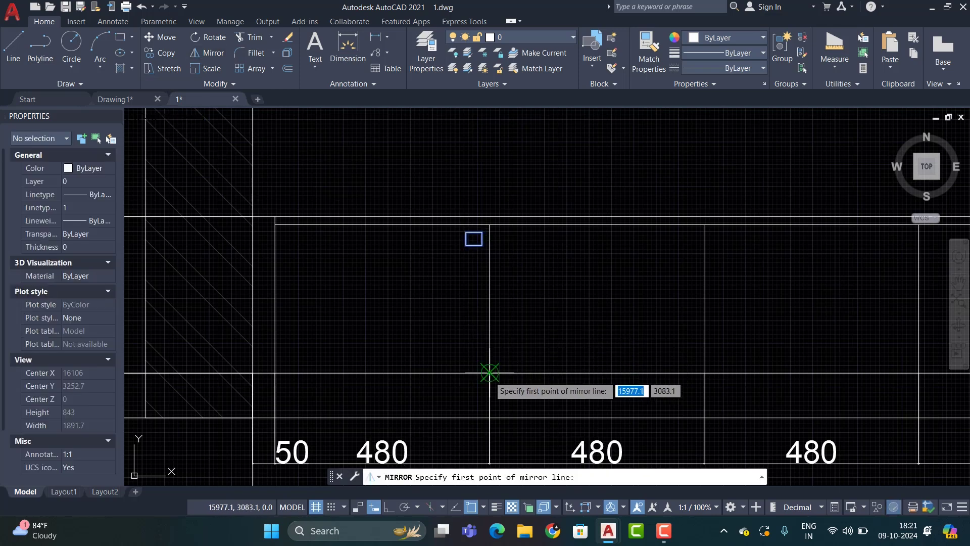
{"action": "left_click", "coordinate": [489, 418]}
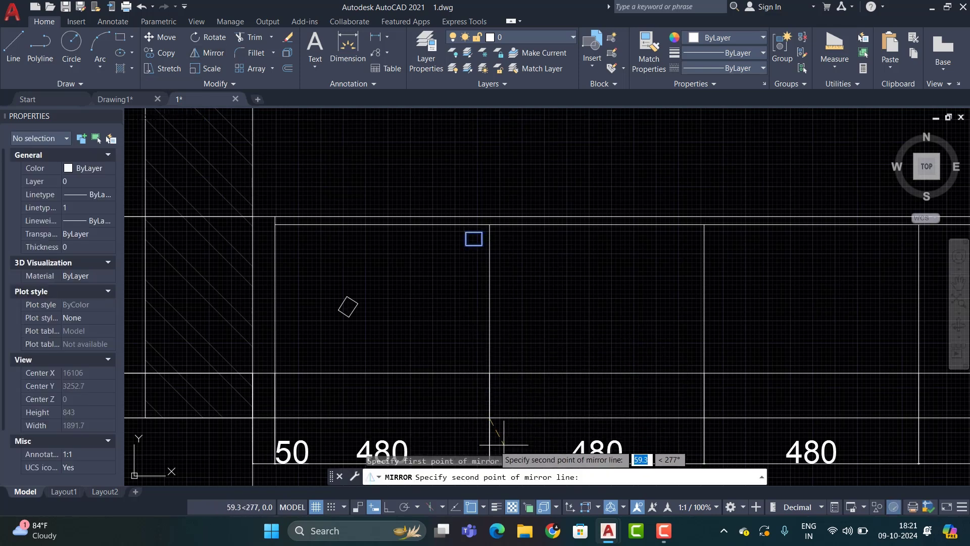
{"action": "left_click", "coordinate": [386, 508]}
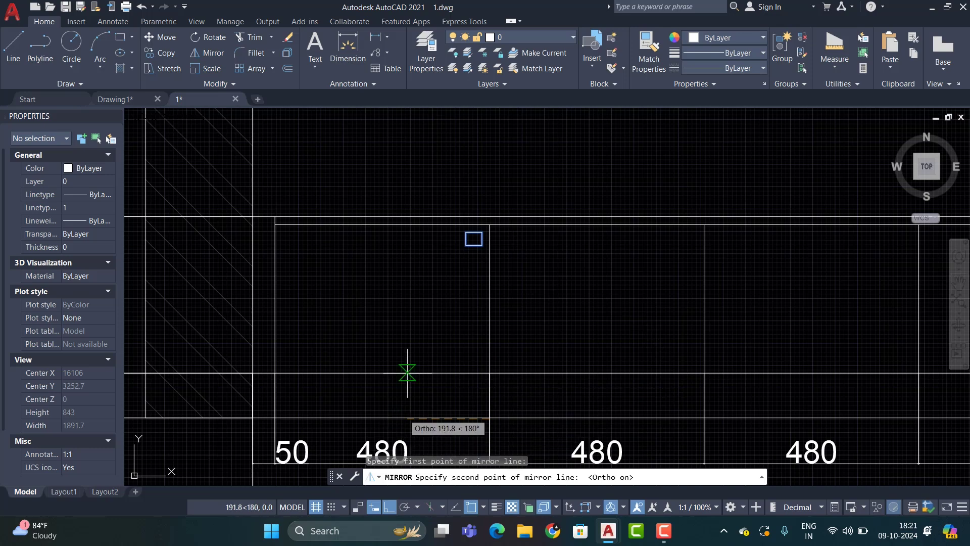
{"action": "left_click", "coordinate": [459, 324]}
{"action": "key", "text": "Return"}
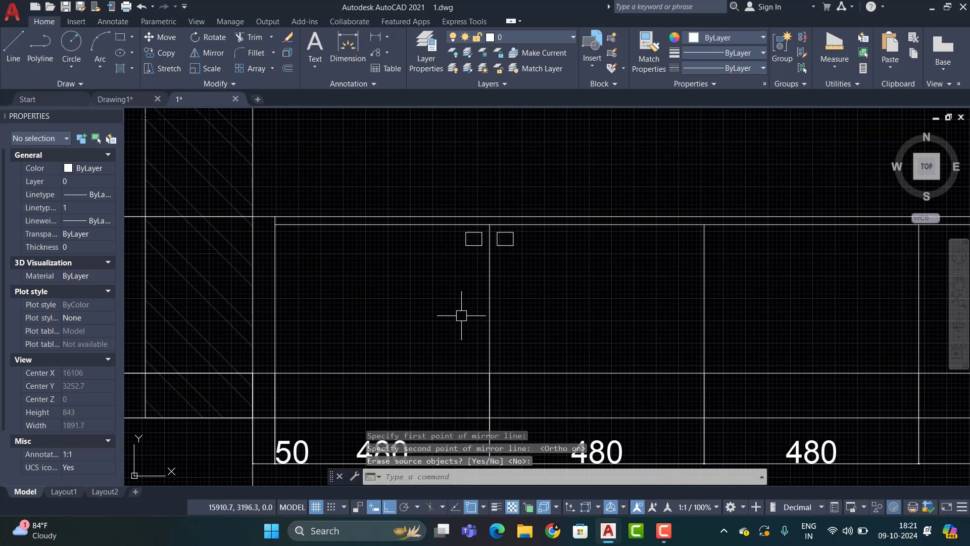
{"action": "scroll", "coordinate": [459, 313], "scroll_direction": "down", "scroll_amount": 3}
{"action": "scroll", "coordinate": [494, 268], "scroll_direction": "up", "scroll_amount": 5}
{"action": "left_click", "coordinate": [494, 239]}
{"action": "left_click", "coordinate": [472, 260]}
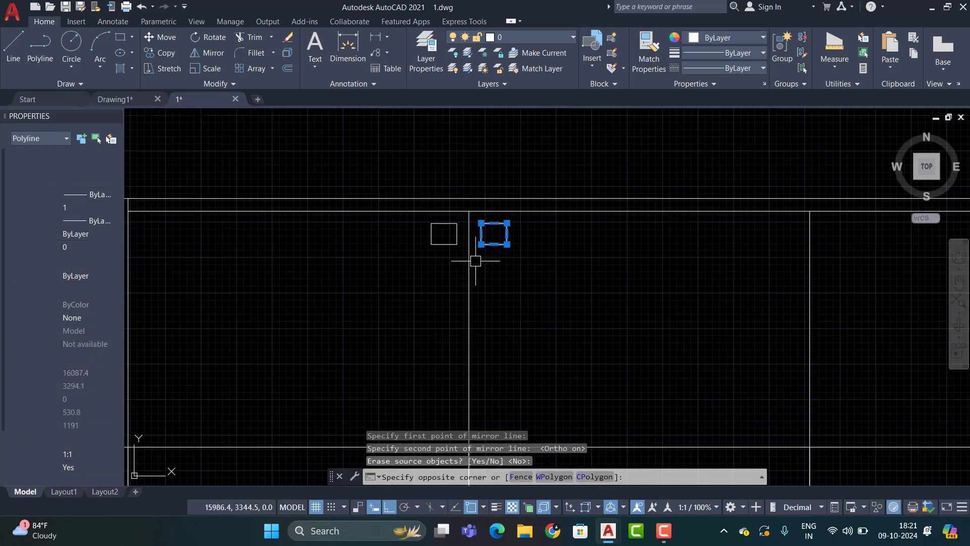
Copy the pair of squares 960 to the right onto the third divider.
{"action": "left_click", "coordinate": [428, 244]}
{"action": "left_click", "coordinate": [171, 57]}
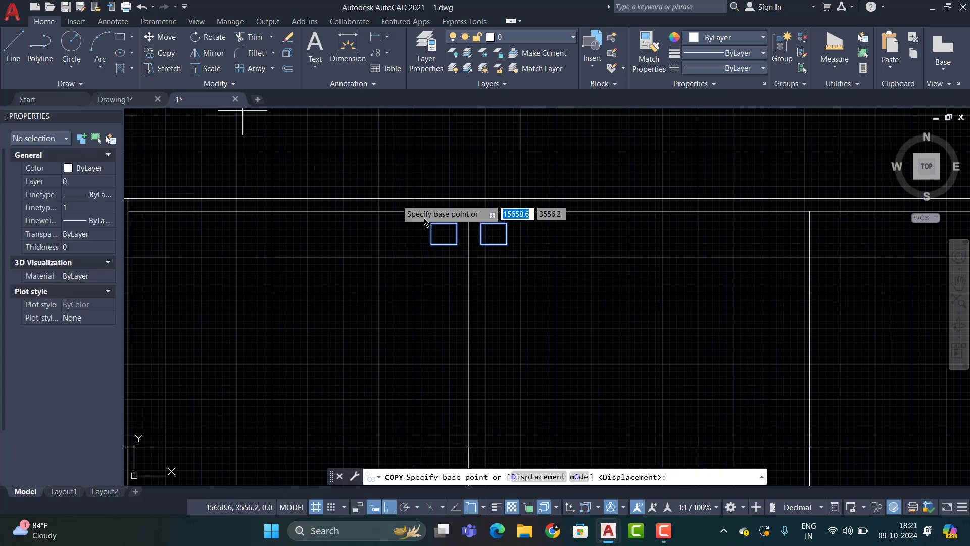
{"action": "left_click", "coordinate": [441, 214]}
{"action": "scroll", "coordinate": [432, 223], "scroll_direction": "down", "scroll_amount": 3}
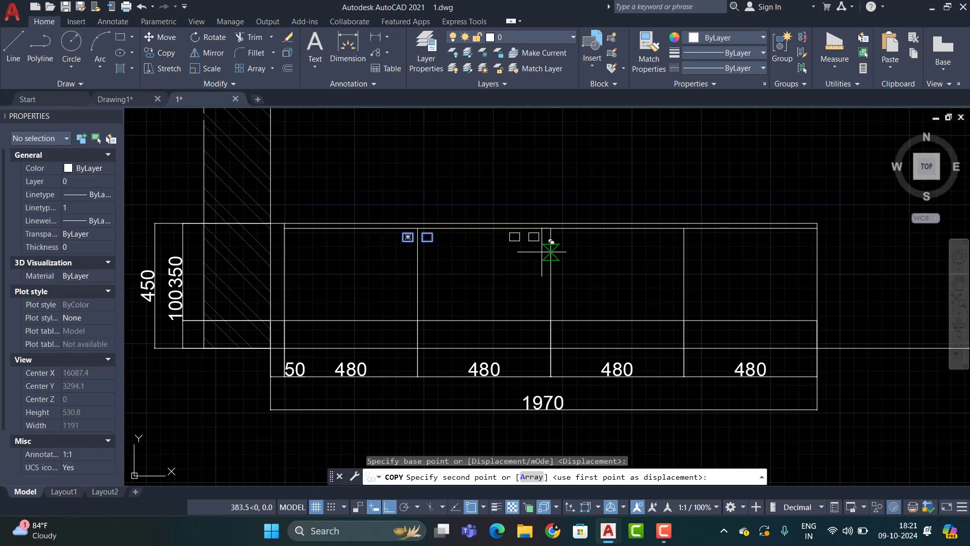
{"action": "scroll", "coordinate": [692, 217], "scroll_direction": "up", "scroll_amount": 3}
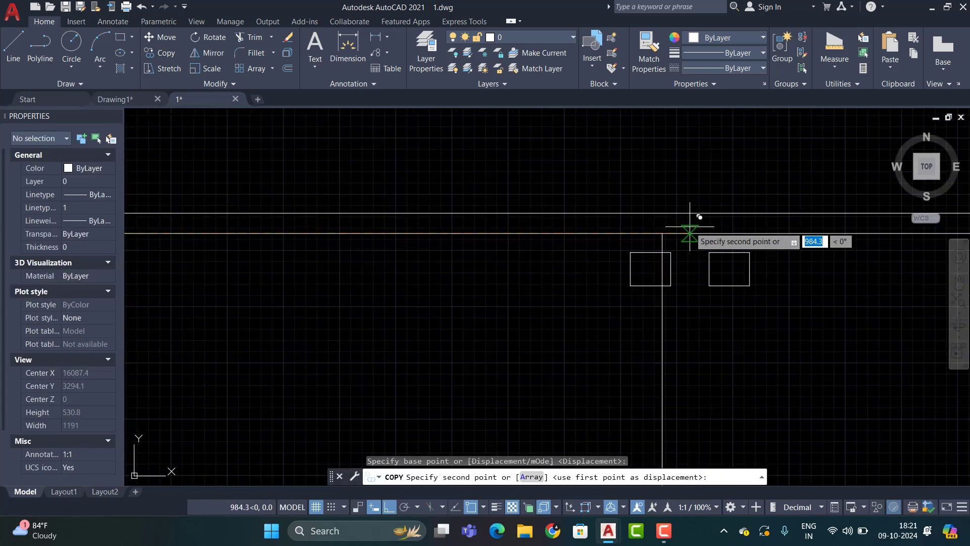
{"action": "left_click", "coordinate": [662, 223]}
{"action": "scroll", "coordinate": [662, 223], "scroll_direction": "down", "scroll_amount": 5}
{"action": "key", "text": "Escape"}
{"action": "scroll", "coordinate": [660, 285], "scroll_direction": "down", "scroll_amount": 2}
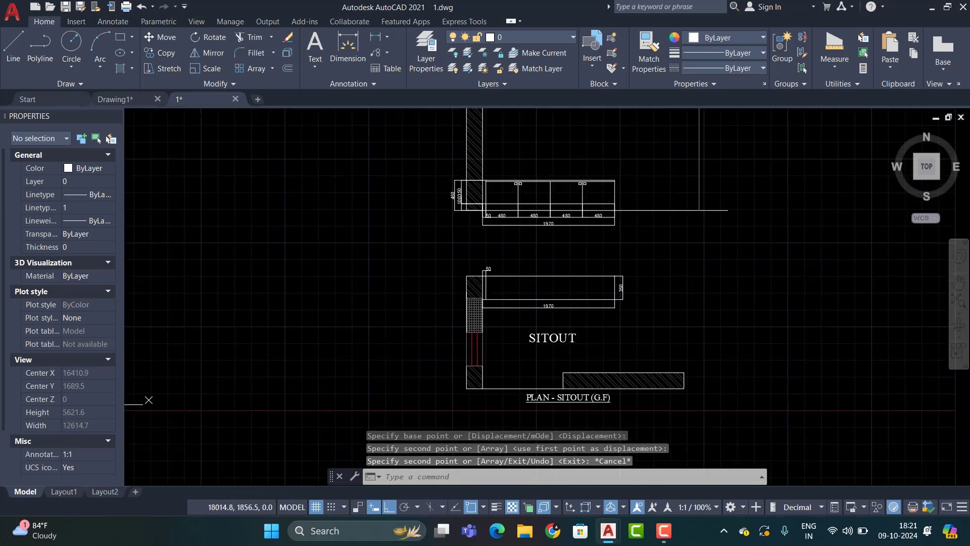
{"action": "scroll", "coordinate": [651, 305], "scroll_direction": "down", "scroll_amount": 2}
{"action": "scroll", "coordinate": [643, 323], "scroll_direction": "down", "scroll_amount": 2}
{"action": "middle_click_drag", "start_coordinate": [642, 327], "coordinate": [568, 351]}
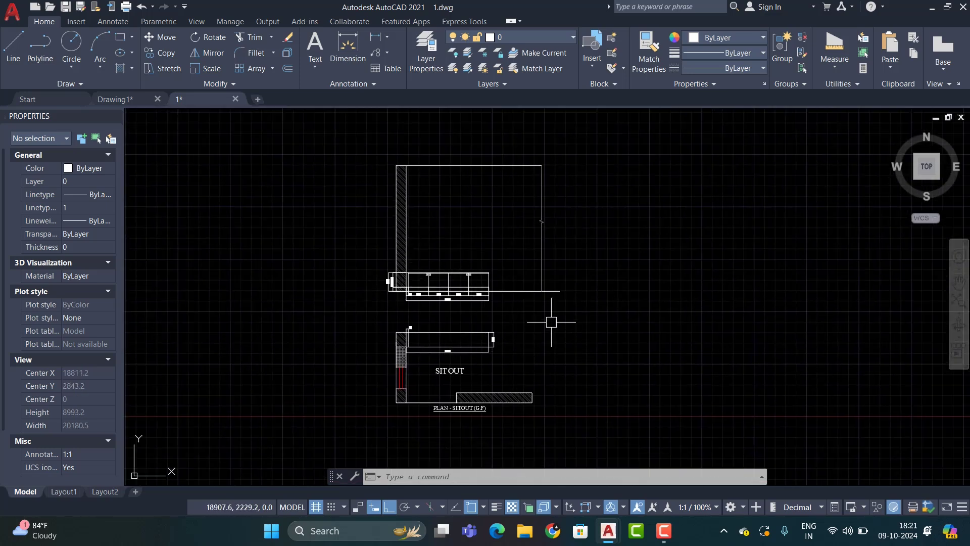
{"action": "scroll", "coordinate": [552, 322], "scroll_direction": "down", "scroll_amount": 2}
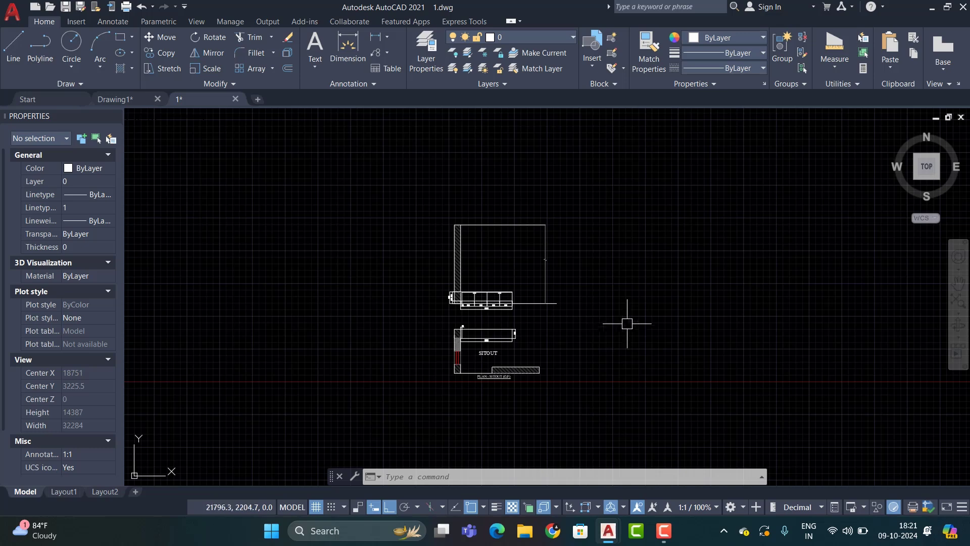
Window-select the whole sitout plan and copy it horizontally to the right.
{"action": "left_click", "coordinate": [599, 199]}
{"action": "left_click", "coordinate": [444, 404]}
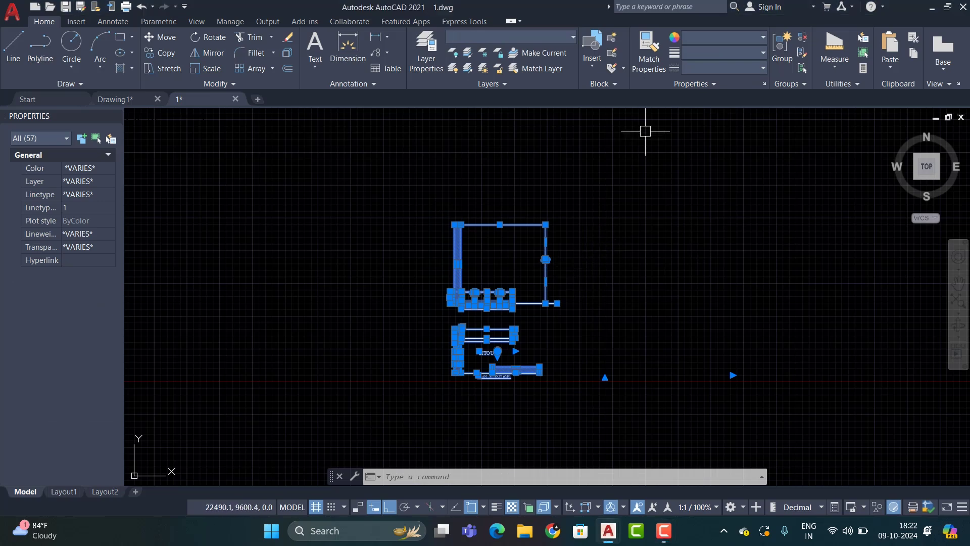
{"action": "left_click", "coordinate": [162, 54]}
{"action": "left_click", "coordinate": [552, 331]}
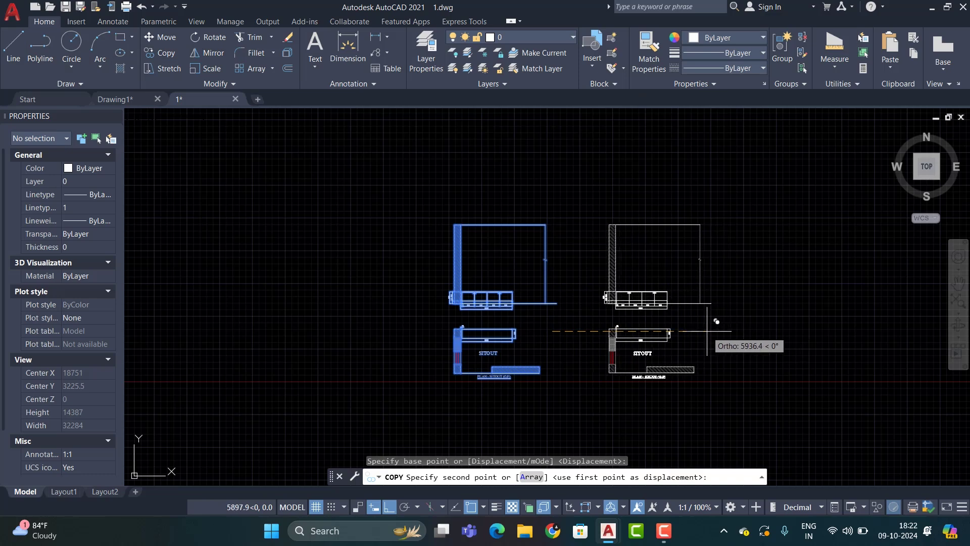
{"action": "left_click", "coordinate": [683, 331]}
{"action": "key", "text": "Escape"}
{"action": "scroll", "coordinate": [663, 381], "scroll_direction": "up", "scroll_amount": 2}
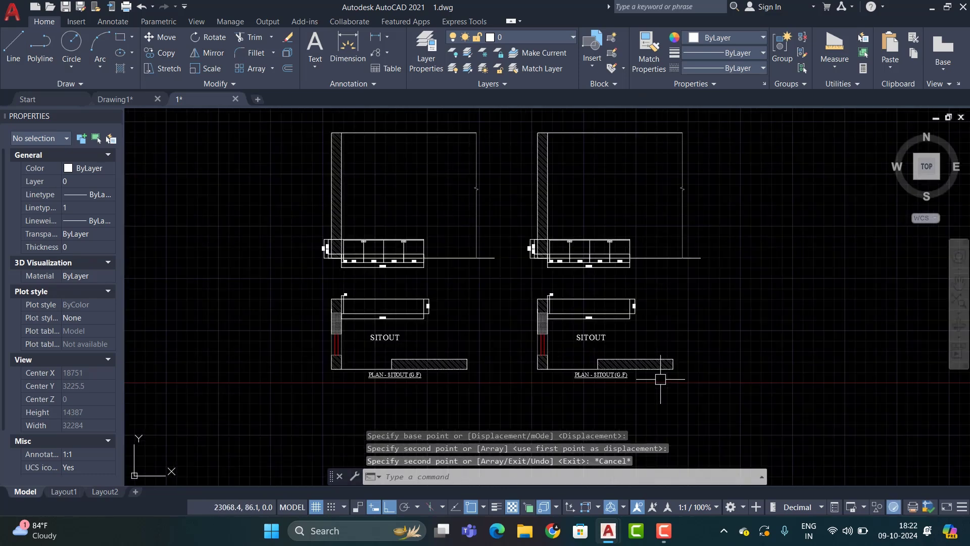
{"action": "scroll", "coordinate": [660, 379], "scroll_direction": "up", "scroll_amount": 2}
{"action": "scroll", "coordinate": [639, 331], "scroll_direction": "down", "scroll_amount": 2}
{"action": "middle_click_drag", "start_coordinate": [339, 276], "coordinate": [167, 273]}
{"action": "scroll", "coordinate": [466, 288], "scroll_direction": "up", "scroll_amount": 3}
{"action": "scroll", "coordinate": [505, 288], "scroll_direction": "down", "scroll_amount": 1}
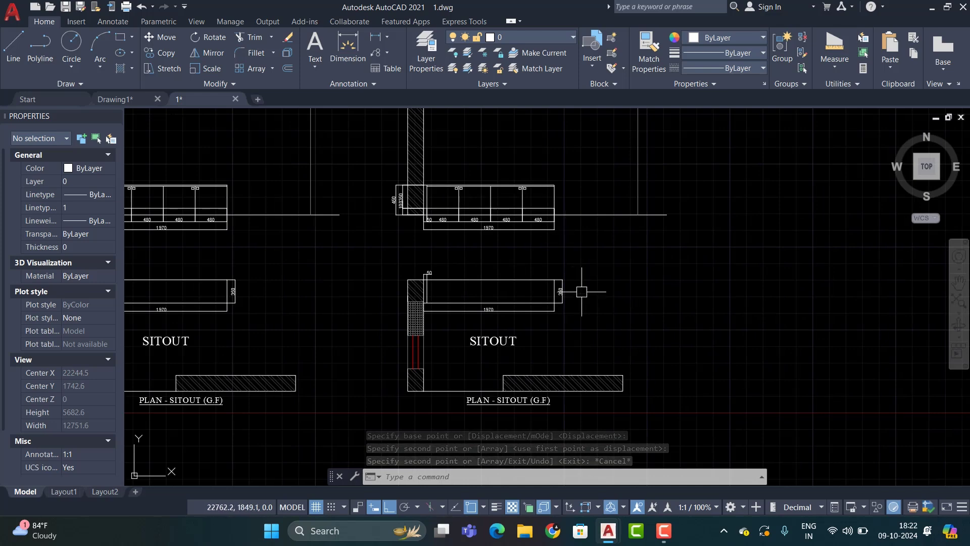
{"action": "scroll", "coordinate": [579, 288], "scroll_direction": "up", "scroll_amount": 3}
{"action": "scroll", "coordinate": [513, 295], "scroll_direction": "down", "scroll_amount": 1}
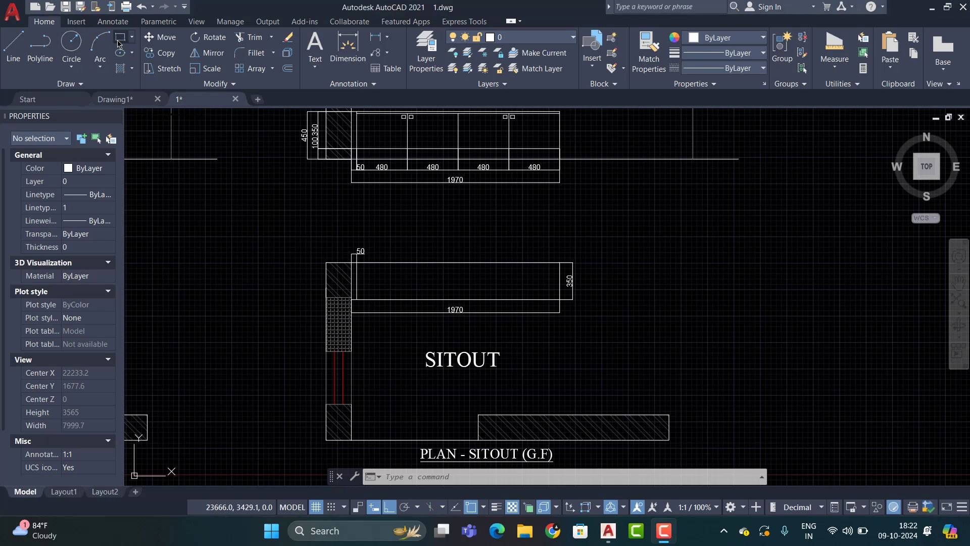
Draw an 18 by 350 rectangle just right of the lower sitout ledge.
{"action": "scroll", "coordinate": [556, 254], "scroll_direction": "up", "scroll_amount": 2}
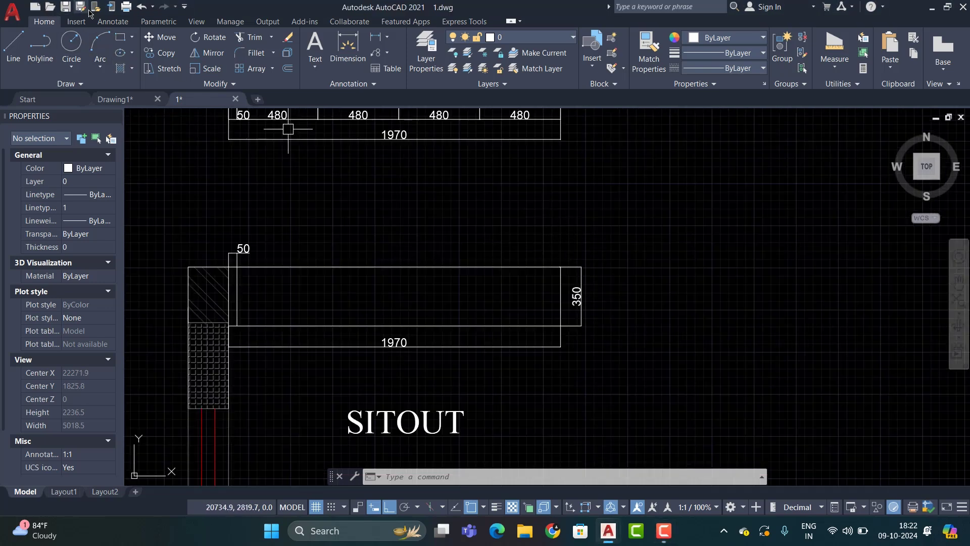
{"action": "left_click", "coordinate": [121, 43]}
{"action": "left_click", "coordinate": [652, 262]}
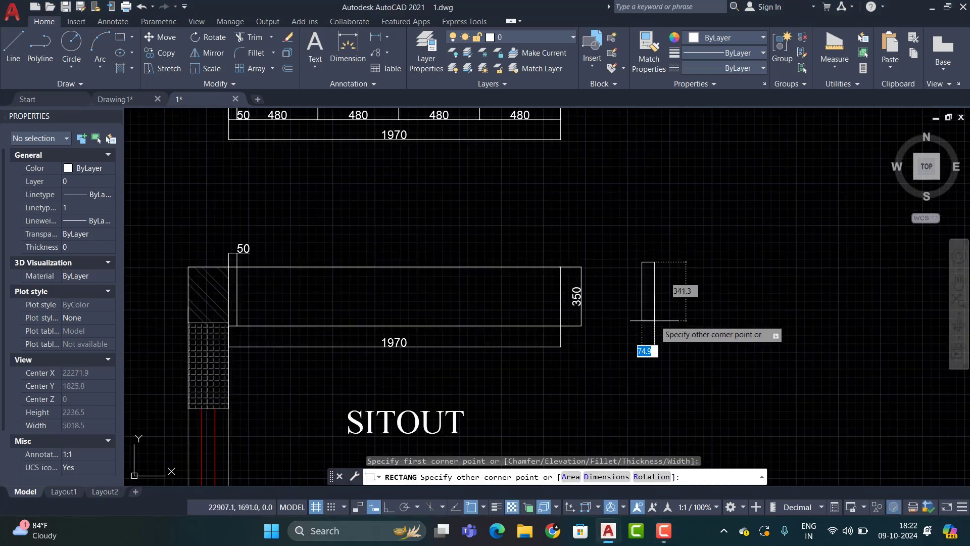
{"action": "left_click", "coordinate": [607, 476]}
{"action": "type", "text": "18"}
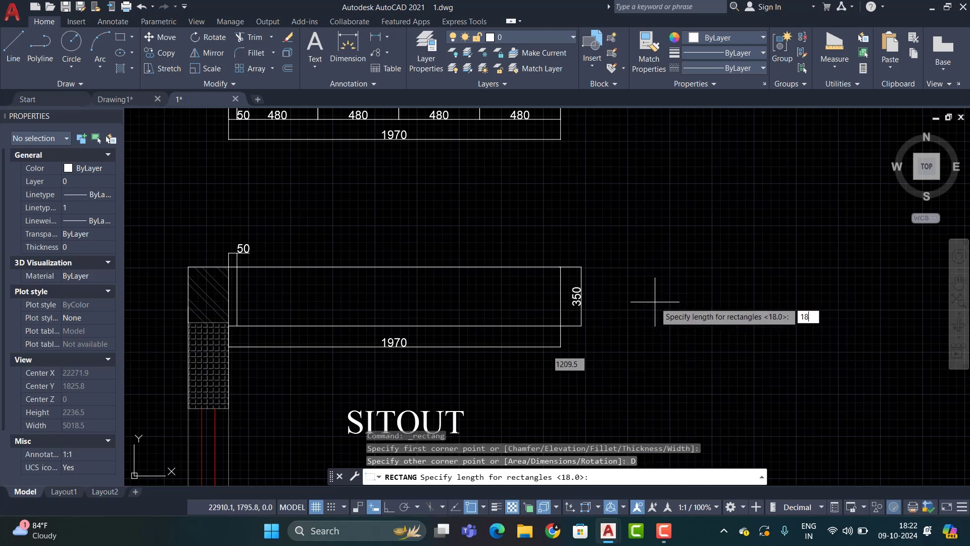
{"action": "key", "text": "Return"}
{"action": "type", "text": "350"}
{"action": "key", "text": "Return"}
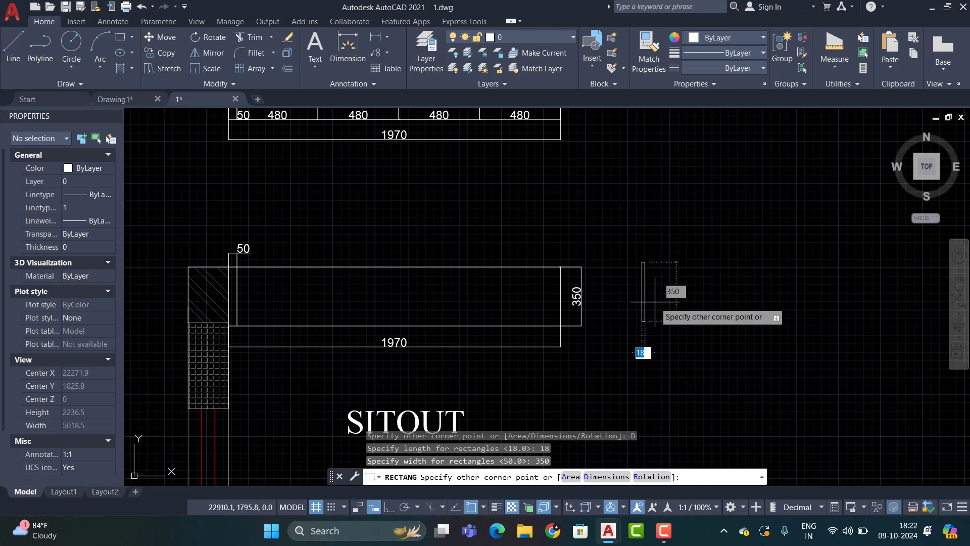
{"action": "left_click", "coordinate": [655, 302]}
{"action": "key", "text": "Return"}
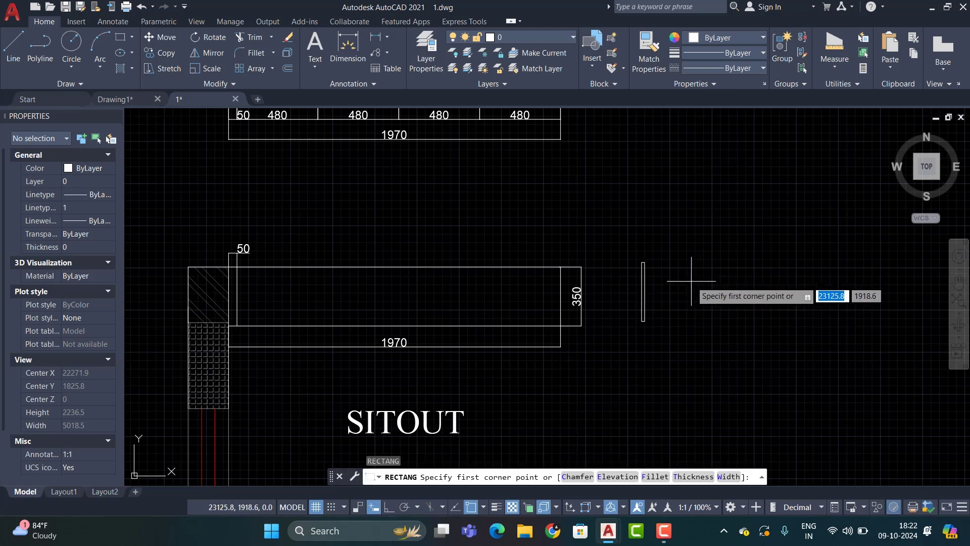
{"action": "key", "text": "Escape"}
{"action": "middle_click_drag", "start_coordinate": [643, 309], "coordinate": [683, 302]}
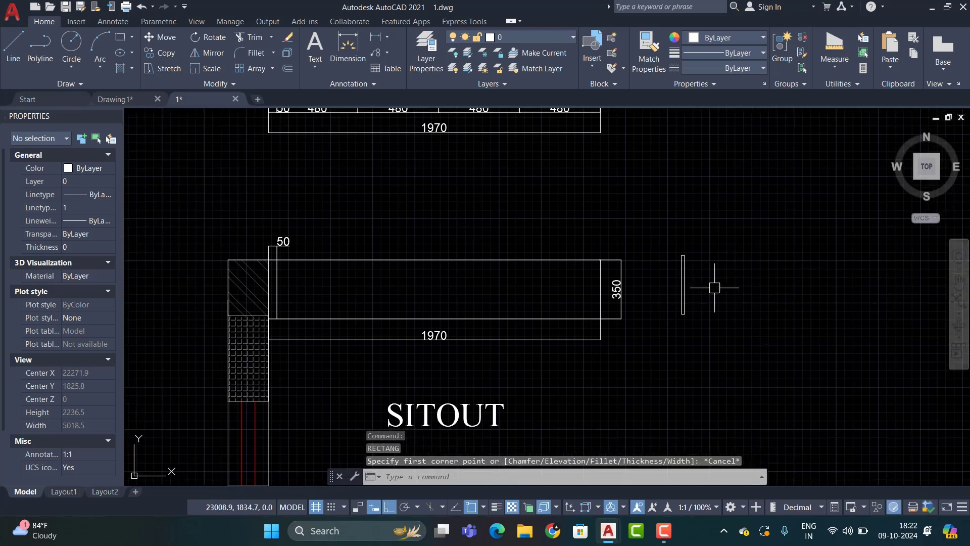
Copy the thin bar by its top end into the ledge's left end beside the 50 wall.
{"action": "scroll", "coordinate": [688, 280], "scroll_direction": "up", "scroll_amount": 2}
{"action": "scroll", "coordinate": [710, 295], "scroll_direction": "down", "scroll_amount": 2}
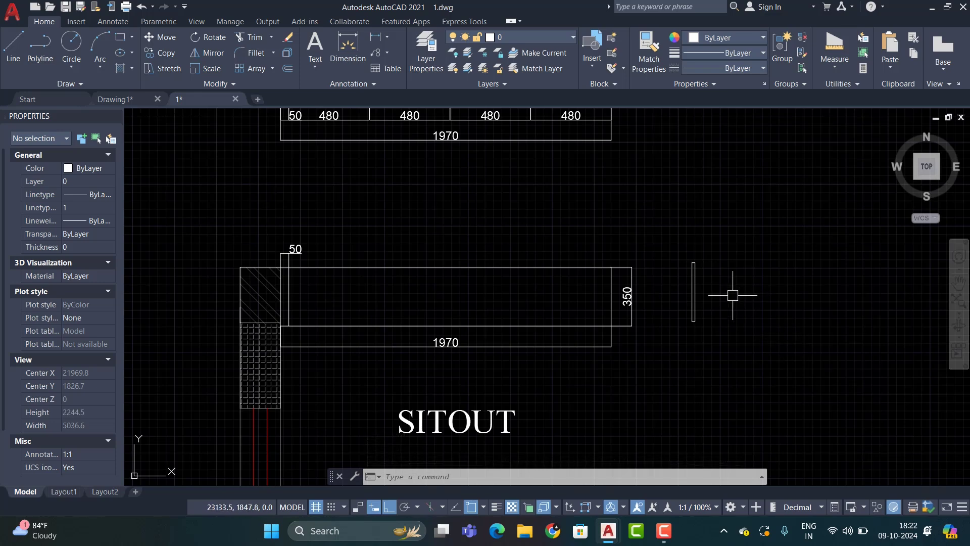
{"action": "left_click", "coordinate": [696, 298]}
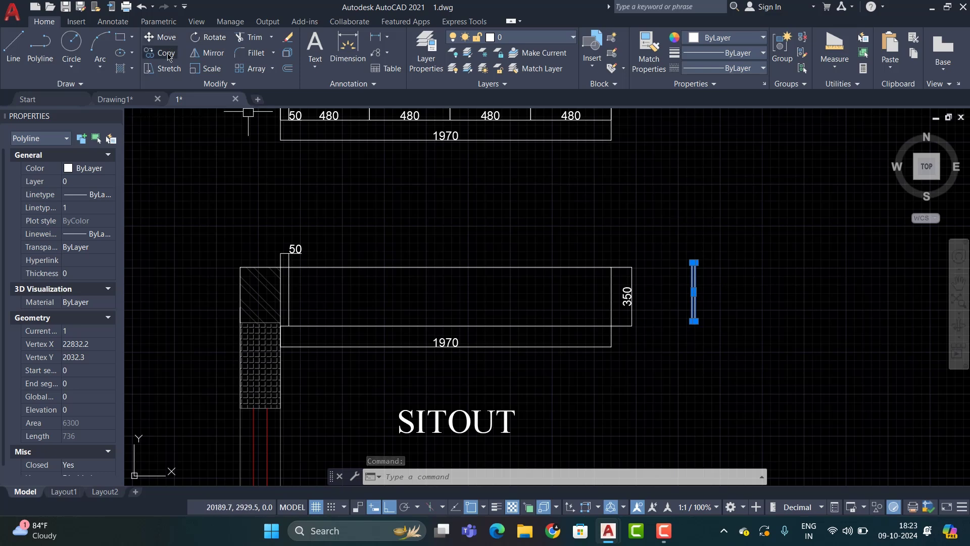
{"action": "left_click", "coordinate": [167, 52]}
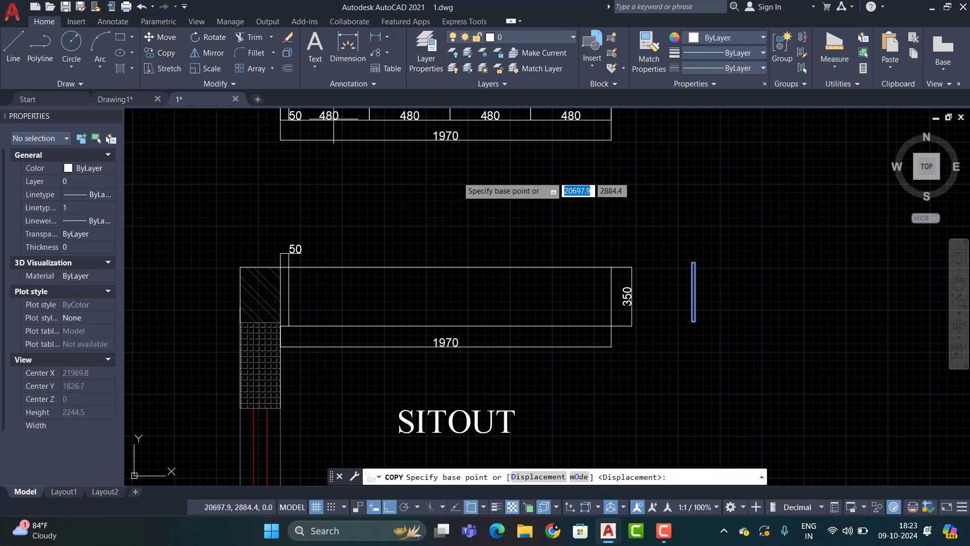
{"action": "scroll", "coordinate": [706, 263], "scroll_direction": "up", "scroll_amount": 5}
{"action": "left_click", "coordinate": [649, 263]}
{"action": "scroll", "coordinate": [652, 268], "scroll_direction": "down", "scroll_amount": 5}
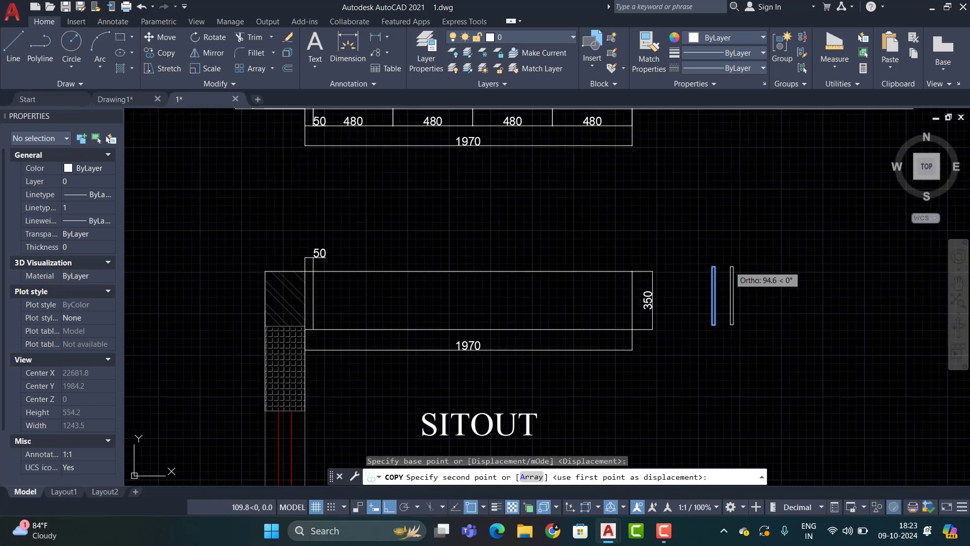
{"action": "scroll", "coordinate": [526, 277], "scroll_direction": "up", "scroll_amount": 1}
{"action": "scroll", "coordinate": [523, 257], "scroll_direction": "up", "scroll_amount": 4}
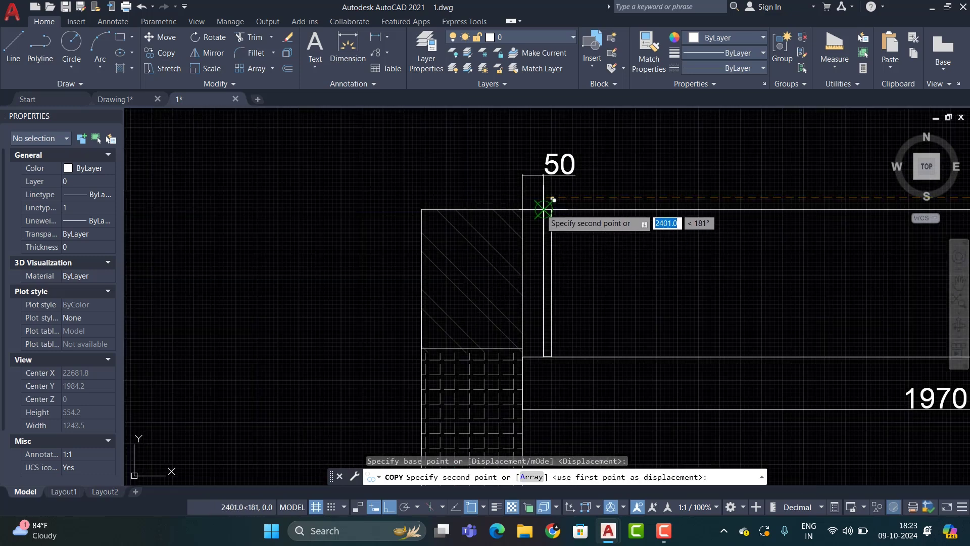
{"action": "left_click", "coordinate": [544, 210]}
{"action": "key", "text": "Escape"}
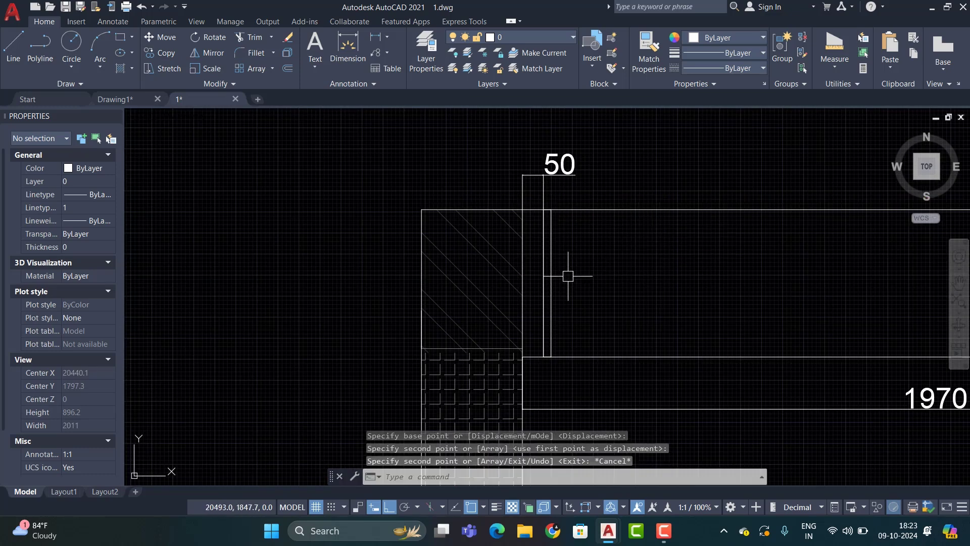
Copy that bar again to the ledge's right end at the 350 side.
{"action": "left_click", "coordinate": [557, 292]}
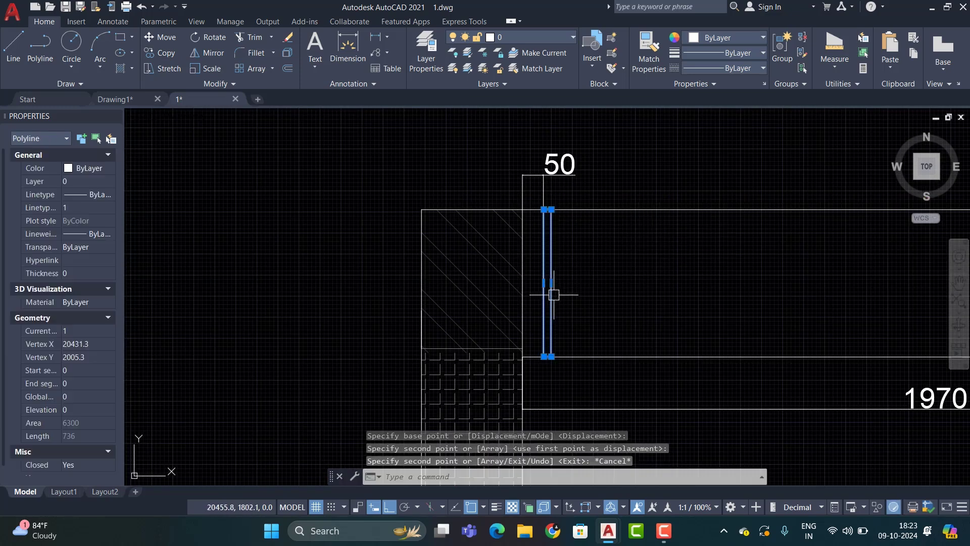
{"action": "left_click", "coordinate": [166, 53]}
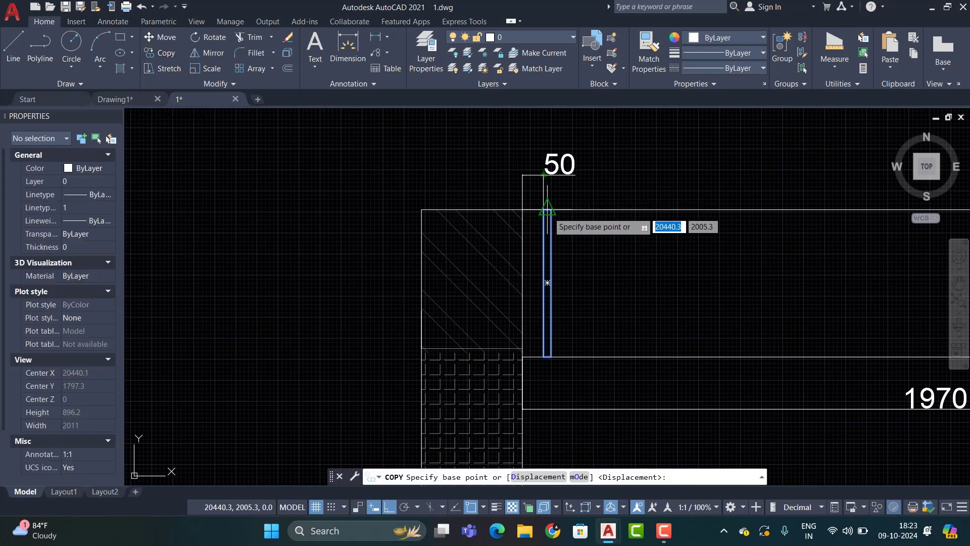
{"action": "left_click", "coordinate": [547, 210]}
{"action": "mouse_move", "coordinate": [750, 217]}
{"action": "middle_mouse_down"}
{"action": "mouse_move", "coordinate": [621, 216]}
{"action": "mouse_move", "coordinate": [303, 242]}
{"action": "middle_mouse_up"}
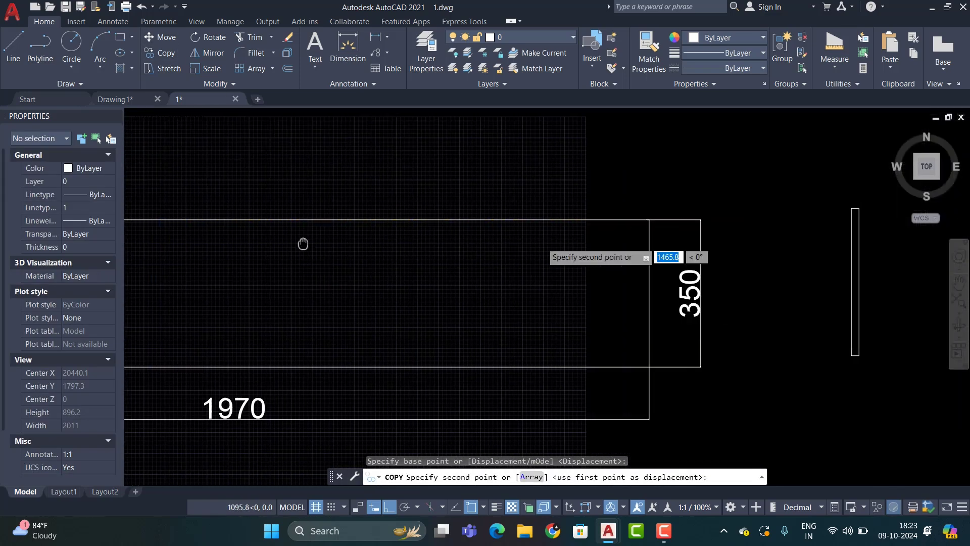
{"action": "left_click", "coordinate": [703, 218]}
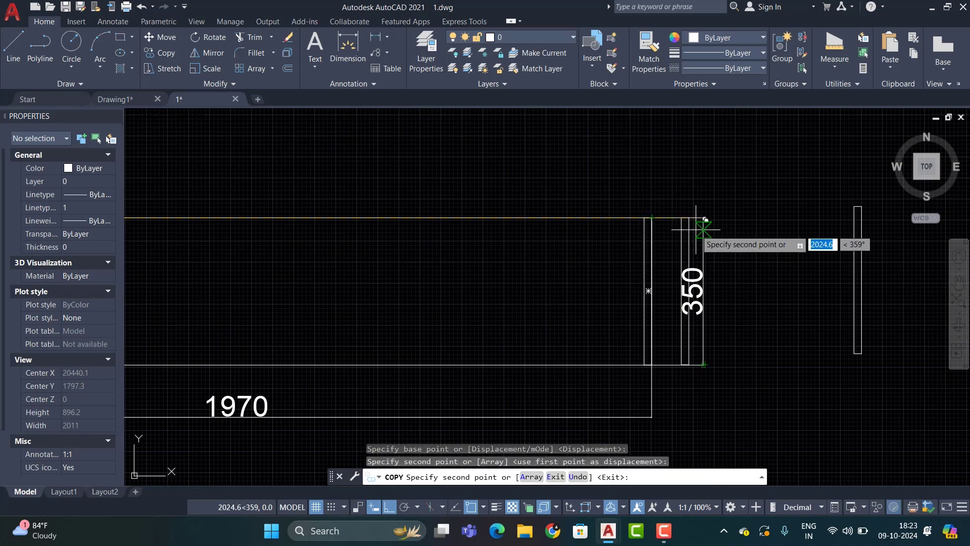
{"action": "scroll", "coordinate": [703, 223], "scroll_direction": "down", "scroll_amount": 4}
{"action": "key", "text": "Escape"}
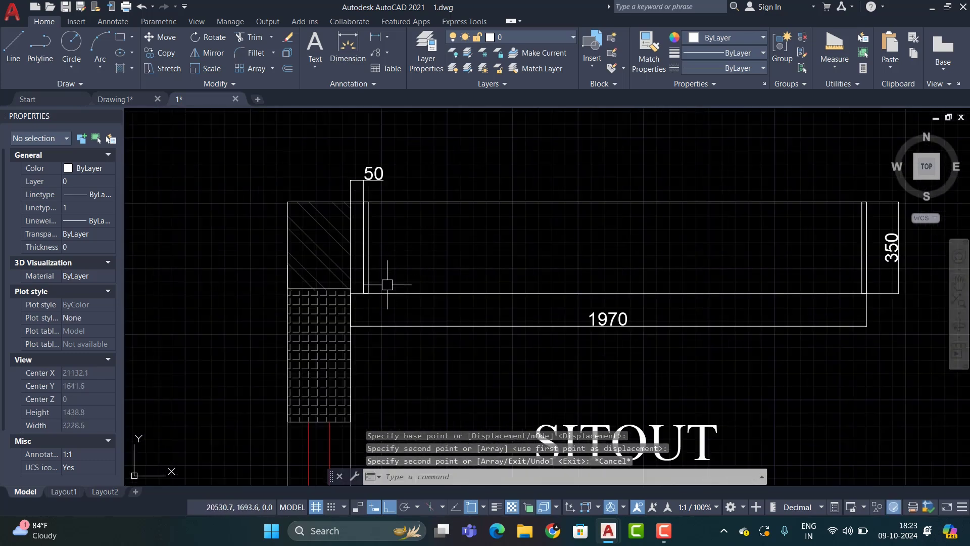
{"action": "scroll", "coordinate": [372, 282], "scroll_direction": "up", "scroll_amount": 6}
Draw an 18 by 50 rectangle near the ledge's wall end.
{"action": "left_click", "coordinate": [121, 37]}
{"action": "scroll", "coordinate": [389, 292], "scroll_direction": "up", "scroll_amount": 4}
{"action": "left_click", "coordinate": [388, 292]}
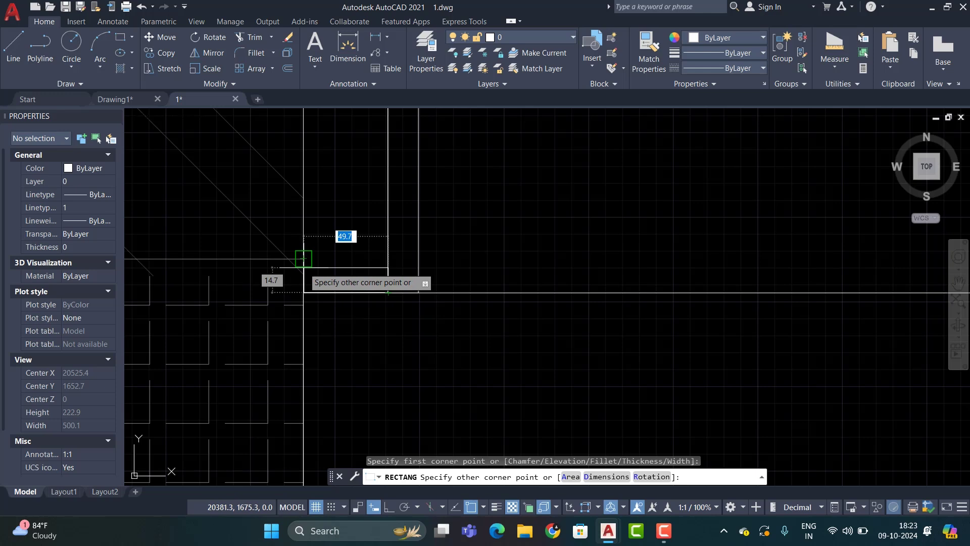
{"action": "left_click", "coordinate": [606, 477]}
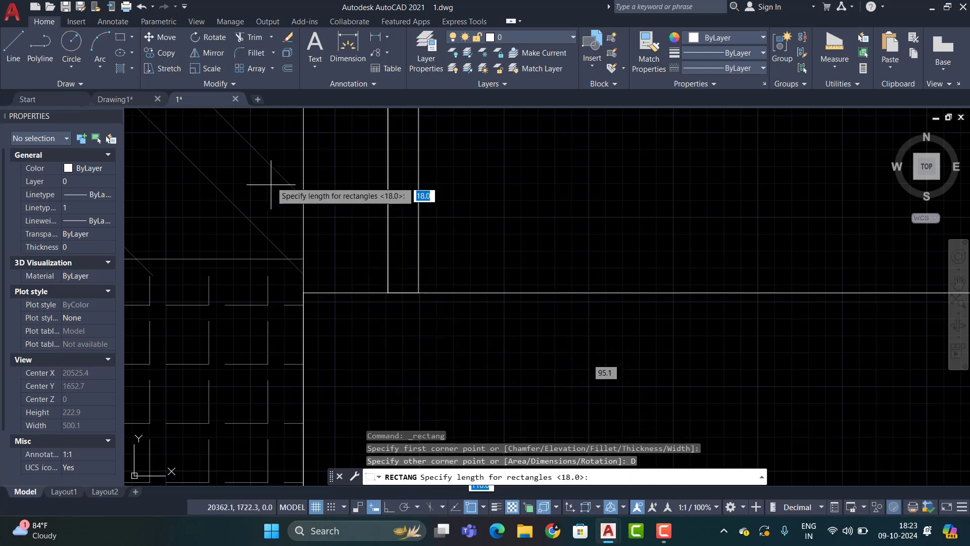
{"action": "type", "text": "18"}
{"action": "key", "text": "Return"}
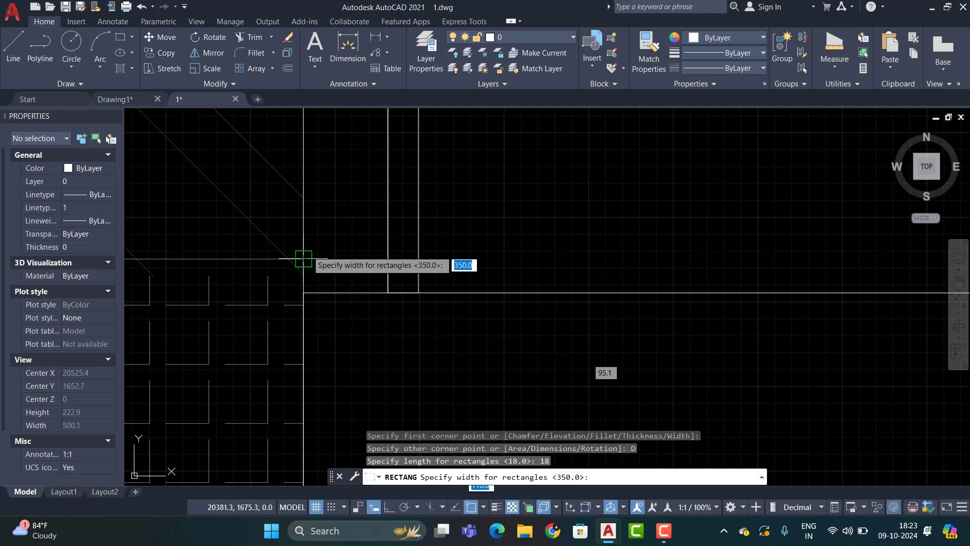
{"action": "type", "text": "50"}
{"action": "key", "text": "Return"}
{"action": "left_click", "coordinate": [312, 261]}
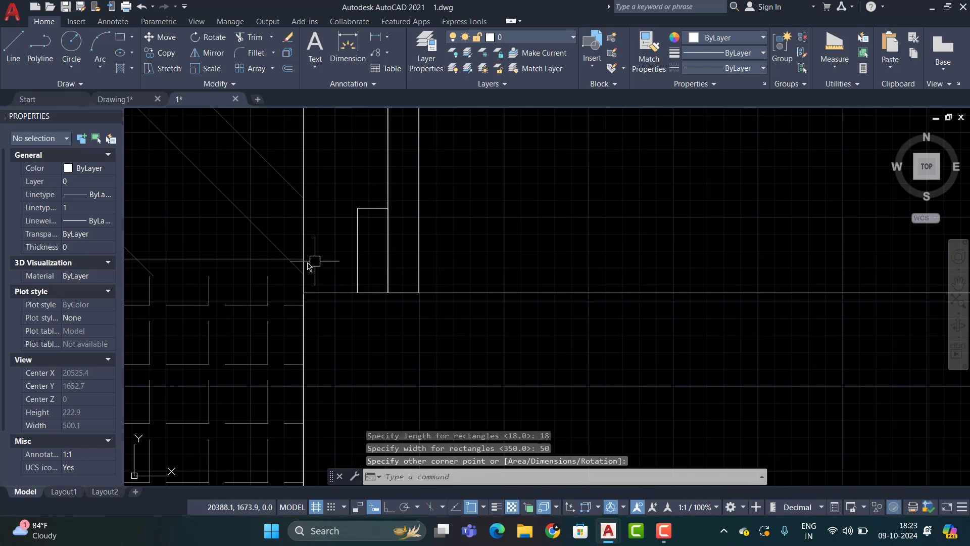
Rotate the small rectangle 90° so it lies horizontal.
{"action": "left_click", "coordinate": [357, 266]}
{"action": "left_click", "coordinate": [203, 37]}
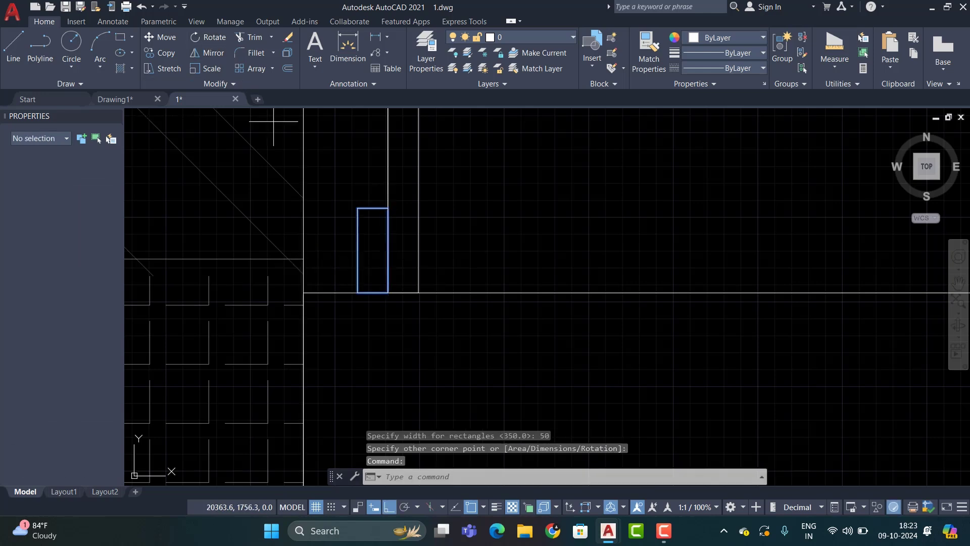
{"action": "left_click", "coordinate": [388, 250]}
{"action": "left_click", "coordinate": [412, 318]}
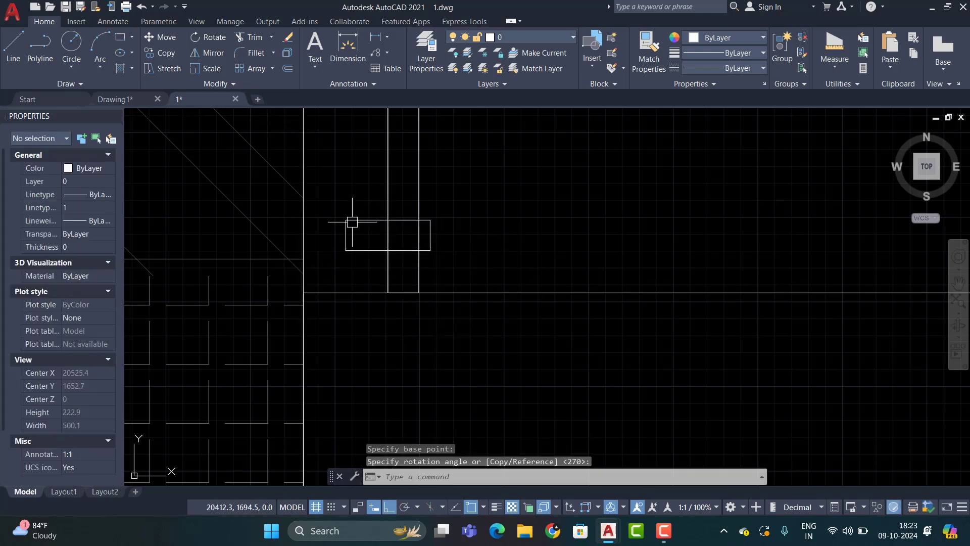
Move the rectangle by its bottom-left corner onto the ledge's inner corner.
{"action": "left_click", "coordinate": [351, 221]}
{"action": "left_click", "coordinate": [164, 40]}
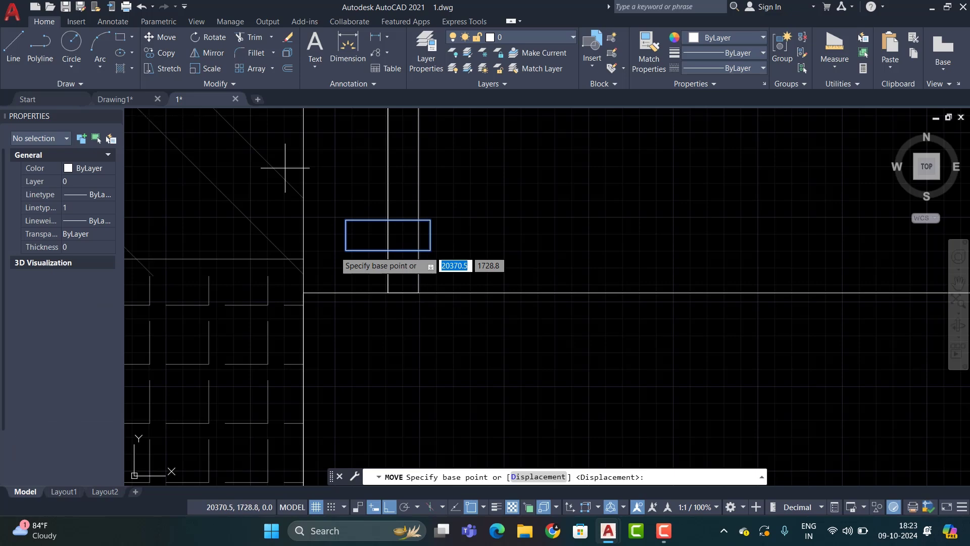
{"action": "left_click", "coordinate": [346, 251]}
{"action": "left_click", "coordinate": [304, 292]}
{"action": "scroll", "coordinate": [396, 310], "scroll_direction": "down", "scroll_amount": 3}
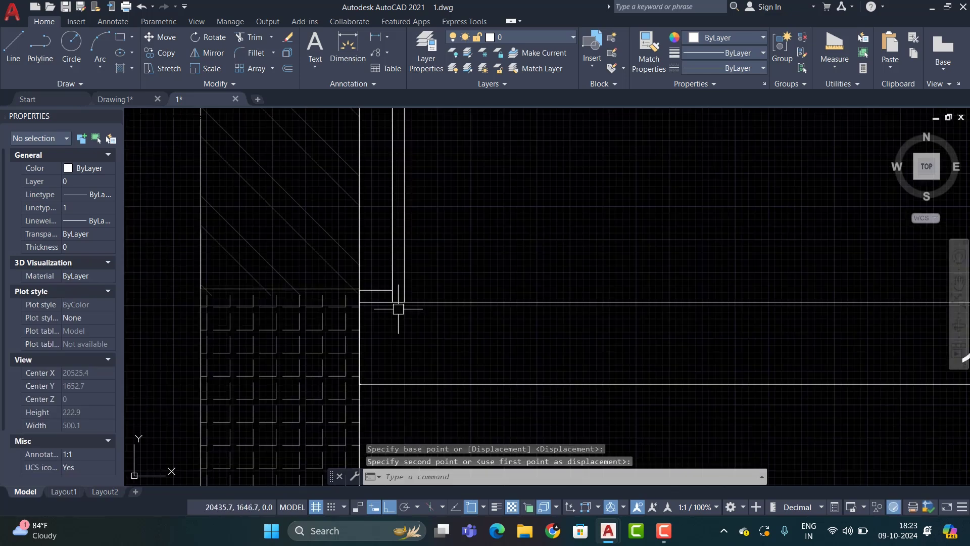
{"action": "scroll", "coordinate": [515, 269], "scroll_direction": "down", "scroll_amount": 5}
{"action": "scroll", "coordinate": [465, 292], "scroll_direction": "up", "scroll_amount": 1}
{"action": "scroll", "coordinate": [465, 292], "scroll_direction": "up", "scroll_amount": 2}
{"action": "middle_click_drag", "start_coordinate": [589, 302], "coordinate": [553, 306]}
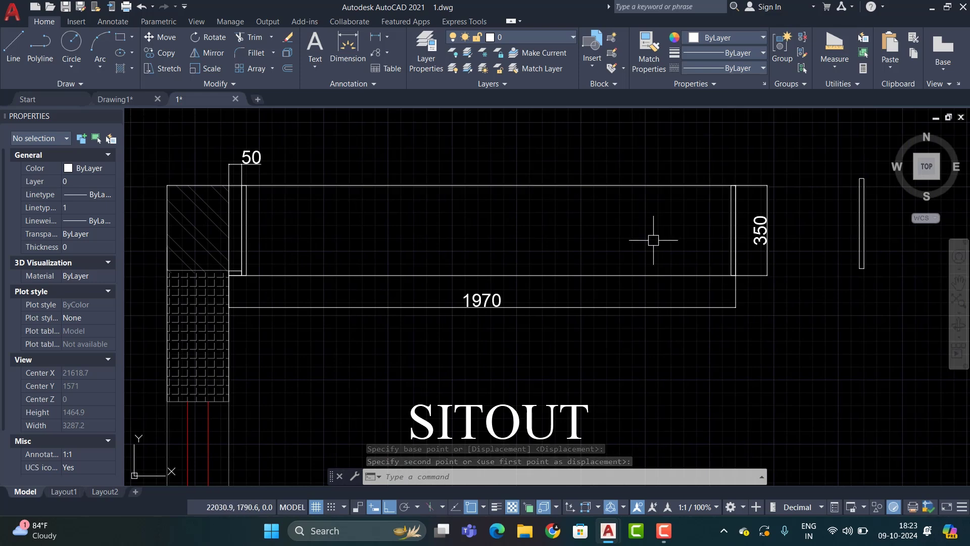
Cancel the stray rectangle and restore the long, thin, roughly 1900-wide strip above the ledge.
{"action": "middle_click_drag", "start_coordinate": [657, 213], "coordinate": [649, 247]}
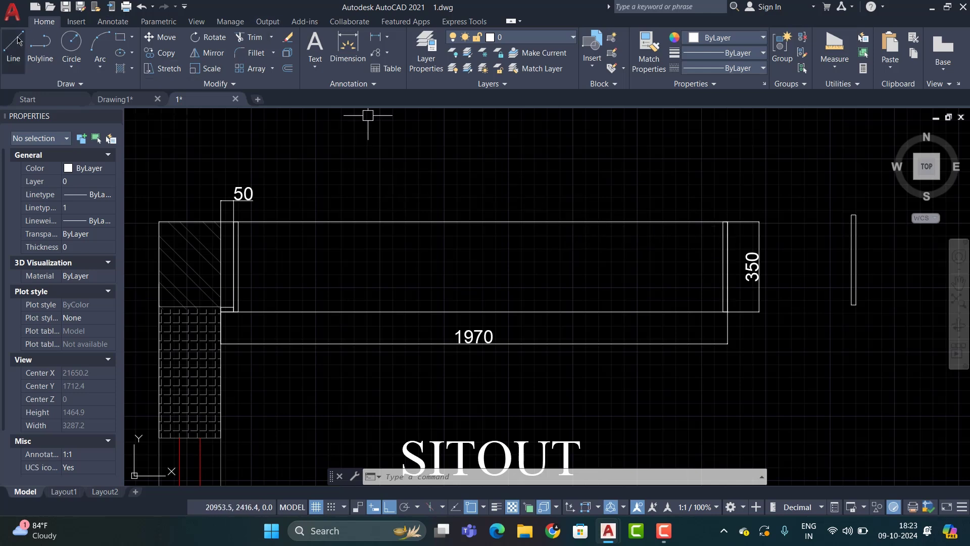
{"action": "left_click", "coordinate": [120, 37]}
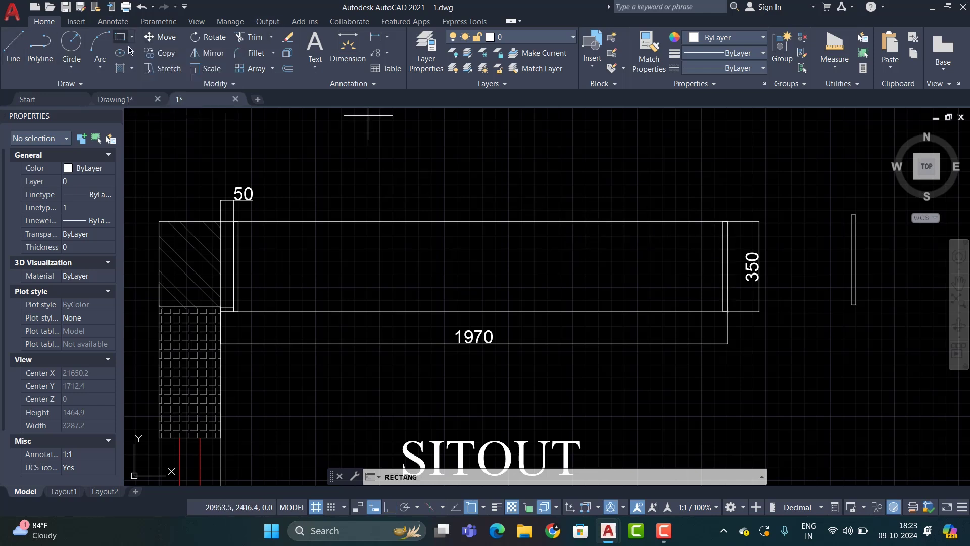
{"action": "middle_click_drag", "start_coordinate": [399, 287], "coordinate": [399, 300]}
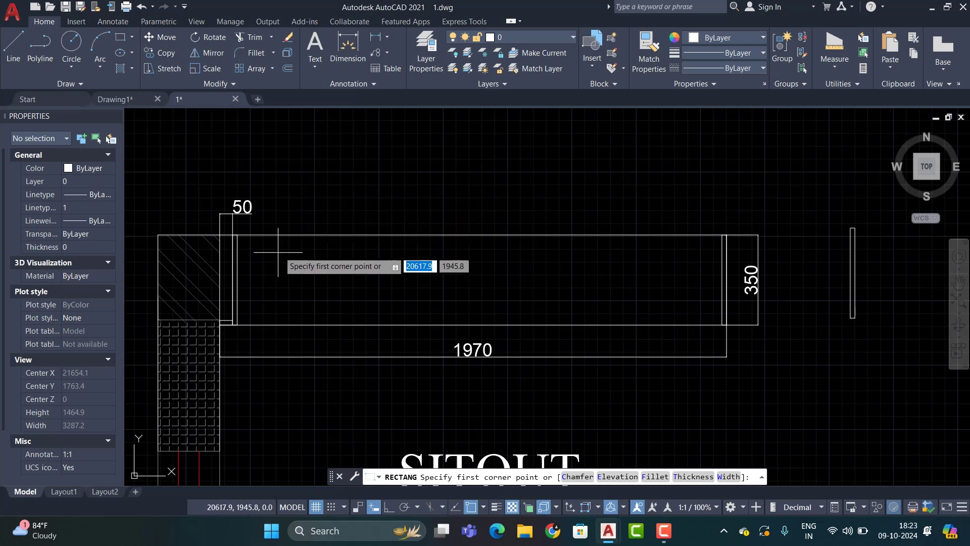
{"action": "key", "text": "Escape"}
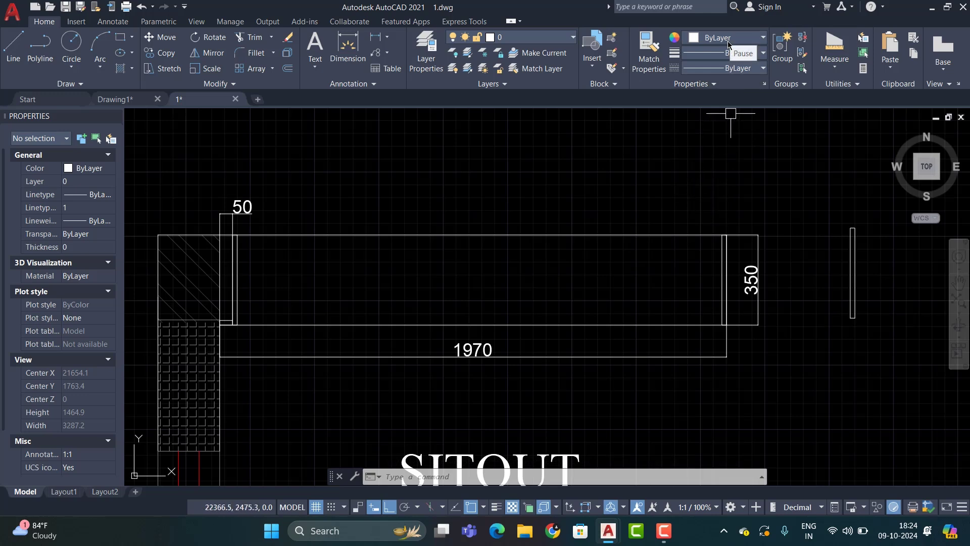
{"action": "key", "text": "ctrl+z"}
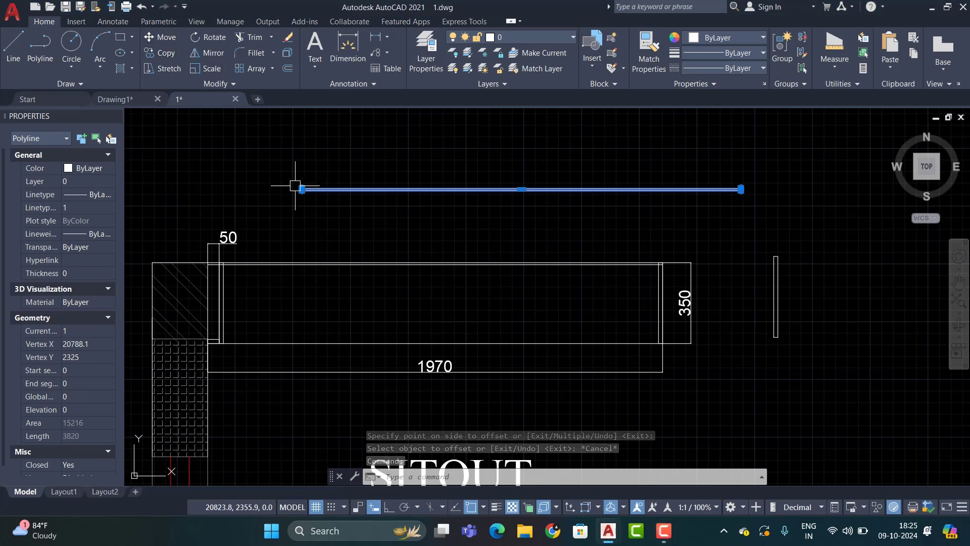
Move the long thin strip by its left end down onto the ledge.
{"action": "scroll", "coordinate": [296, 186], "scroll_direction": "up", "scroll_amount": 5}
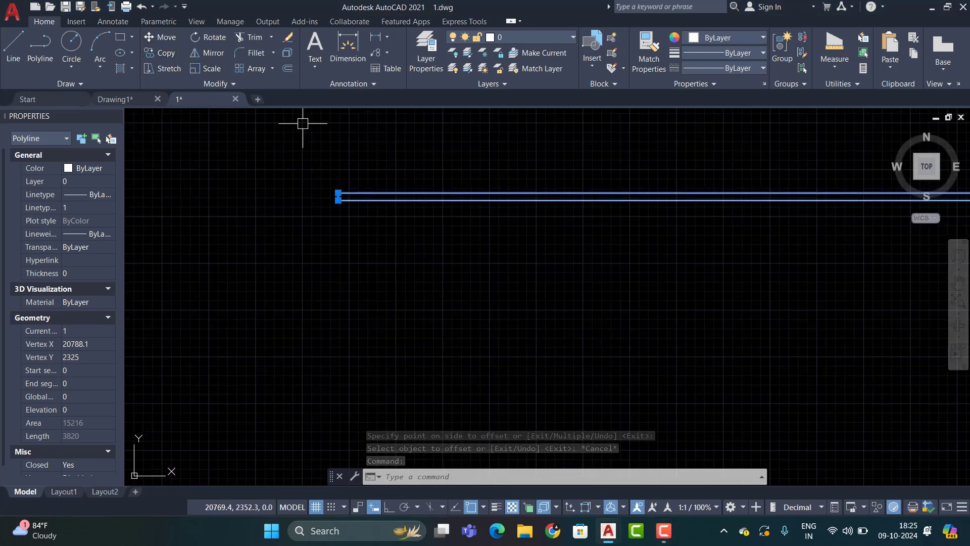
{"action": "left_click", "coordinate": [169, 43]}
{"action": "scroll", "coordinate": [340, 201], "scroll_direction": "up", "scroll_amount": 2}
{"action": "scroll", "coordinate": [340, 210], "scroll_direction": "up", "scroll_amount": 1}
{"action": "scroll", "coordinate": [337, 203], "scroll_direction": "up", "scroll_amount": 2}
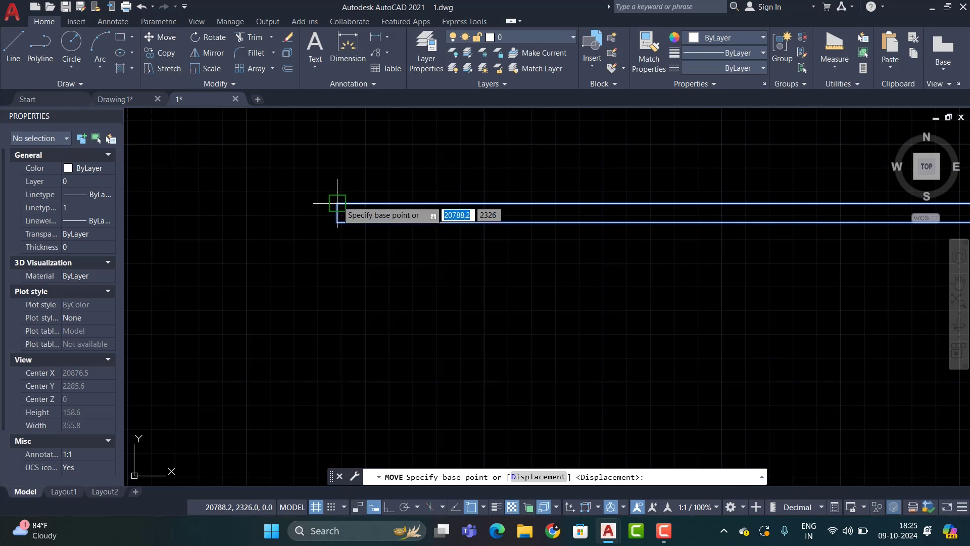
{"action": "left_click", "coordinate": [337, 203]}
{"action": "scroll", "coordinate": [354, 207], "scroll_direction": "down", "scroll_amount": 4}
{"action": "scroll", "coordinate": [324, 283], "scroll_direction": "up", "scroll_amount": 2}
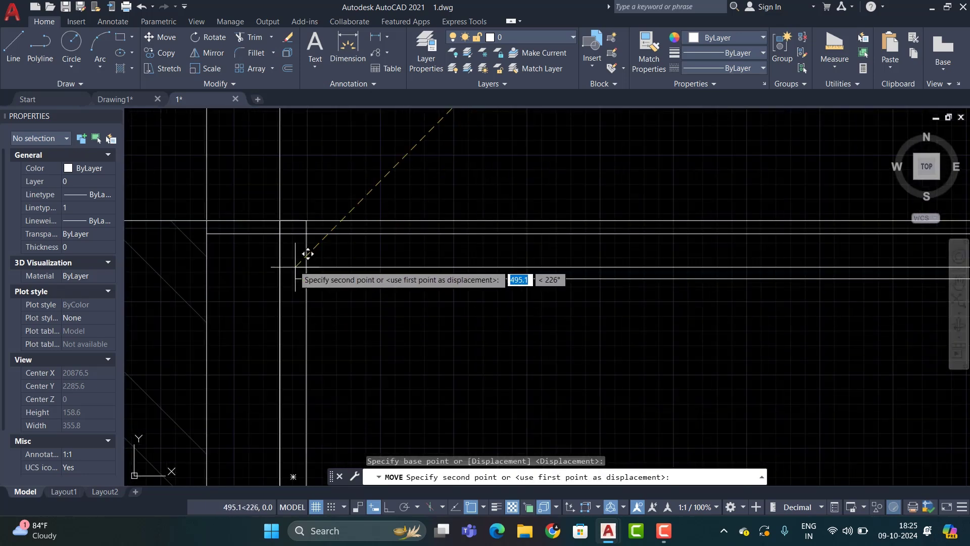
{"action": "scroll", "coordinate": [305, 233], "scroll_direction": "up", "scroll_amount": 2}
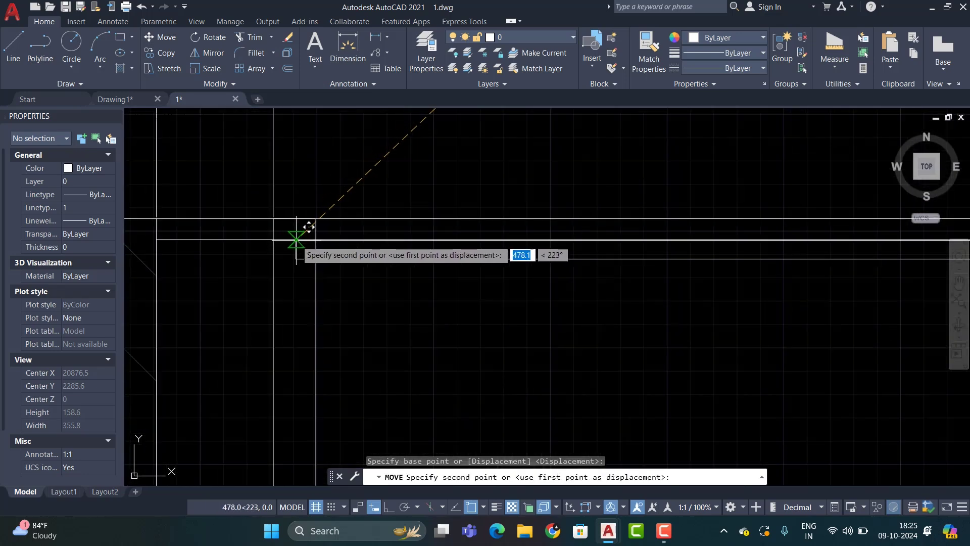
{"action": "left_click", "coordinate": [366, 266]}
Abandon a trim on the 1970 line, then draw a short vertical line down from the top edge.
{"action": "left_click", "coordinate": [290, 240]}
{"action": "type", "text": "TR"}
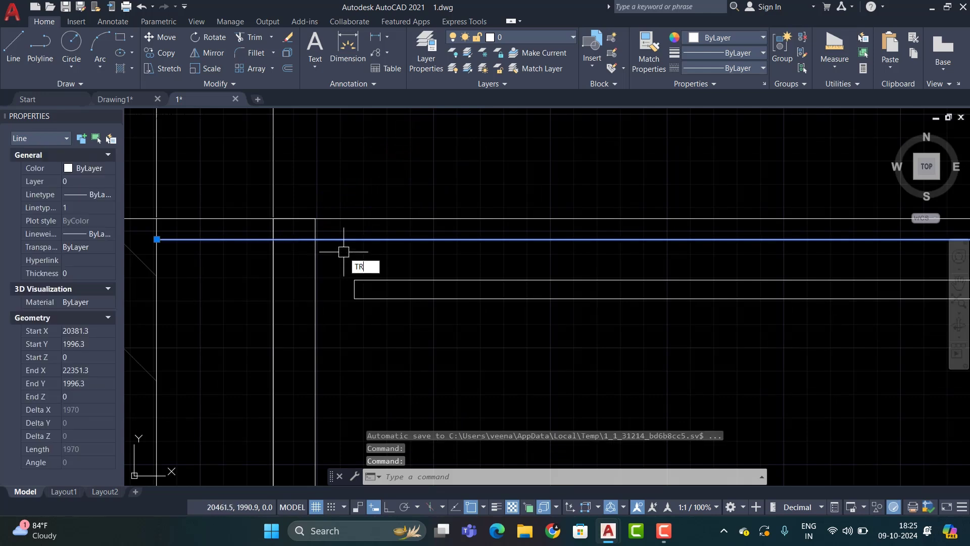
{"action": "key", "text": "Return"}
{"action": "key", "text": "Escape"}
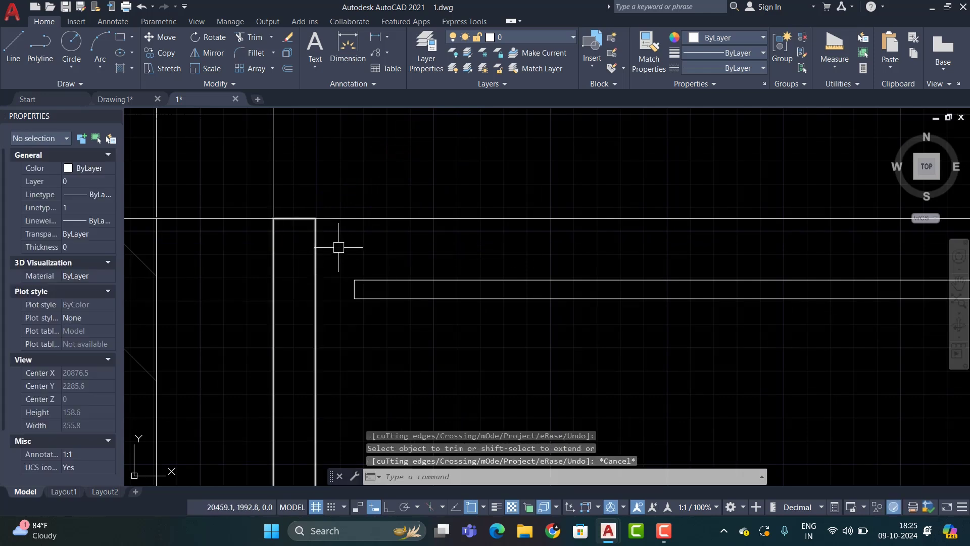
{"action": "left_click", "coordinate": [14, 46]}
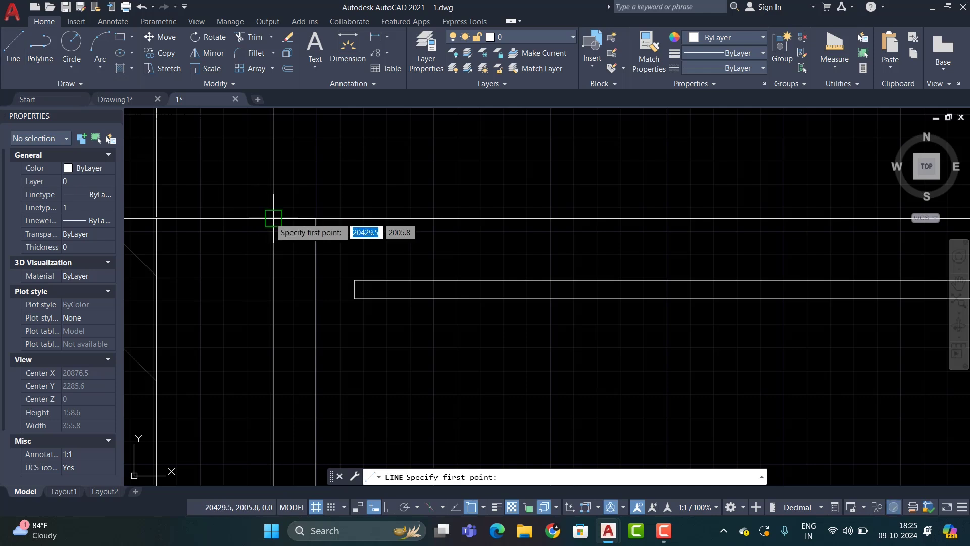
{"action": "left_click", "coordinate": [294, 218]}
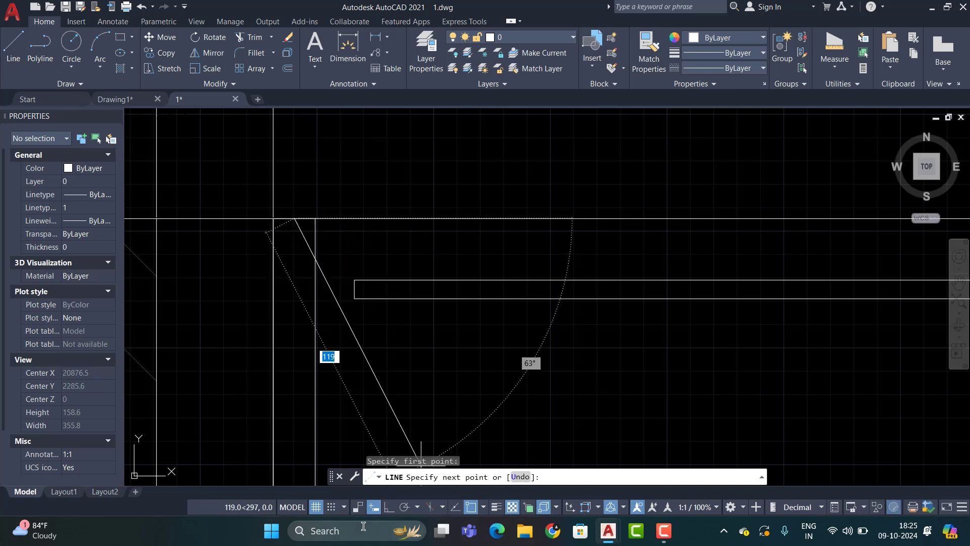
{"action": "key", "text": "F8"}
{"action": "left_click", "coordinate": [285, 296]}
{"action": "key", "text": "Escape"}
Move the strip up against the top edge and select the short vertical line.
{"action": "left_click_drag", "start_coordinate": [404, 278], "coordinate": [389, 296]}
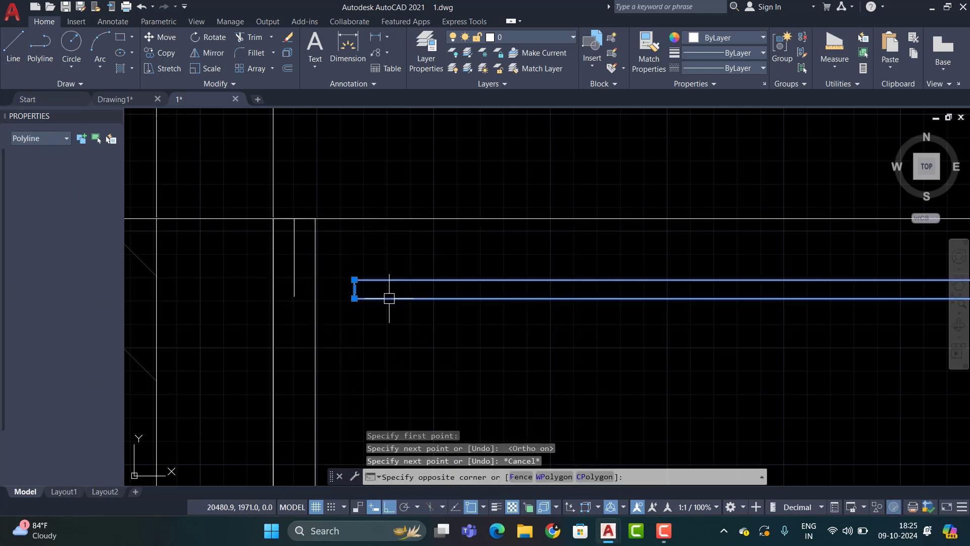
{"action": "left_click", "coordinate": [156, 37]}
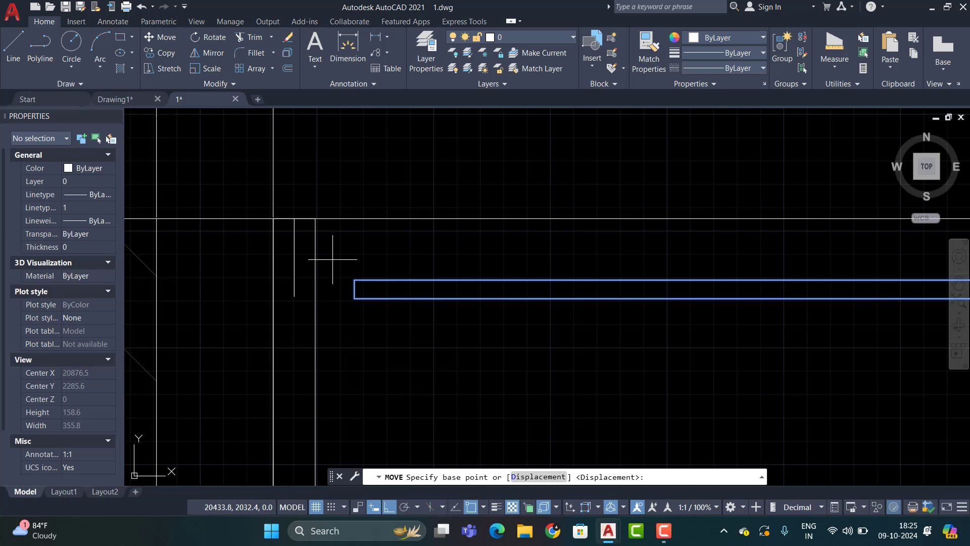
{"action": "left_click", "coordinate": [355, 279]}
{"action": "left_click", "coordinate": [295, 230]}
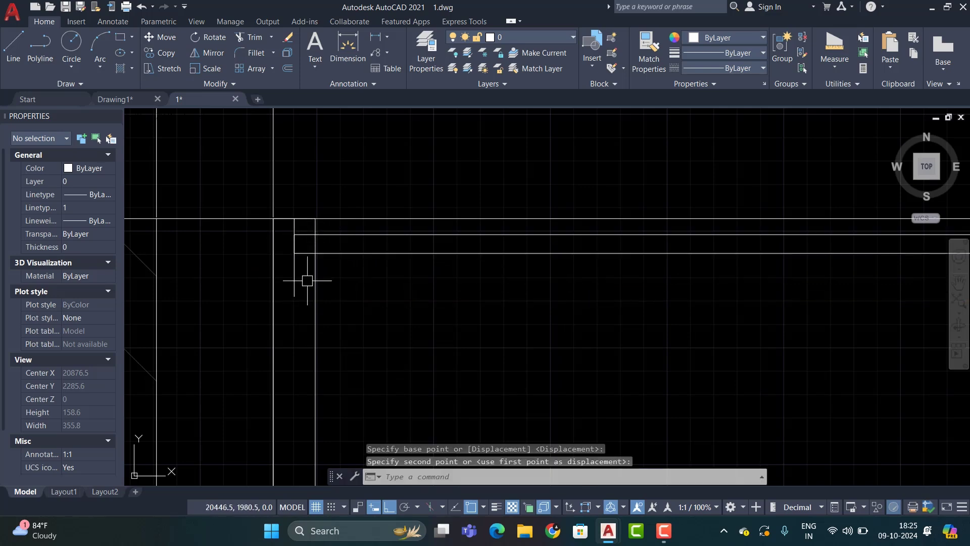
{"action": "left_click", "coordinate": [295, 277]}
{"action": "scroll", "coordinate": [253, 330], "scroll_direction": "down", "scroll_amount": 2}
{"action": "scroll", "coordinate": [463, 343], "scroll_direction": "down", "scroll_amount": 2}
{"action": "middle_click_drag", "start_coordinate": [814, 351], "coordinate": [539, 312]}
Erase the short vertical divider line and recentre the view on the ledge outline.
{"action": "key", "text": "Delete"}
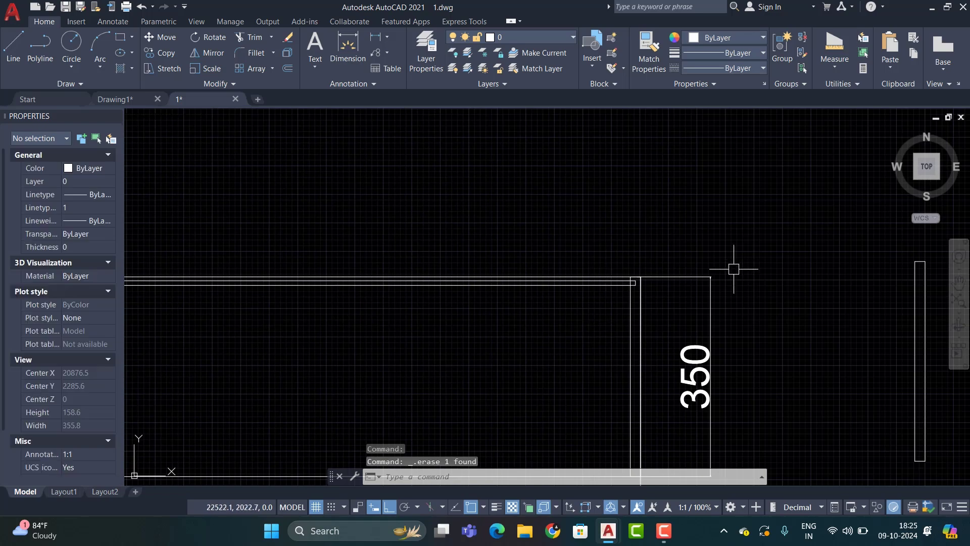
{"action": "scroll", "coordinate": [734, 269], "scroll_direction": "up", "scroll_amount": 2}
{"action": "scroll", "coordinate": [672, 291], "scroll_direction": "up", "scroll_amount": 1}
{"action": "scroll", "coordinate": [689, 278], "scroll_direction": "down", "scroll_amount": 3}
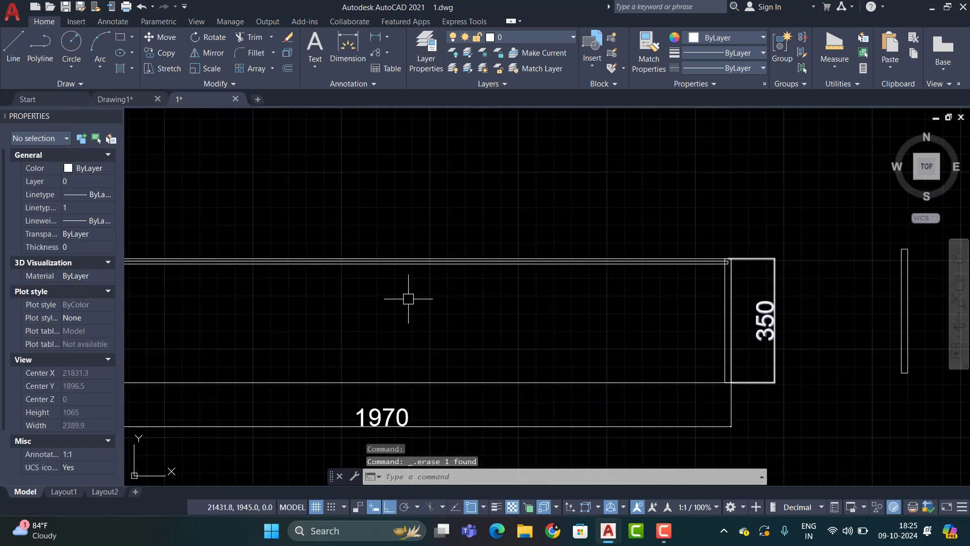
{"action": "scroll", "coordinate": [843, 341], "scroll_direction": "down", "scroll_amount": 2}
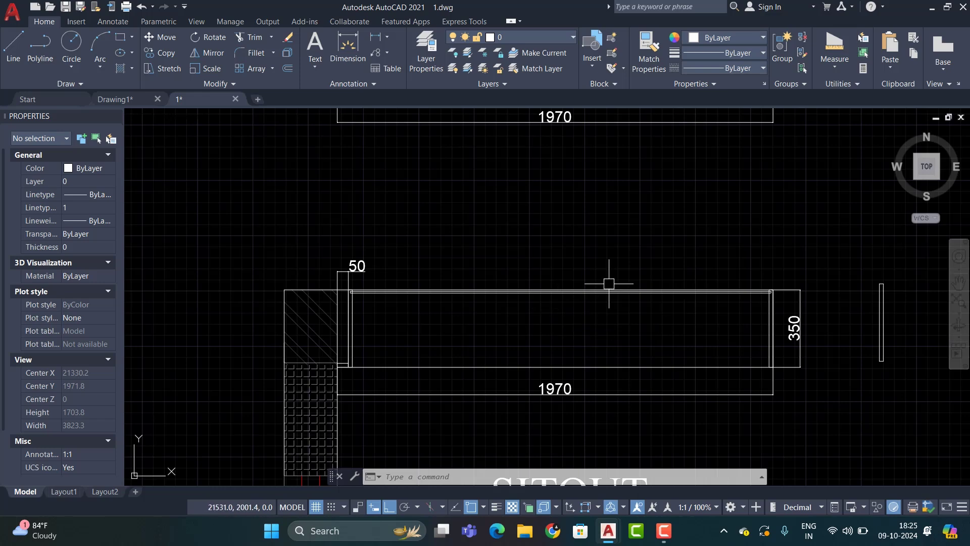
{"action": "middle_click_drag", "start_coordinate": [674, 330], "coordinate": [647, 278]}
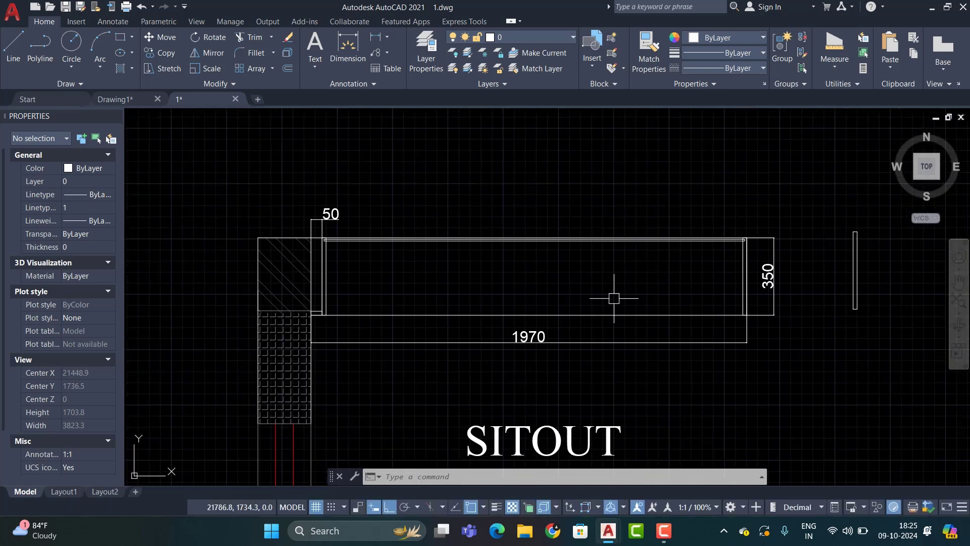
{"action": "scroll", "coordinate": [321, 324], "scroll_direction": "up", "scroll_amount": 2}
{"action": "middle_click_drag", "start_coordinate": [779, 298], "coordinate": [613, 297]}
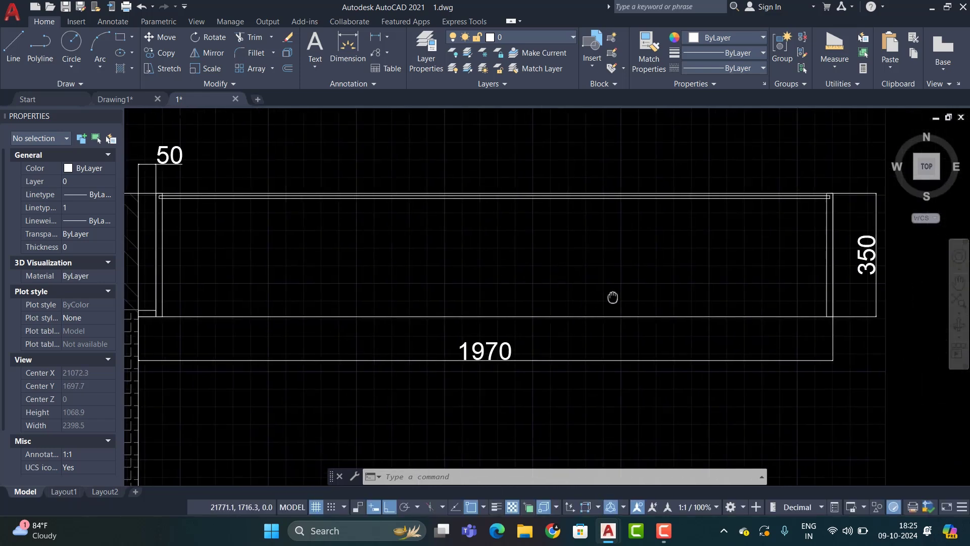
{"action": "scroll", "coordinate": [577, 273], "scroll_direction": "down", "scroll_amount": 2}
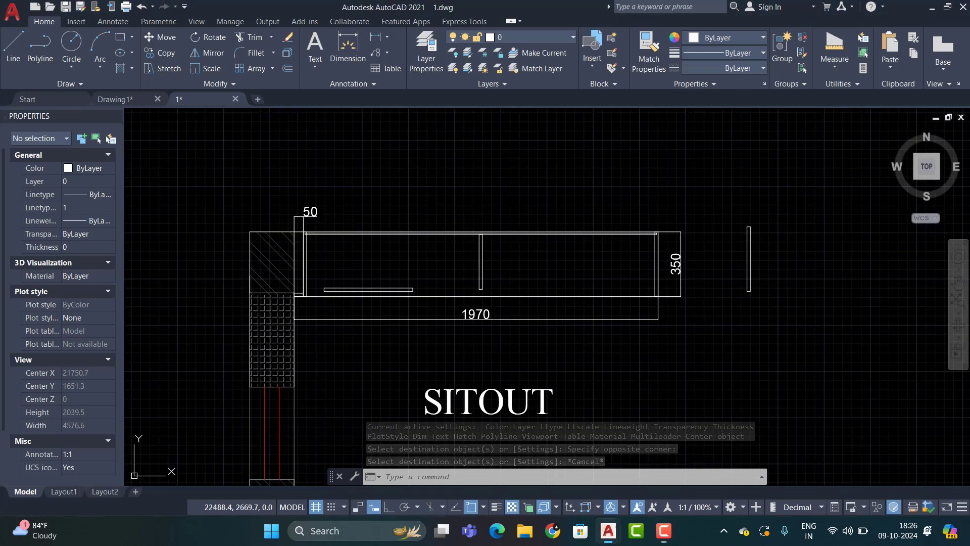
Draw a short horizontal line along the inner bottom edge from the left-wall corner.
{"action": "scroll", "coordinate": [381, 281], "scroll_direction": "up", "scroll_amount": 1}
{"action": "scroll", "coordinate": [551, 260], "scroll_direction": "up", "scroll_amount": 3}
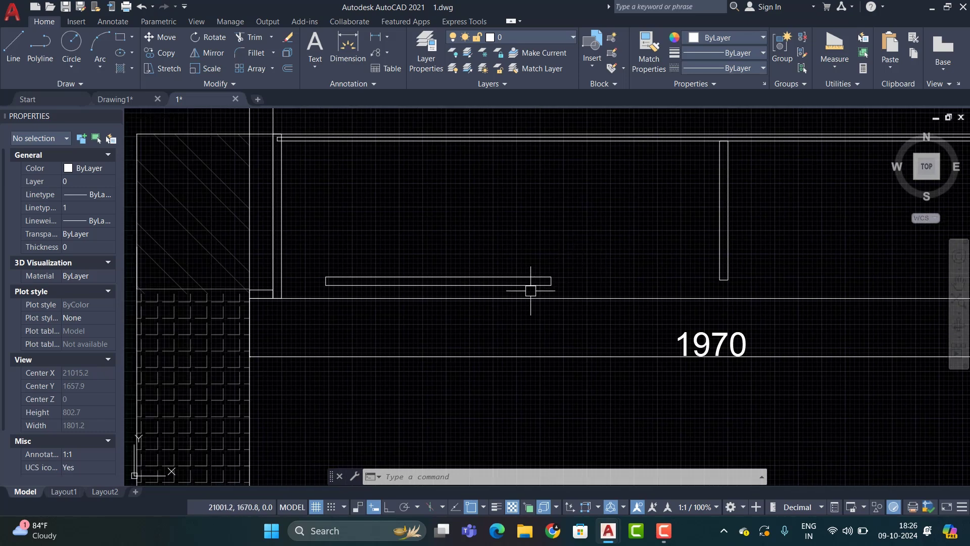
{"action": "scroll", "coordinate": [271, 287], "scroll_direction": "up", "scroll_amount": 2}
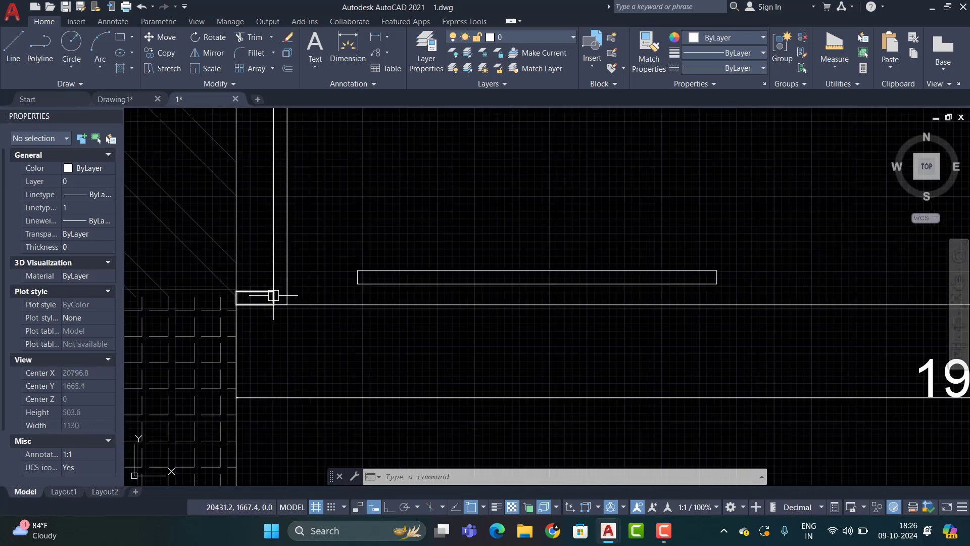
{"action": "left_click", "coordinate": [14, 48]}
{"action": "left_click", "coordinate": [274, 291]}
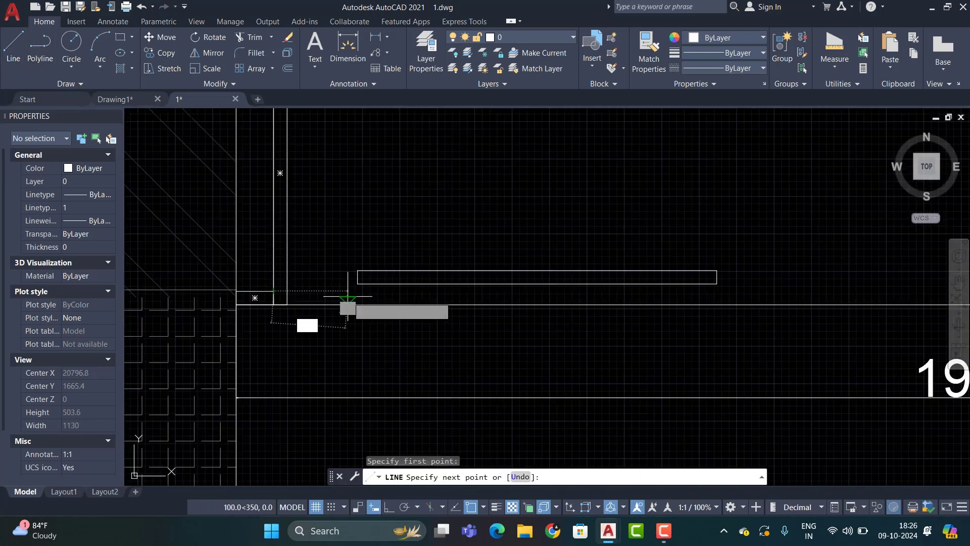
{"action": "left_click", "coordinate": [358, 291]}
{"action": "key", "text": "Escape"}
Try a midpoint stretch on the vertical bar, cancel it, and select the 996-long strip.
{"action": "left_click", "coordinate": [278, 304]}
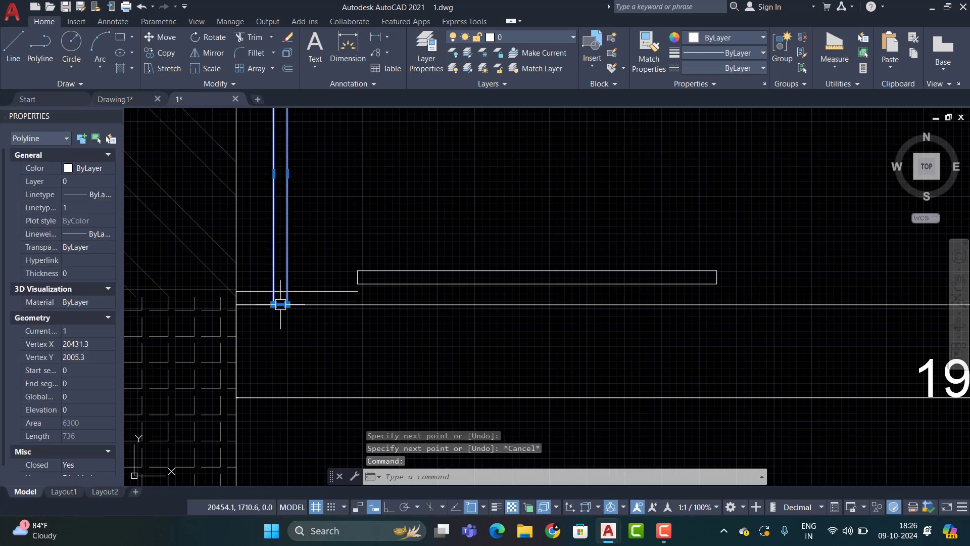
{"action": "scroll", "coordinate": [278, 308], "scroll_direction": "up", "scroll_amount": 4}
{"action": "left_click", "coordinate": [287, 297]}
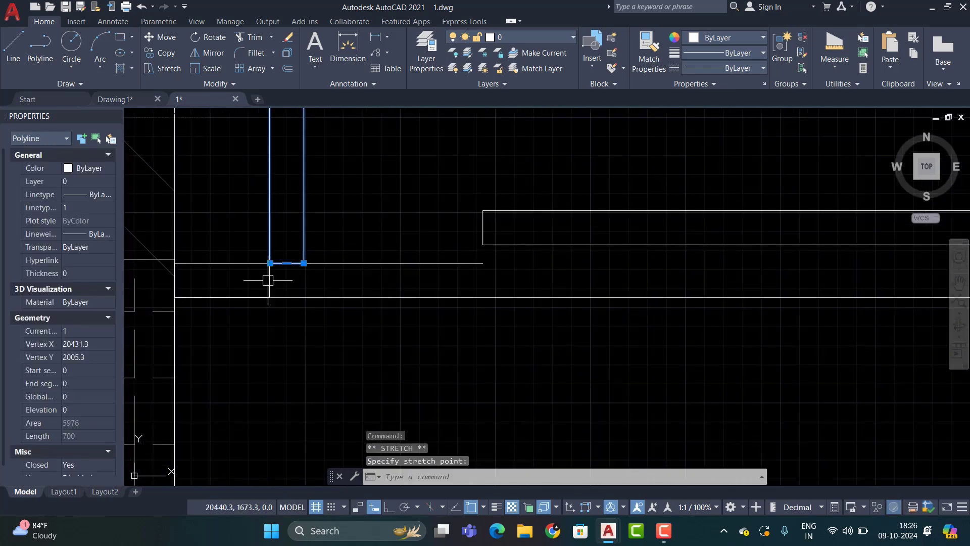
{"action": "scroll", "coordinate": [389, 306], "scroll_direction": "down", "scroll_amount": 4}
{"action": "key", "text": "Escape"}
{"action": "left_click", "coordinate": [389, 294]}
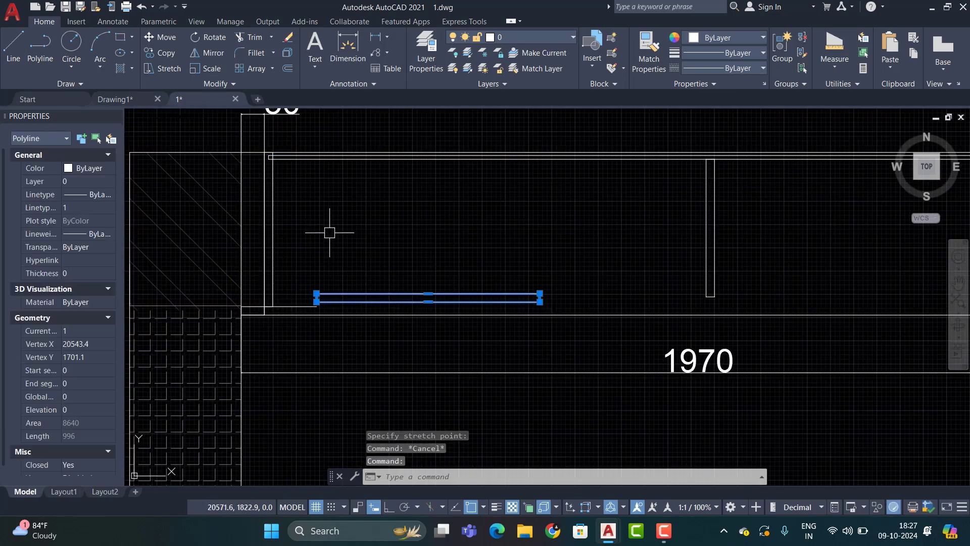
Copy the small strip from its corner down to the ledge's bottom edge.
{"action": "left_click", "coordinate": [162, 53]}
{"action": "scroll", "coordinate": [331, 314], "scroll_direction": "up", "scroll_amount": 2}
{"action": "scroll", "coordinate": [313, 288], "scroll_direction": "up", "scroll_amount": 2}
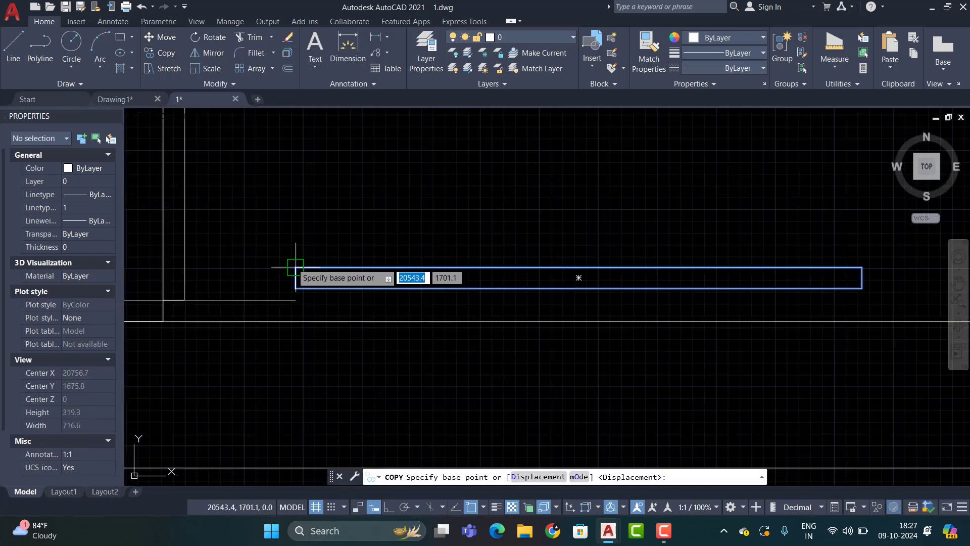
{"action": "left_click", "coordinate": [296, 266]}
{"action": "scroll", "coordinate": [298, 260], "scroll_direction": "down", "scroll_amount": 4}
{"action": "scroll", "coordinate": [299, 309], "scroll_direction": "up", "scroll_amount": 8}
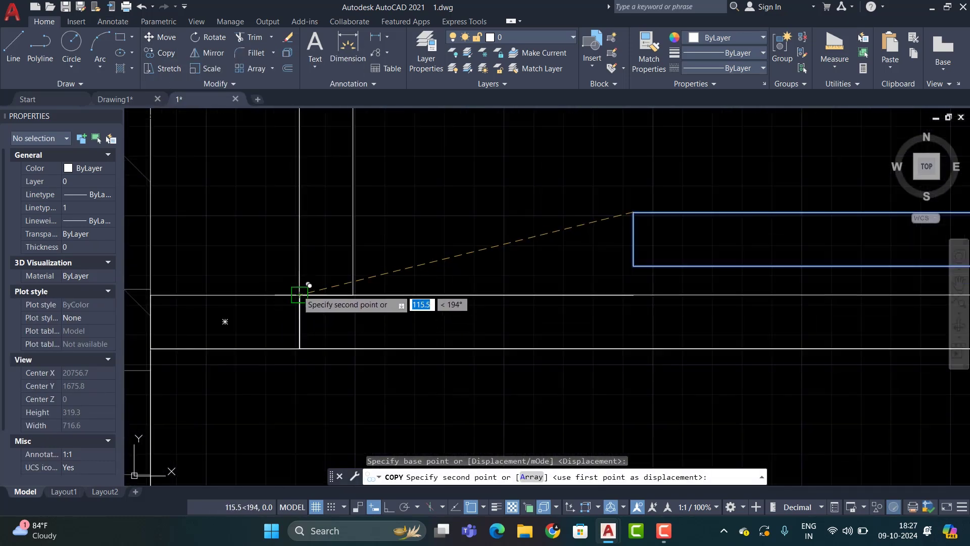
{"action": "left_click", "coordinate": [299, 309]}
{"action": "key", "text": "Escape"}
{"action": "scroll", "coordinate": [303, 308], "scroll_direction": "down", "scroll_amount": 4}
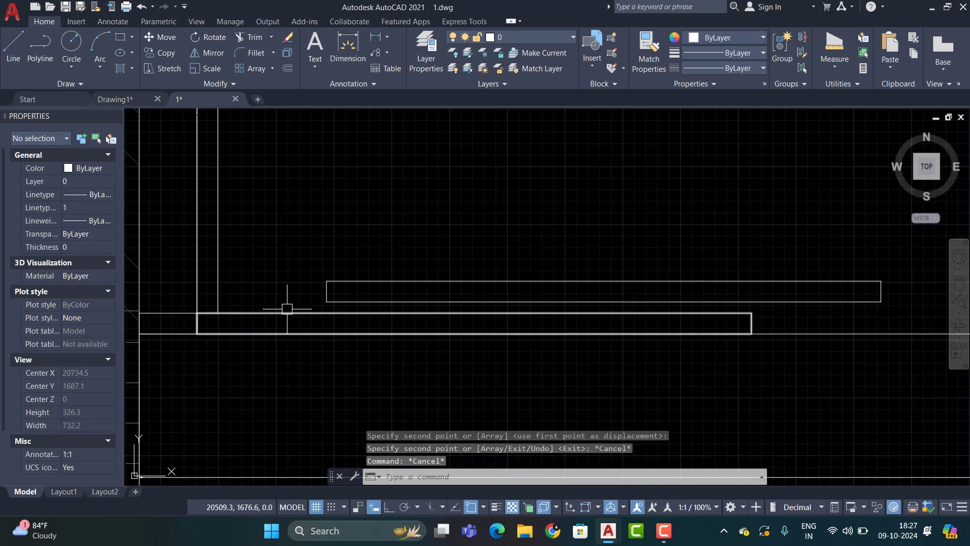
Window-select the misplaced copy and delete it.
{"action": "left_click", "coordinate": [283, 310]}
{"action": "left_click", "coordinate": [295, 321]}
{"action": "scroll", "coordinate": [505, 329], "scroll_direction": "up", "scroll_amount": 3}
{"action": "key", "text": "Delete"}
{"action": "scroll", "coordinate": [556, 305], "scroll_direction": "down", "scroll_amount": 3}
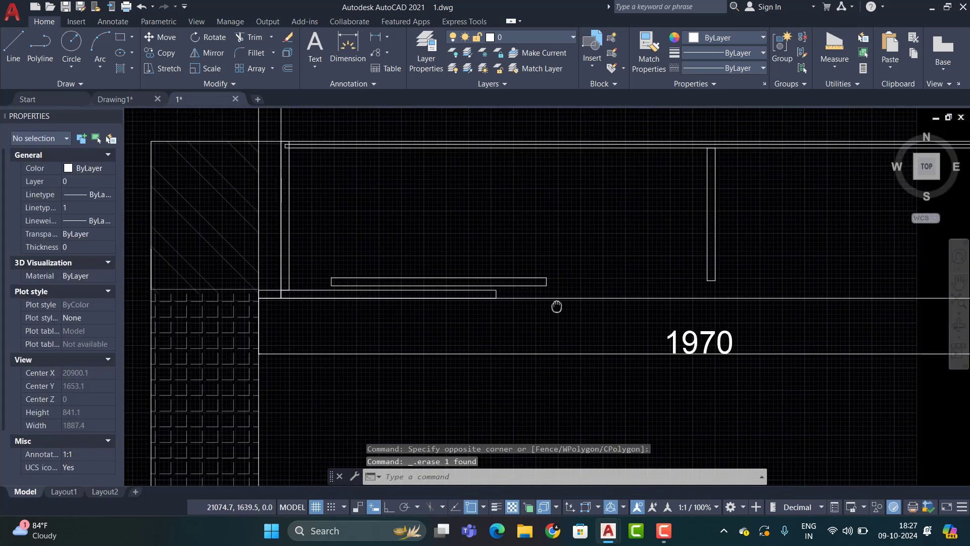
{"action": "scroll", "coordinate": [530, 298], "scroll_direction": "up", "scroll_amount": 2}
{"action": "scroll", "coordinate": [534, 275], "scroll_direction": "down", "scroll_amount": 3}
{"action": "scroll", "coordinate": [550, 278], "scroll_direction": "up", "scroll_amount": 2}
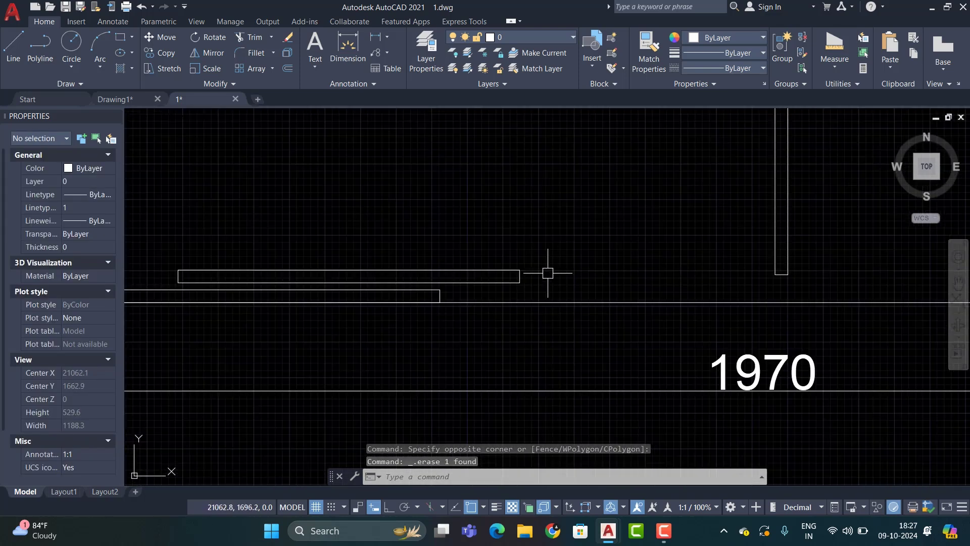
Copy the small strip again to the correct spot along the bottom edge.
{"action": "left_click", "coordinate": [520, 275]}
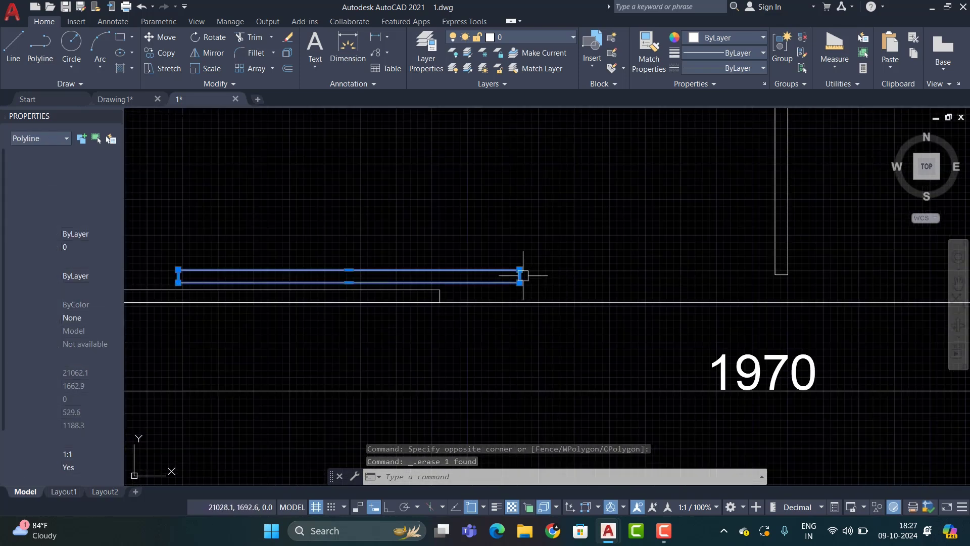
{"action": "left_click", "coordinate": [169, 53]}
{"action": "left_click", "coordinate": [178, 276]}
{"action": "scroll", "coordinate": [468, 295], "scroll_direction": "up", "scroll_amount": 3}
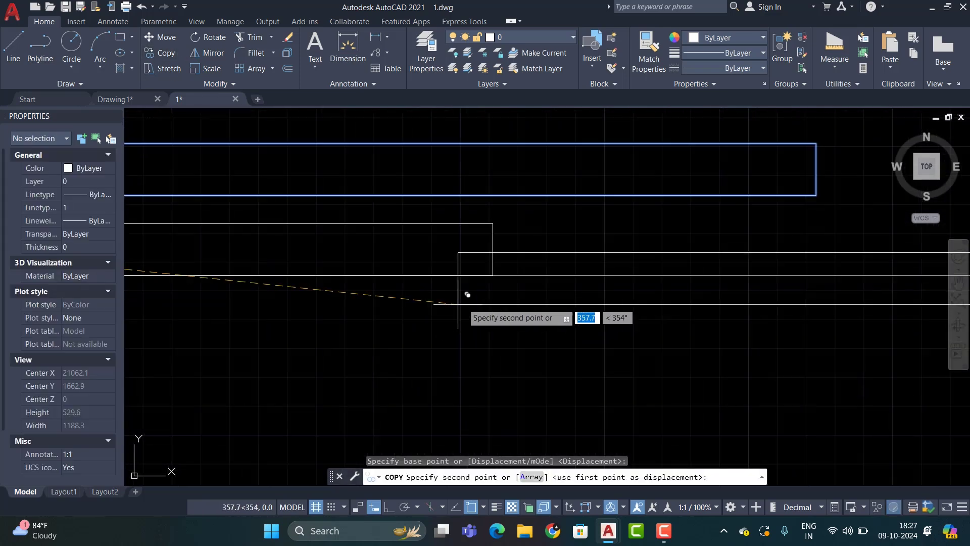
{"action": "left_click", "coordinate": [494, 275]}
{"action": "middle_click_drag", "start_coordinate": [494, 275], "coordinate": [262, 262]}
{"action": "key", "text": "Escape"}
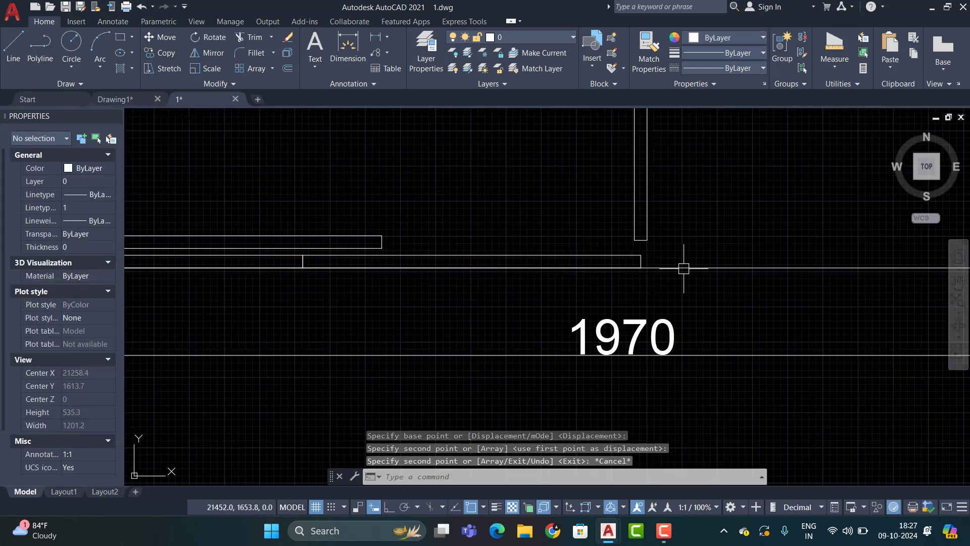
{"action": "middle_click_drag", "start_coordinate": [683, 268], "coordinate": [613, 255]}
{"action": "scroll", "coordinate": [588, 242], "scroll_direction": "up", "scroll_amount": 4}
{"action": "left_click", "coordinate": [509, 231]}
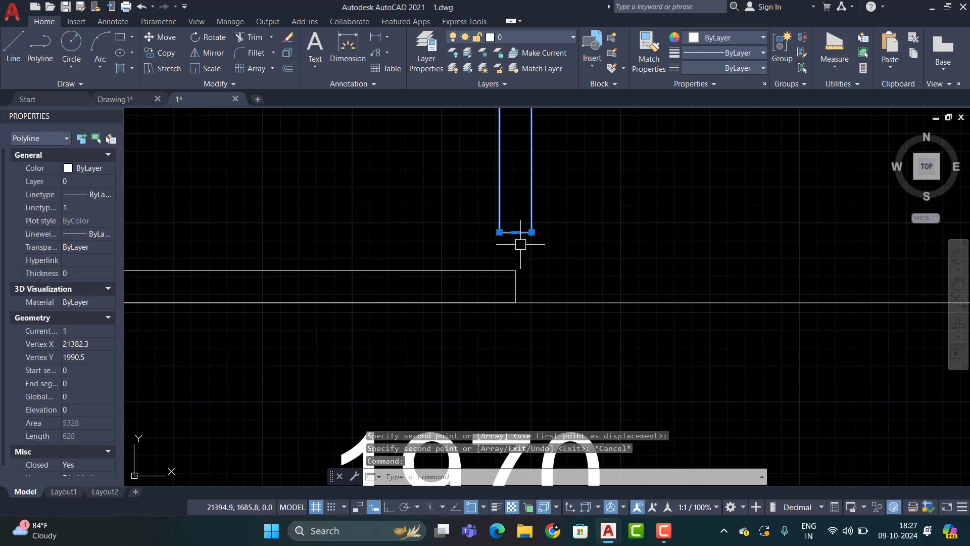
{"action": "left_click", "coordinate": [515, 232]}
{"action": "key", "text": "Escape"}
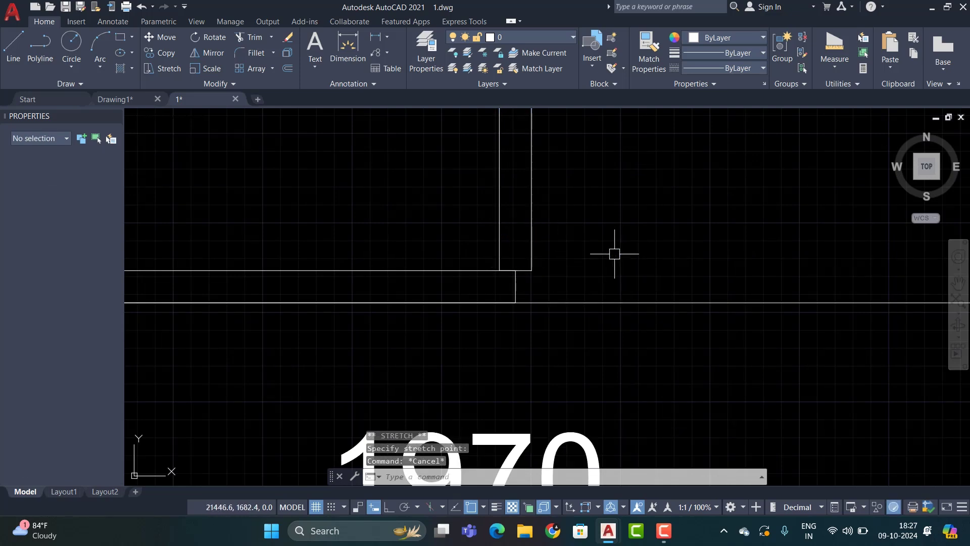
{"action": "scroll", "coordinate": [599, 257], "scroll_direction": "down", "scroll_amount": 5}
{"action": "scroll", "coordinate": [694, 261], "scroll_direction": "down", "scroll_amount": 4}
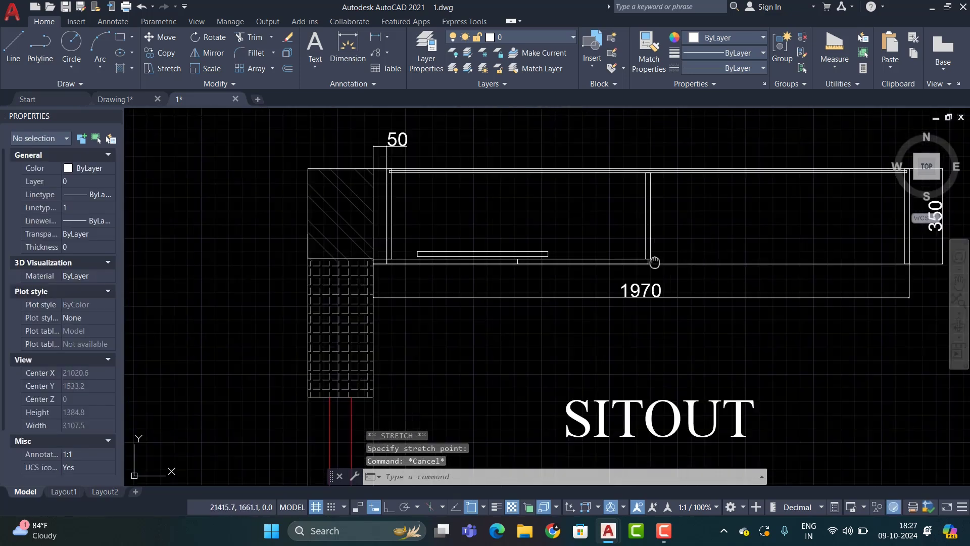
{"action": "middle_click_drag", "start_coordinate": [655, 262], "coordinate": [625, 262]}
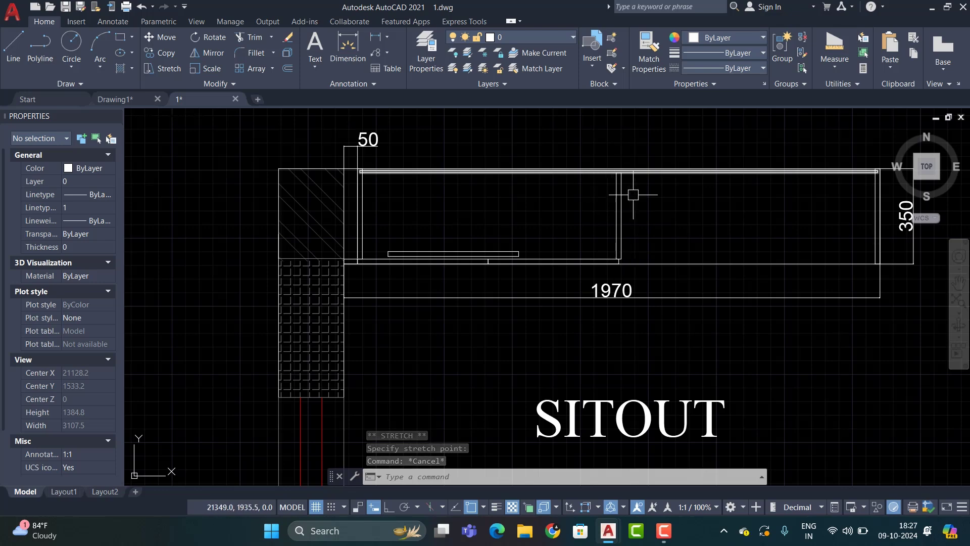
{"action": "scroll", "coordinate": [630, 260], "scroll_direction": "up", "scroll_amount": 4}
{"action": "scroll", "coordinate": [547, 236], "scroll_direction": "down", "scroll_amount": 2}
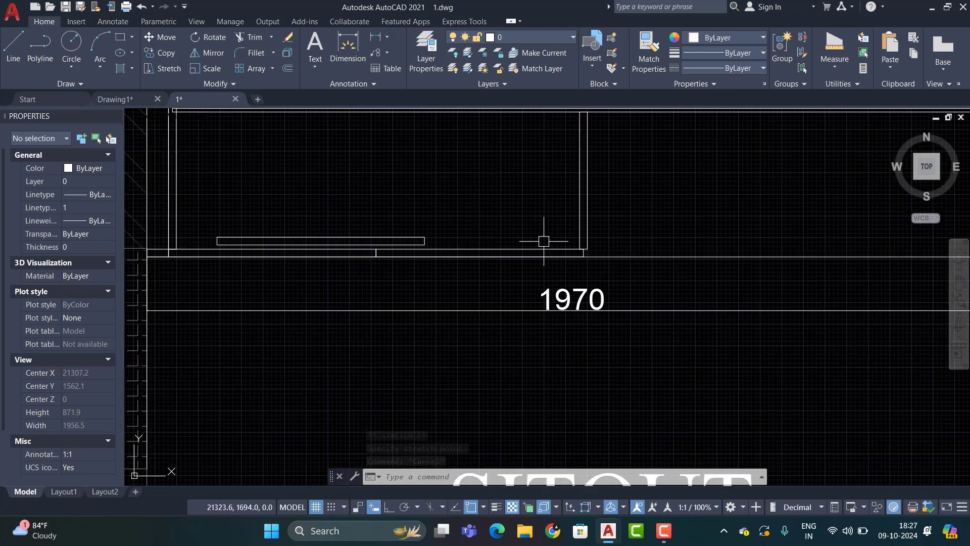
{"action": "left_click", "coordinate": [422, 233]}
{"action": "key", "text": "Delete"}
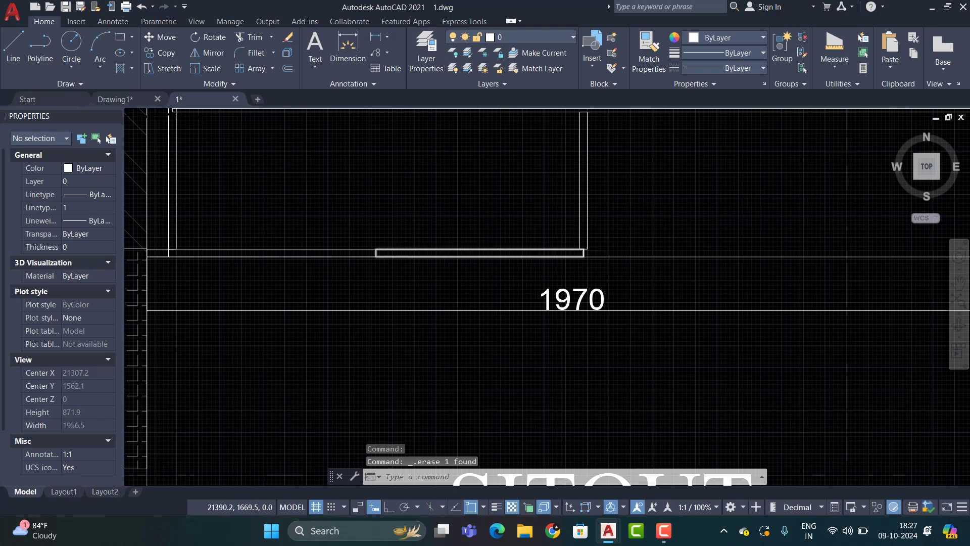
{"action": "scroll", "coordinate": [581, 250], "scroll_direction": "up", "scroll_amount": 4}
Mirror the thin strip about a vertical line through its right corner, keeping the original.
{"action": "left_click", "coordinate": [541, 246]}
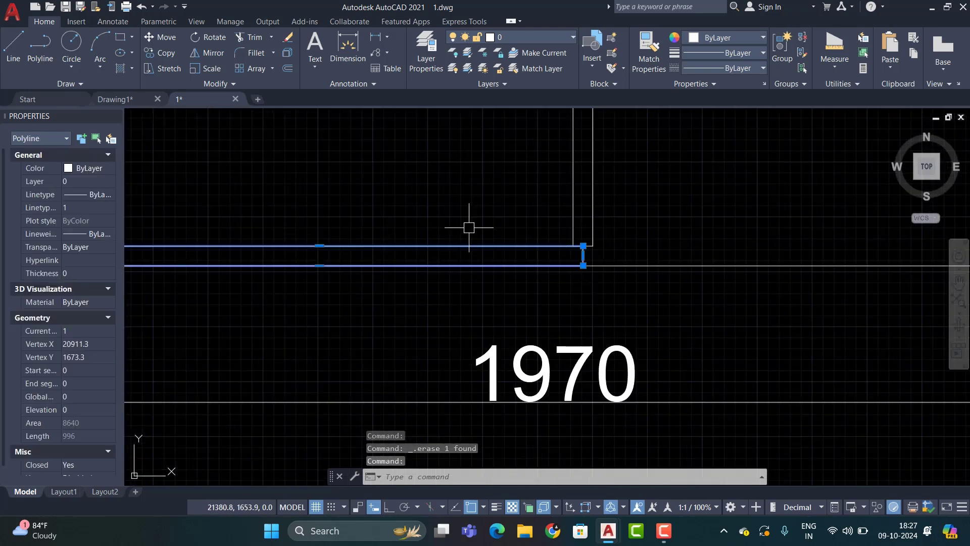
{"action": "type", "text": "mi"}
{"action": "key", "text": "Return"}
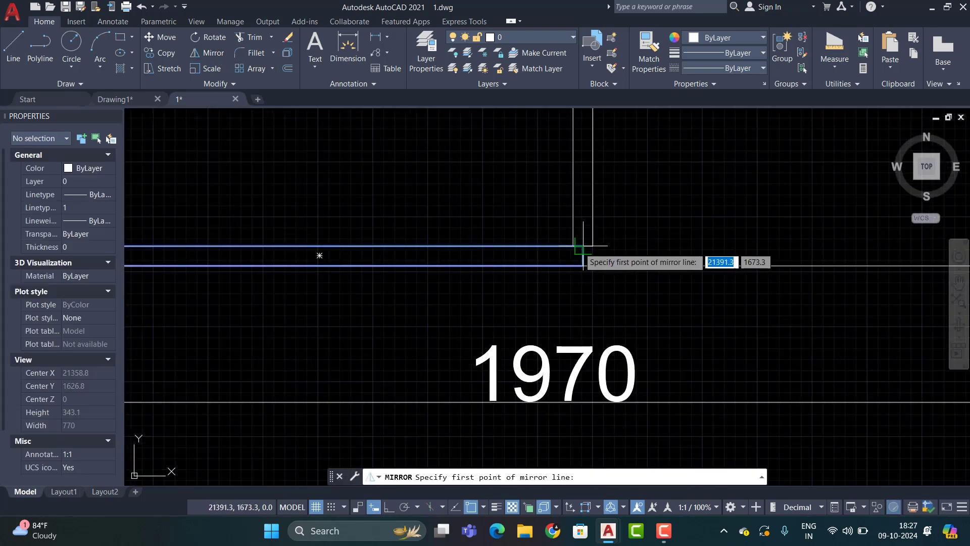
{"action": "left_click", "coordinate": [584, 247]}
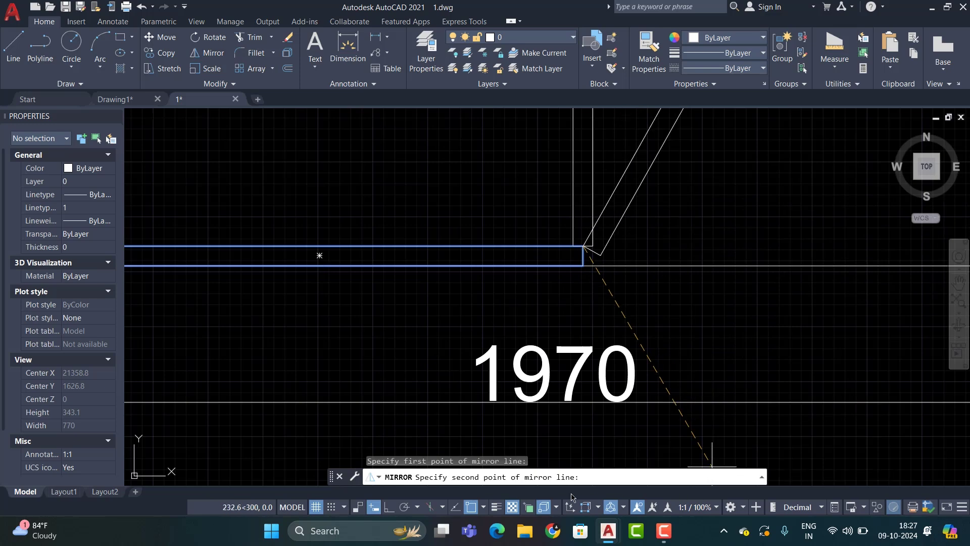
{"action": "left_click", "coordinate": [392, 507]}
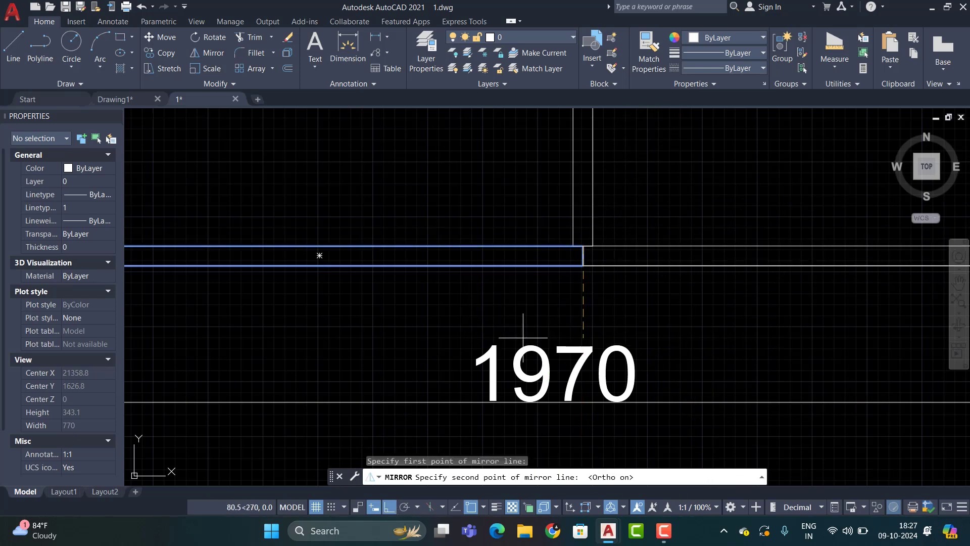
{"action": "left_click", "coordinate": [537, 156]}
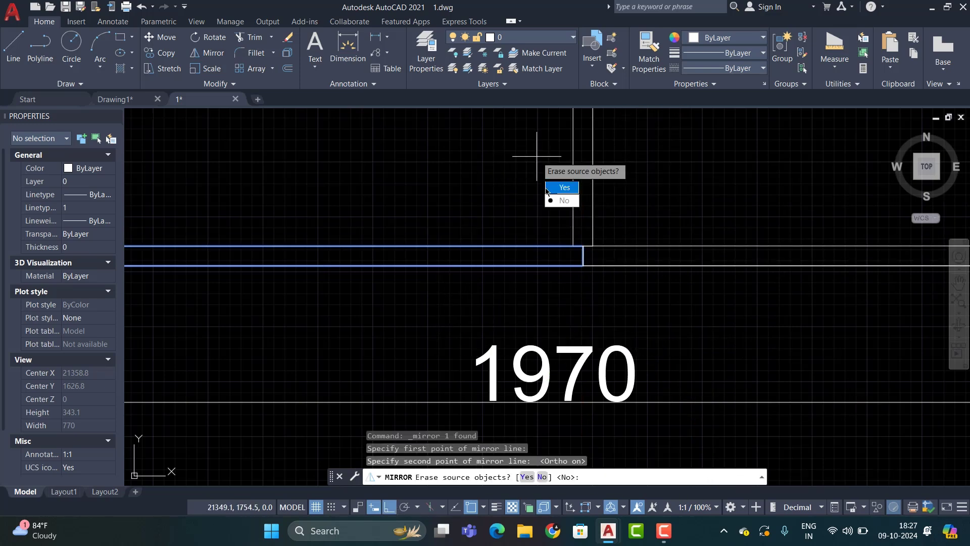
{"action": "key", "text": "Return"}
{"action": "scroll", "coordinate": [477, 262], "scroll_direction": "down", "scroll_amount": 5}
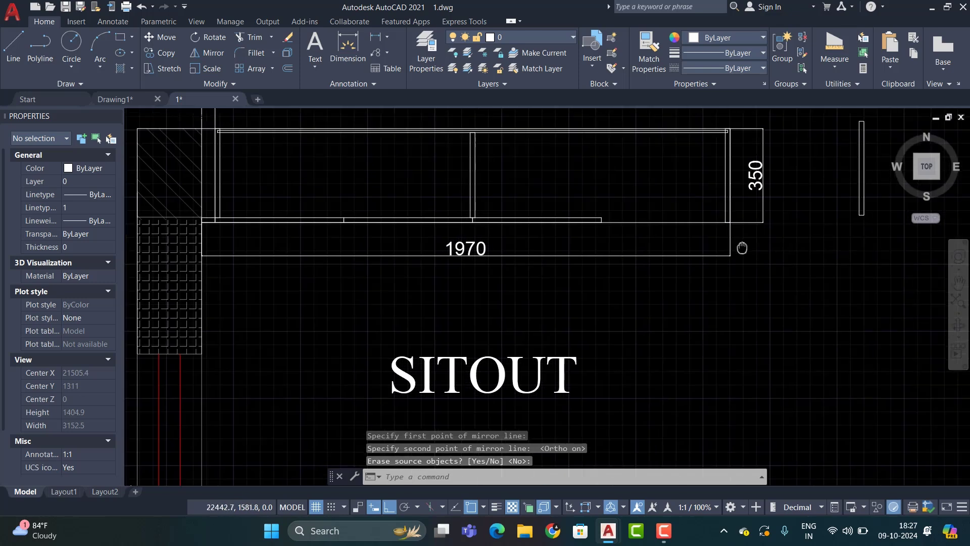
{"action": "scroll", "coordinate": [584, 216], "scroll_direction": "up", "scroll_amount": 4}
{"action": "mouse_move", "coordinate": [584, 217]}
{"action": "middle_mouse_down"}
{"action": "mouse_move", "coordinate": [653, 249]}
{"action": "mouse_move", "coordinate": [509, 248]}
{"action": "middle_mouse_up"}
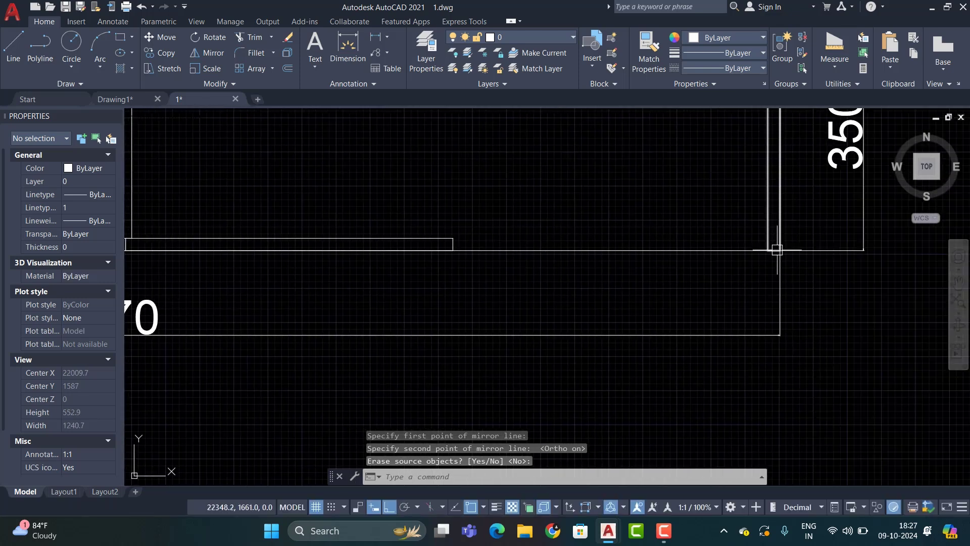
Mirror the left thin strip about a vertical line at its right end, keeping the original.
{"action": "left_click", "coordinate": [444, 246]}
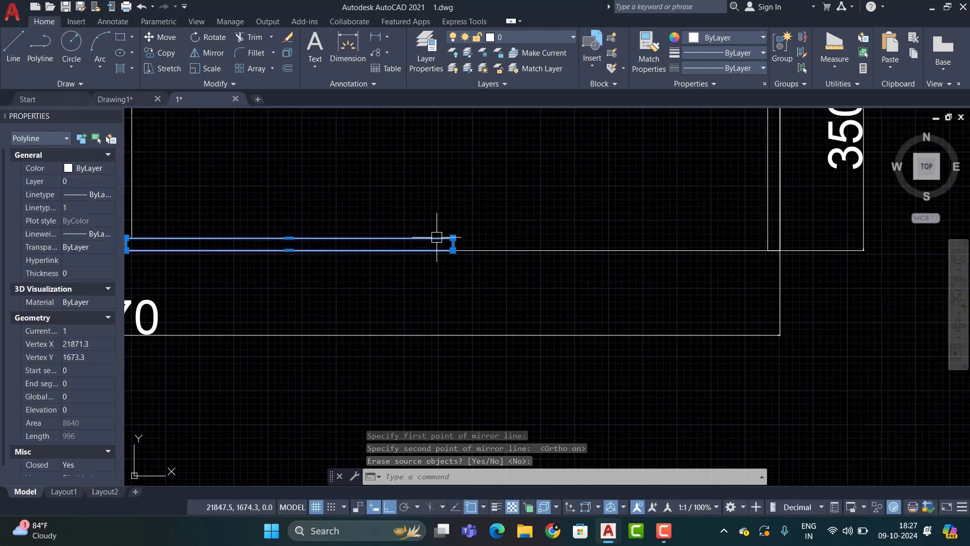
{"action": "left_click", "coordinate": [207, 53]}
{"action": "left_click", "coordinate": [452, 251]}
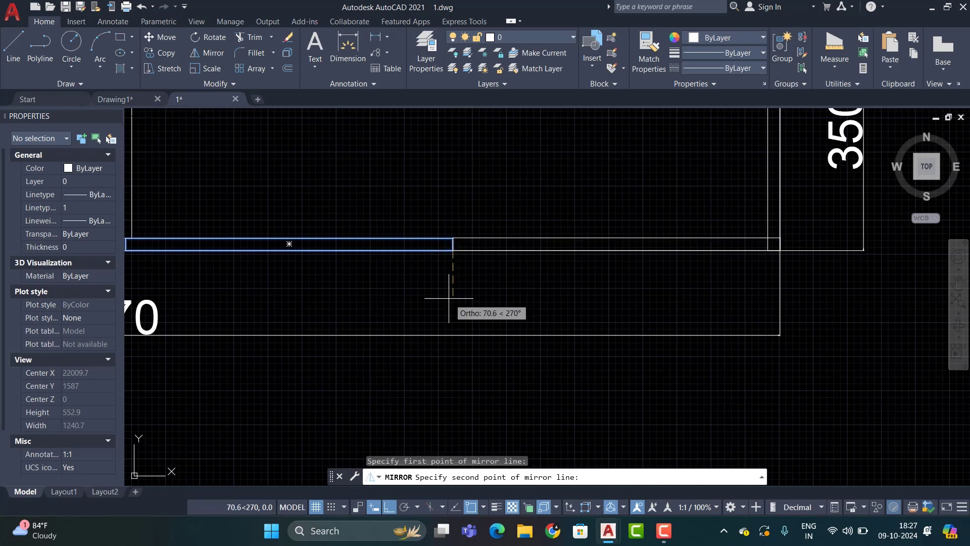
{"action": "left_click", "coordinate": [449, 298]}
{"action": "key", "text": "Return"}
Grab the right-end vertical bar by its midpoint grip, then cancel the adjustment.
{"action": "left_click", "coordinate": [768, 205]}
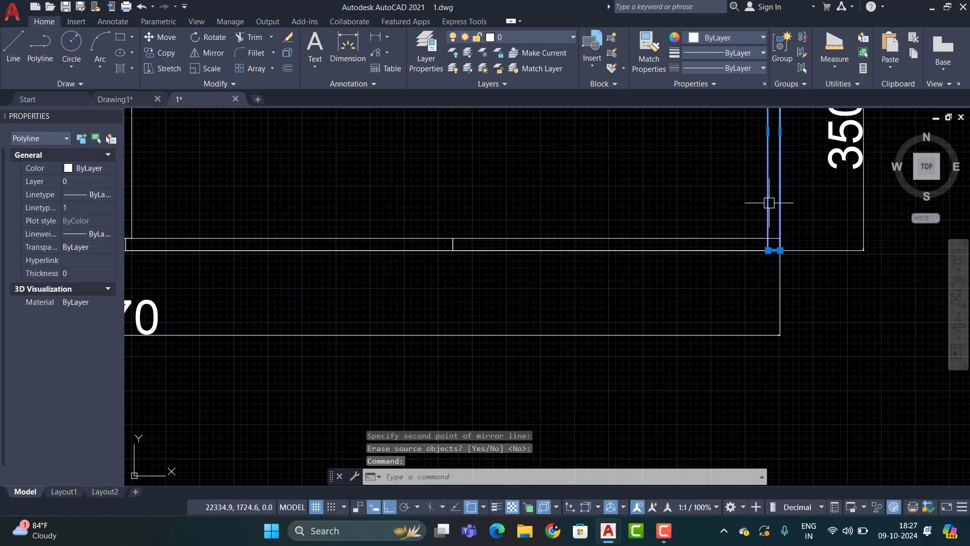
{"action": "scroll", "coordinate": [774, 245], "scroll_direction": "up", "scroll_amount": 4}
{"action": "left_click", "coordinate": [773, 259]}
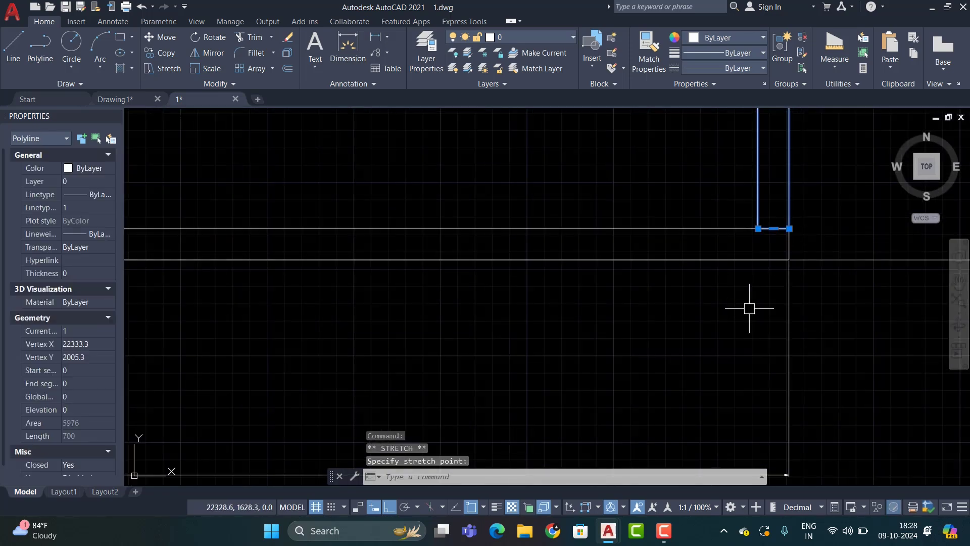
{"action": "key", "text": "Escape"}
{"action": "scroll", "coordinate": [859, 290], "scroll_direction": "down", "scroll_amount": 5}
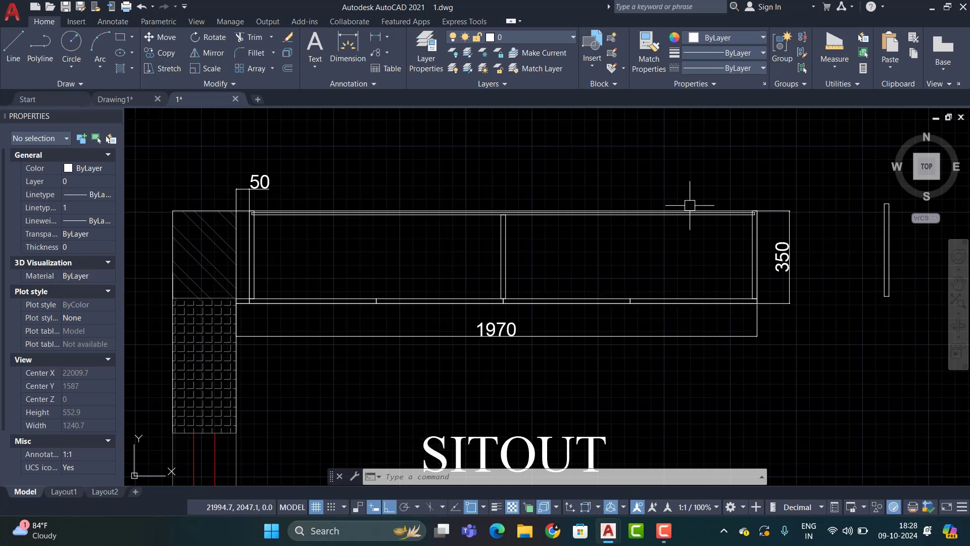
Move the loose vertical bar from its top end to the shelf's left corner.
{"action": "scroll", "coordinate": [747, 263], "scroll_direction": "down", "scroll_amount": 2}
{"action": "scroll", "coordinate": [819, 277], "scroll_direction": "down", "scroll_amount": 1}
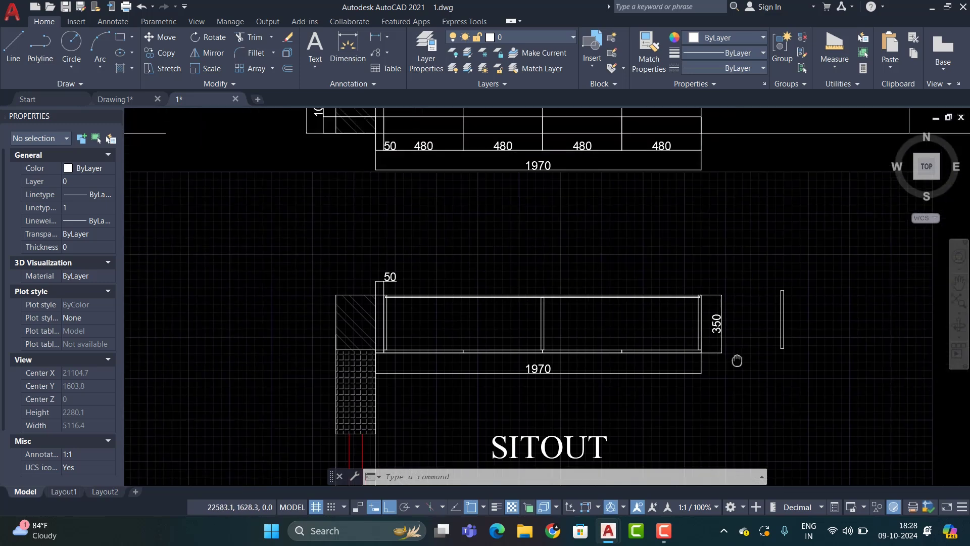
{"action": "scroll", "coordinate": [637, 208], "scroll_direction": "up", "scroll_amount": 1}
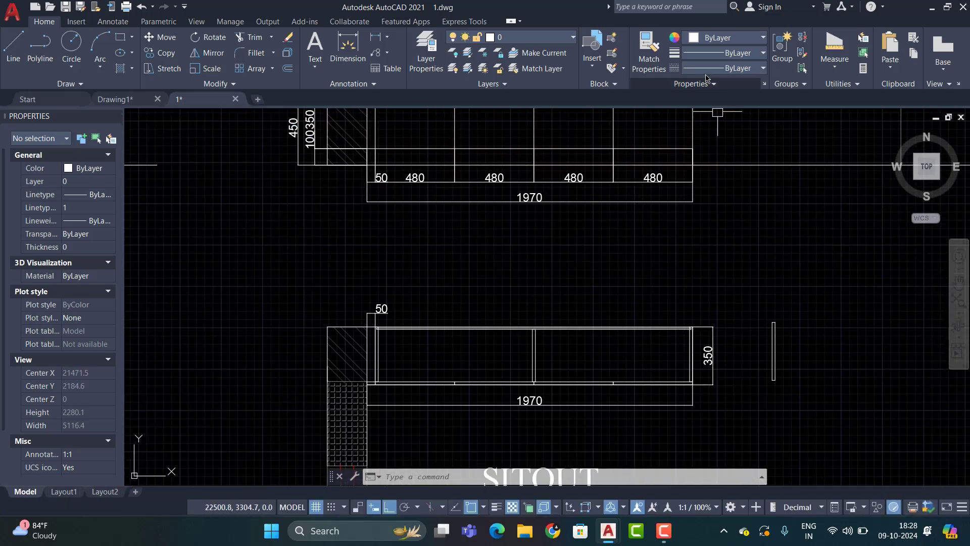
{"action": "scroll", "coordinate": [647, 188], "scroll_direction": "up", "scroll_amount": 4}
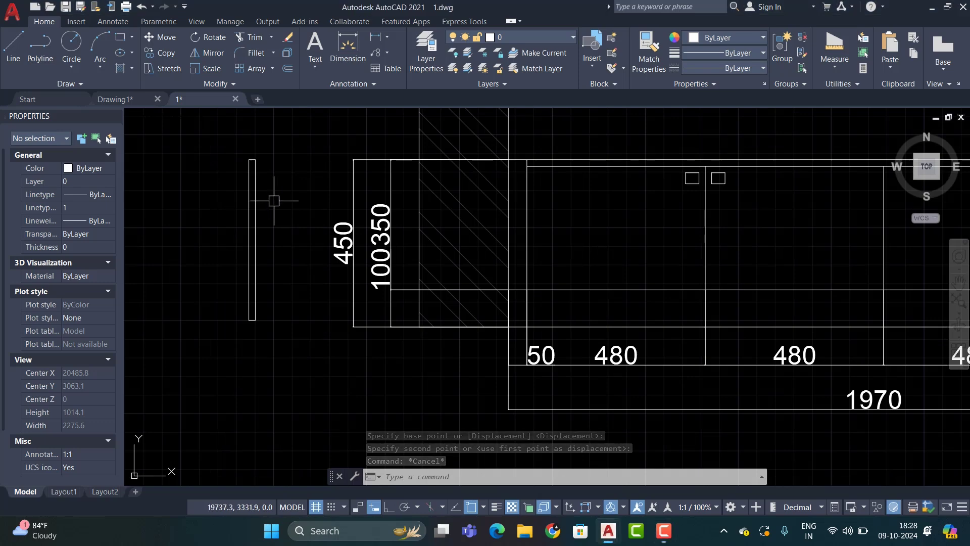
{"action": "left_click", "coordinate": [255, 187]}
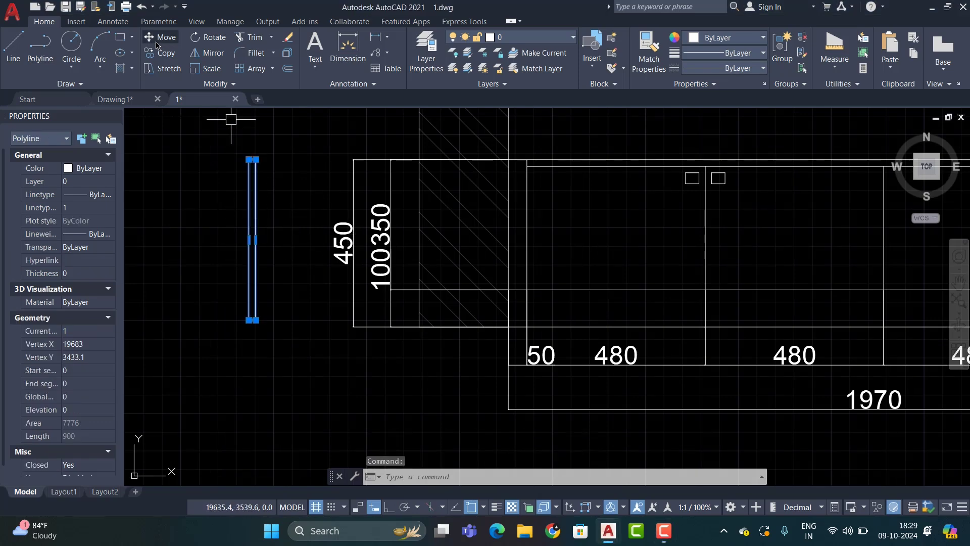
{"action": "left_click", "coordinate": [157, 44]}
{"action": "left_click", "coordinate": [249, 159]}
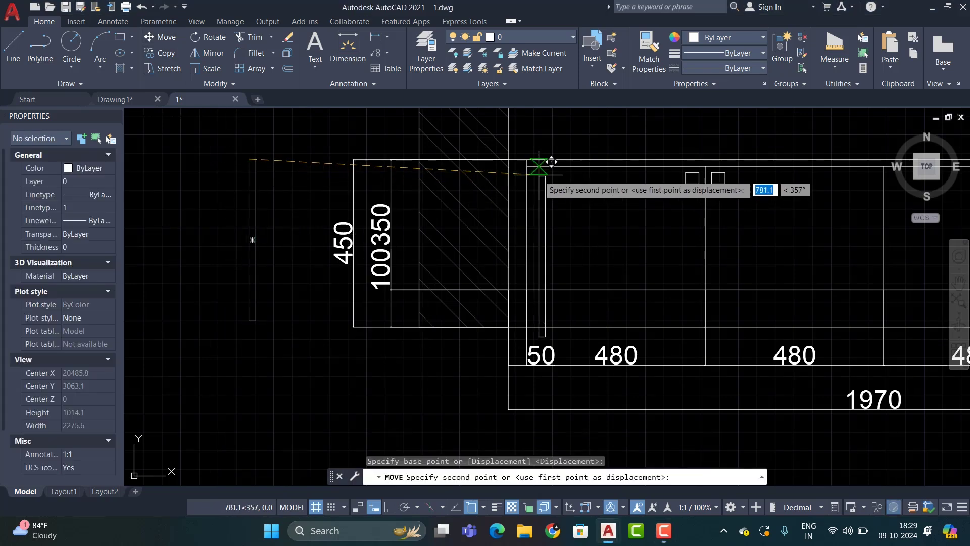
{"action": "scroll", "coordinate": [539, 166], "scroll_direction": "up", "scroll_amount": 2}
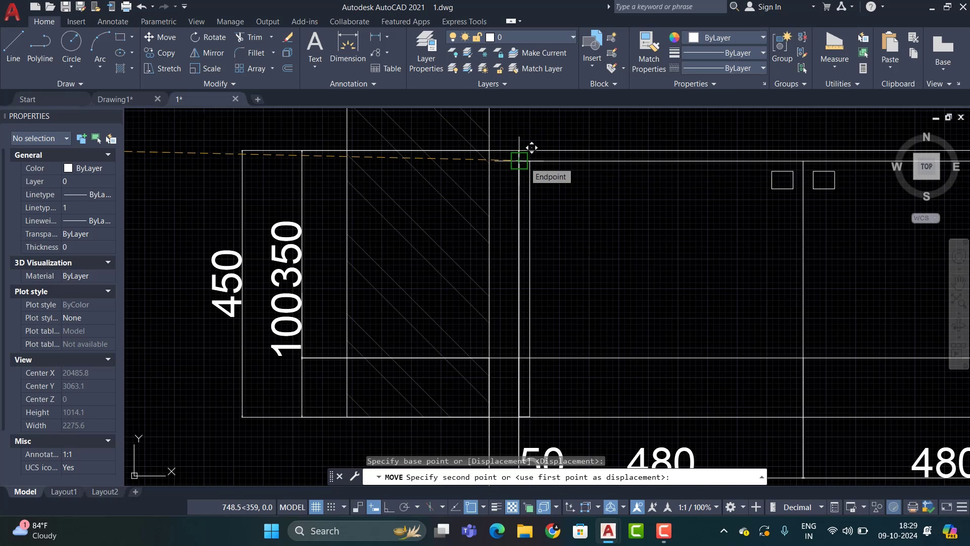
{"action": "left_click", "coordinate": [529, 152]}
{"action": "key", "text": "Escape"}
Recentre on the shelf's left end and select the long horizontal line beneath it.
{"action": "scroll", "coordinate": [649, 255], "scroll_direction": "down", "scroll_amount": 2}
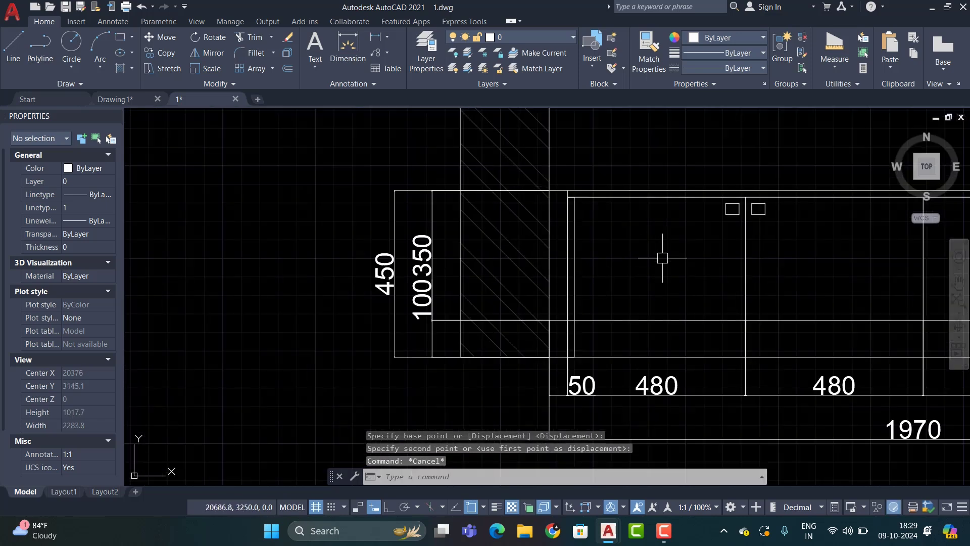
{"action": "middle_click_drag", "start_coordinate": [624, 251], "coordinate": [472, 223]}
{"action": "left_click", "coordinate": [485, 291]}
Shorten the horizontal line's left end so the left gap measures 18.
{"action": "scroll", "coordinate": [382, 316], "scroll_direction": "down", "scroll_amount": 2}
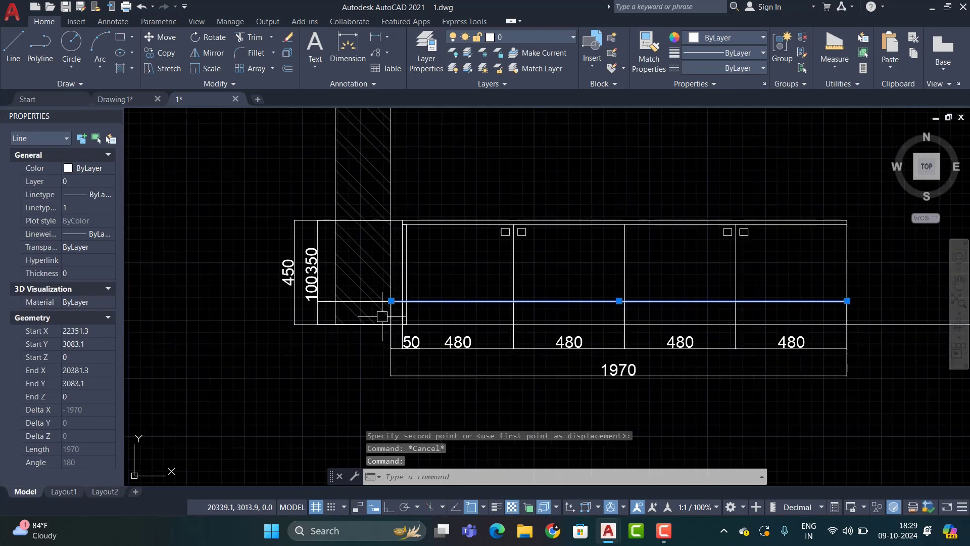
{"action": "scroll", "coordinate": [407, 303], "scroll_direction": "up", "scroll_amount": 4}
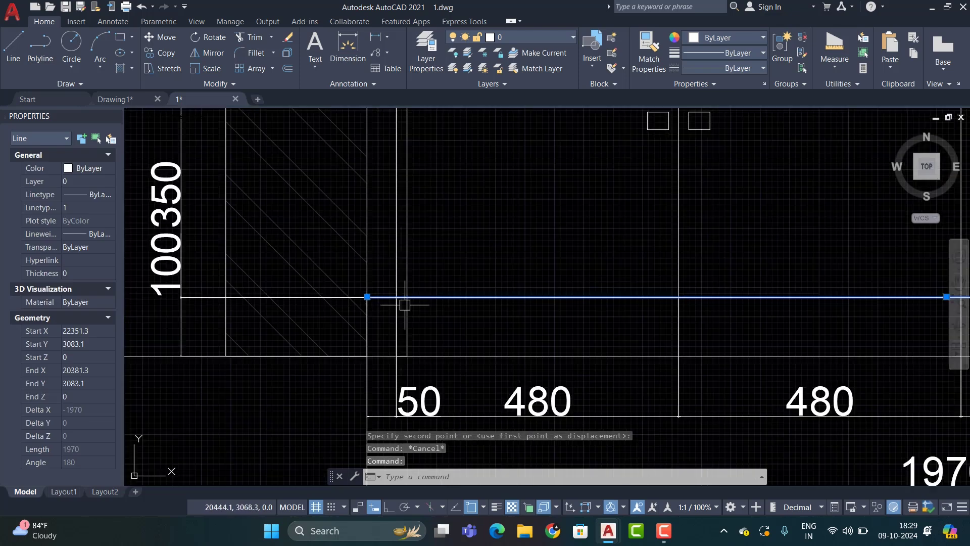
{"action": "left_click", "coordinate": [367, 296]}
{"action": "left_click", "coordinate": [441, 301]}
{"action": "key", "text": "Escape"}
Copy the vertical bar from the shelf's left end to its right end.
{"action": "scroll", "coordinate": [439, 290], "scroll_direction": "down", "scroll_amount": 5}
{"action": "scroll", "coordinate": [413, 254], "scroll_direction": "up", "scroll_amount": 1}
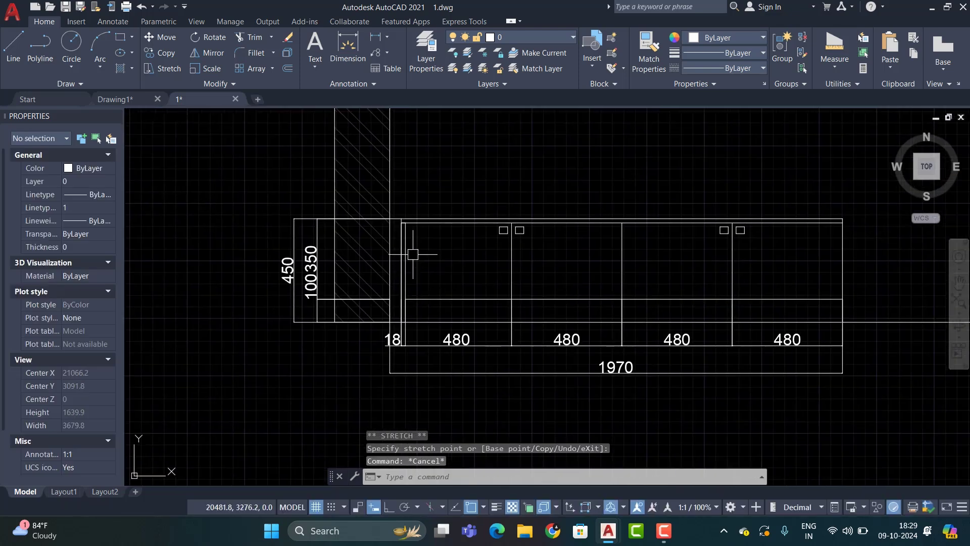
{"action": "left_click", "coordinate": [405, 254]}
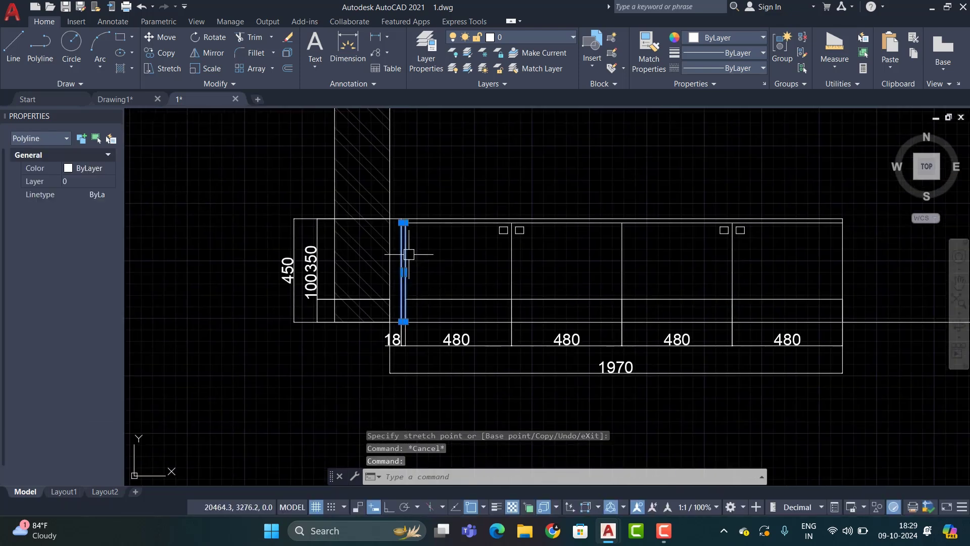
{"action": "left_click", "coordinate": [167, 53]}
{"action": "scroll", "coordinate": [407, 225], "scroll_direction": "up", "scroll_amount": 3}
{"action": "left_click", "coordinate": [408, 218]}
{"action": "scroll", "coordinate": [378, 241], "scroll_direction": "down", "scroll_amount": 3}
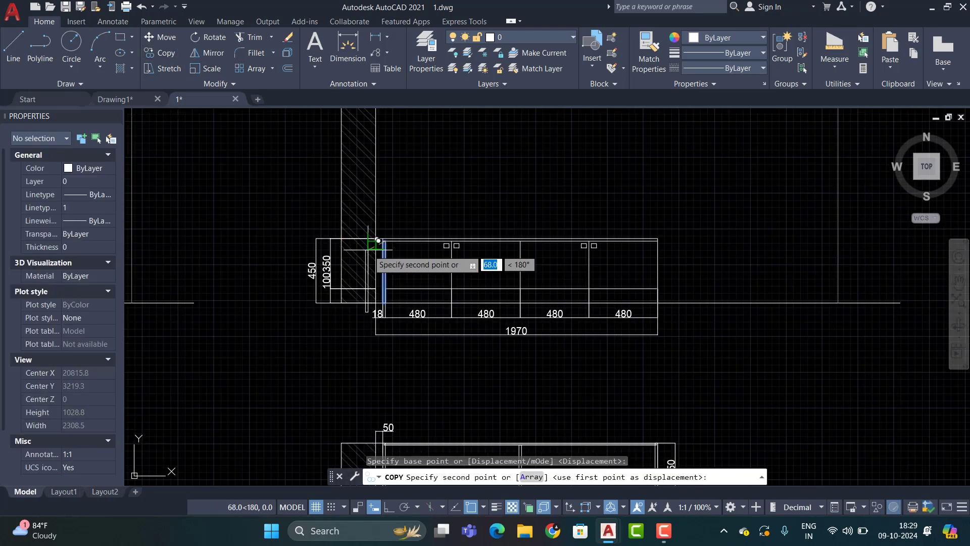
{"action": "scroll", "coordinate": [675, 245], "scroll_direction": "up", "scroll_amount": 2}
{"action": "scroll", "coordinate": [641, 225], "scroll_direction": "up", "scroll_amount": 2}
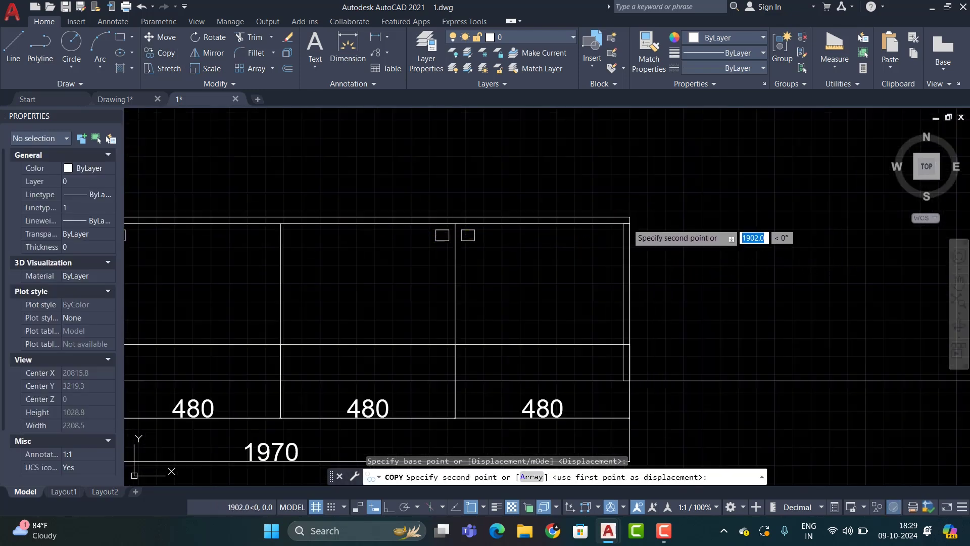
{"action": "left_click", "coordinate": [623, 224]}
{"action": "key", "text": "Escape"}
Adjust the shelf's horizontal line and shorten the vertical line to meet it.
{"action": "left_click", "coordinate": [600, 342]}
{"action": "scroll", "coordinate": [606, 333], "scroll_direction": "up", "scroll_amount": 3}
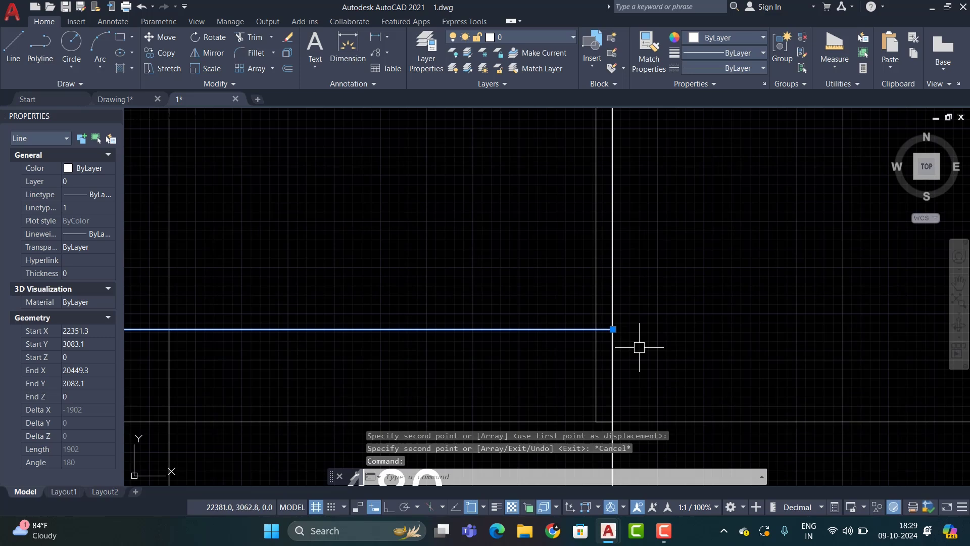
{"action": "left_click", "coordinate": [613, 329]}
{"action": "scroll", "coordinate": [610, 330], "scroll_direction": "down", "scroll_amount": 4}
{"action": "key", "text": "Escape"}
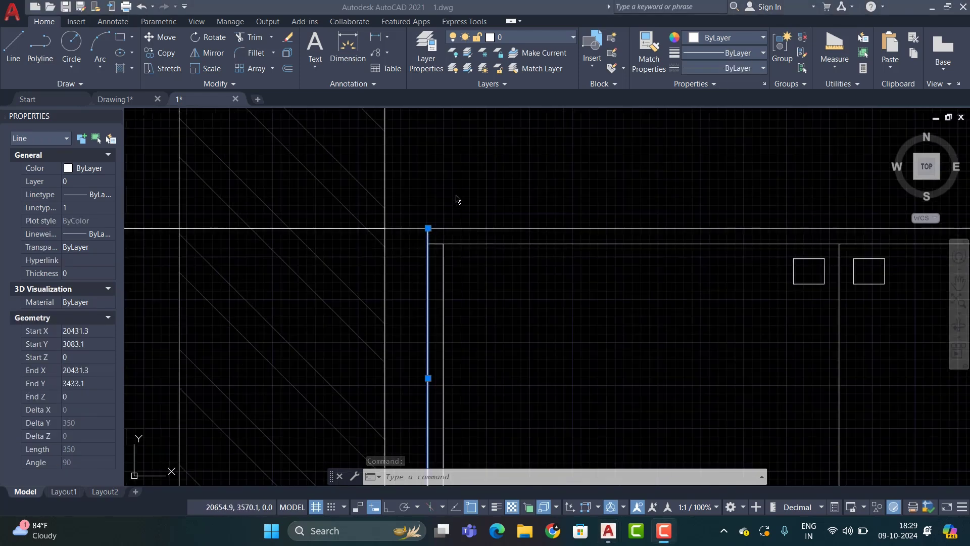
{"action": "left_click", "coordinate": [428, 228]}
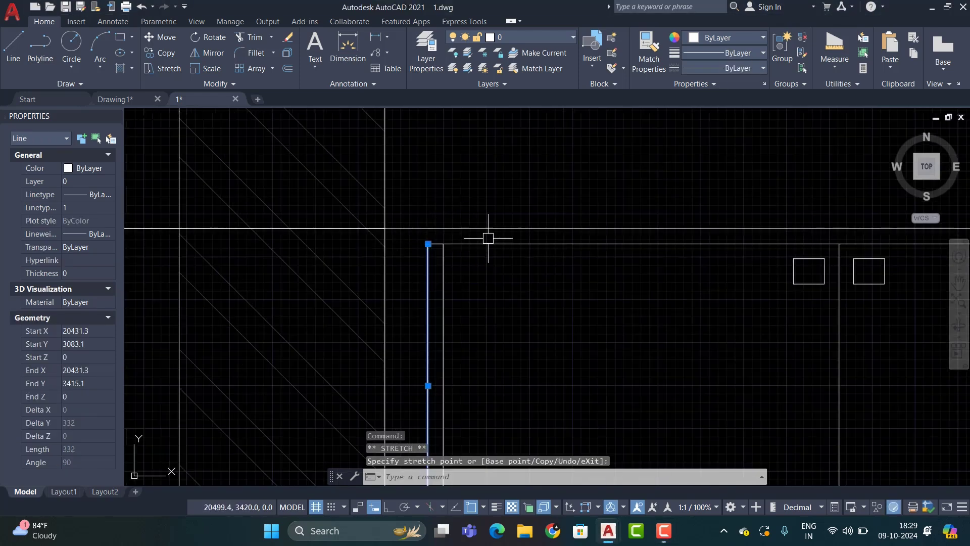
{"action": "key", "text": "Escape"}
Abandon an attempted extend and start a hatch inside the thin upright bar at the wall end.
{"action": "scroll", "coordinate": [362, 254], "scroll_direction": "down", "scroll_amount": 3}
{"action": "scroll", "coordinate": [482, 281], "scroll_direction": "up", "scroll_amount": 3}
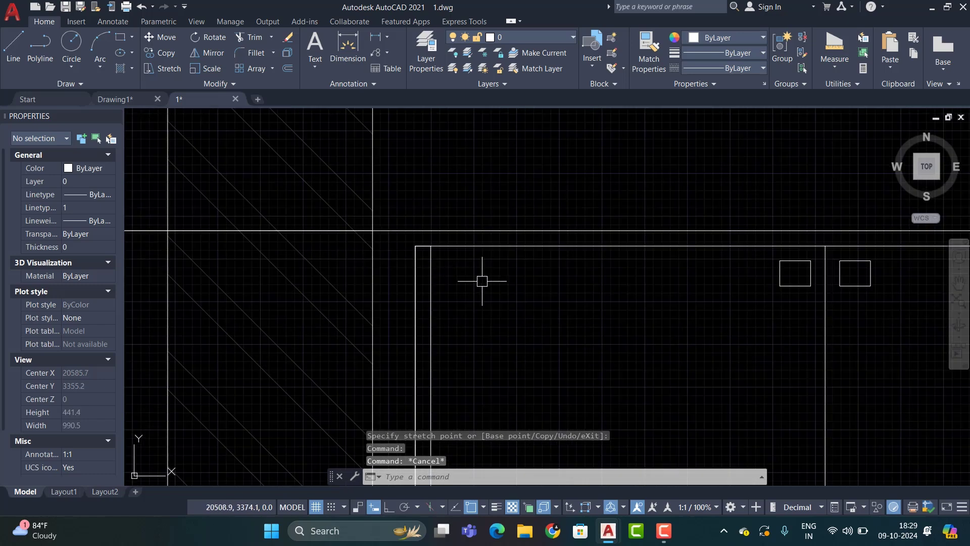
{"action": "type", "text": "E"}
{"action": "key", "text": "Return"}
{"action": "scroll", "coordinate": [405, 280], "scroll_direction": "down", "scroll_amount": 3}
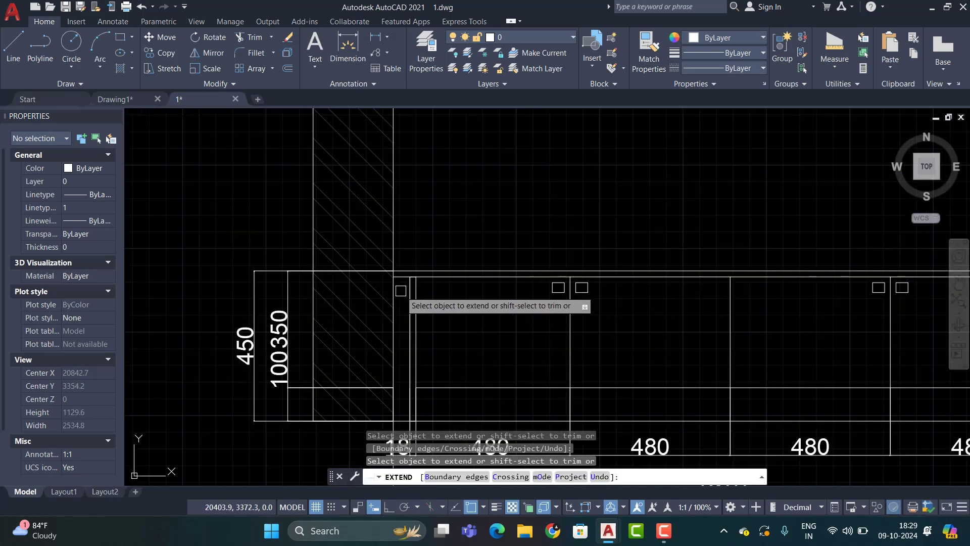
{"action": "scroll", "coordinate": [283, 262], "scroll_direction": "down", "scroll_amount": 1}
{"action": "key", "text": "Escape"}
{"action": "middle_click_drag", "start_coordinate": [450, 322], "coordinate": [432, 288]}
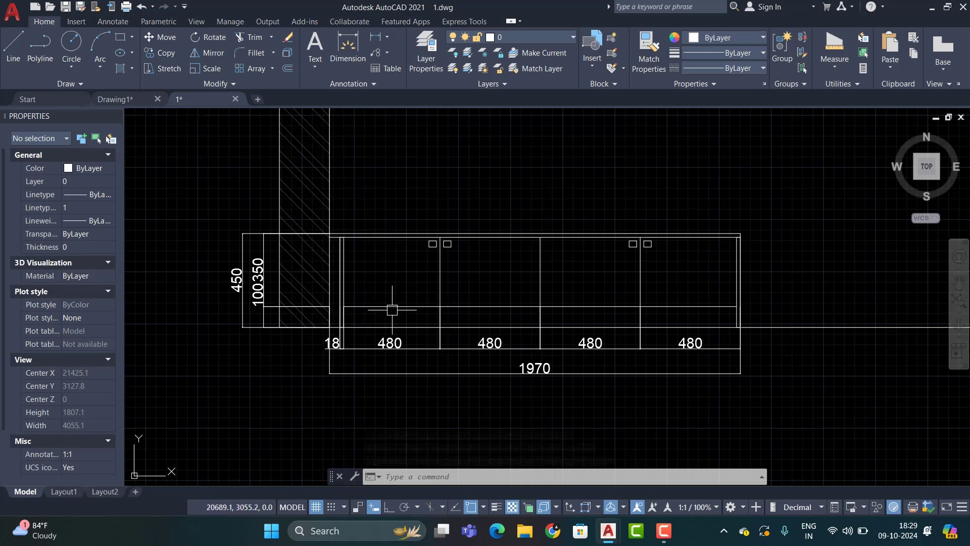
{"action": "type", "text": "h"}
{"action": "key", "text": "Return"}
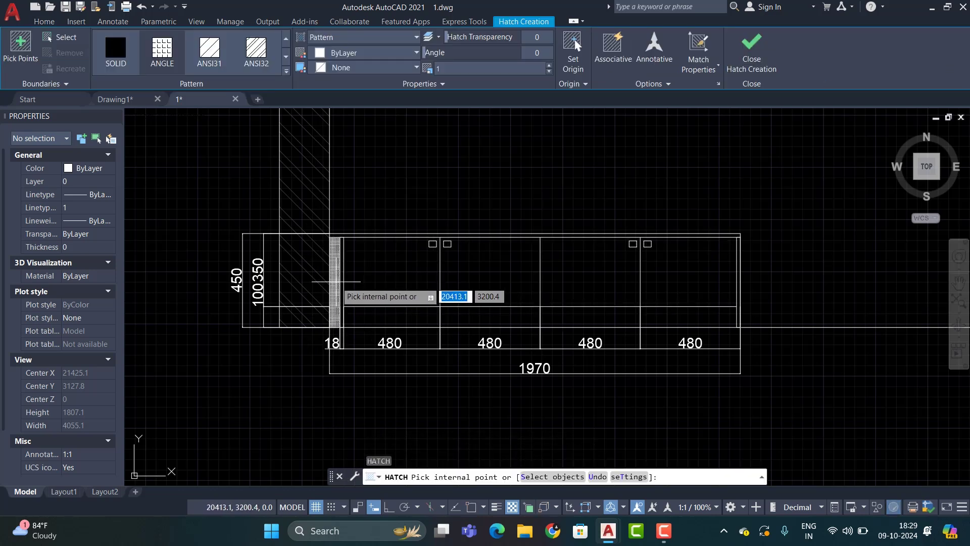
Hatch the left 18-wide strip, then hatch the long bottom strip separately.
{"action": "left_click", "coordinate": [334, 280]}
{"action": "key", "text": "Escape"}
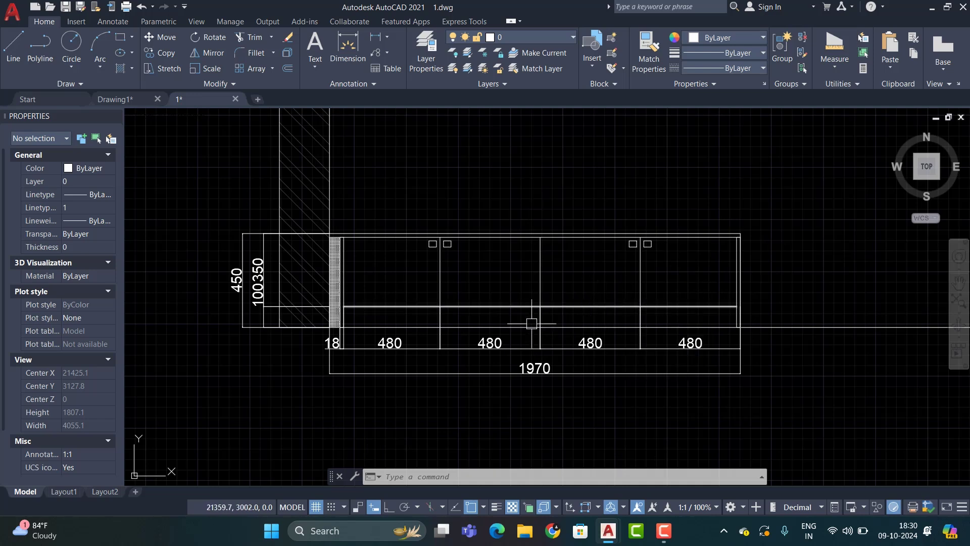
{"action": "type", "text": "h"}
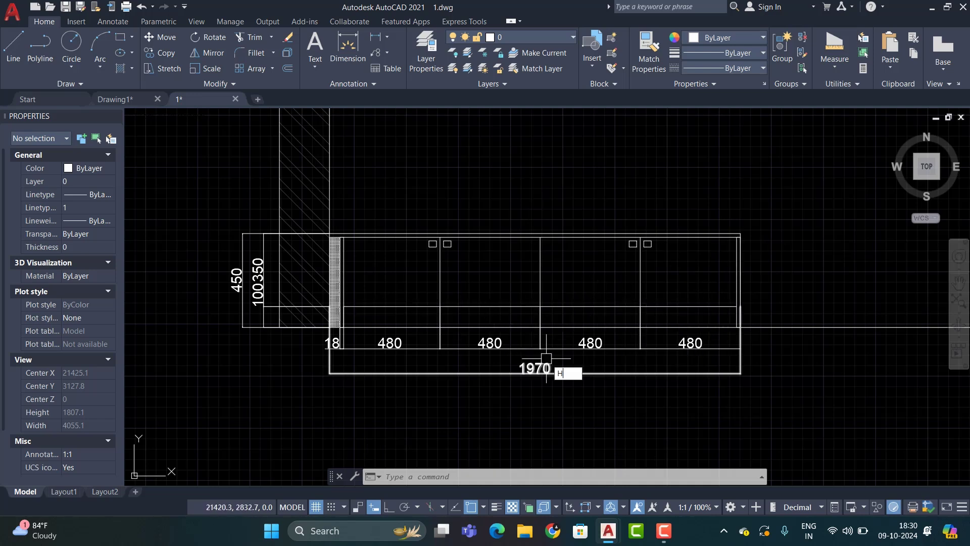
{"action": "key", "text": "Return"}
{"action": "left_click", "coordinate": [429, 317]}
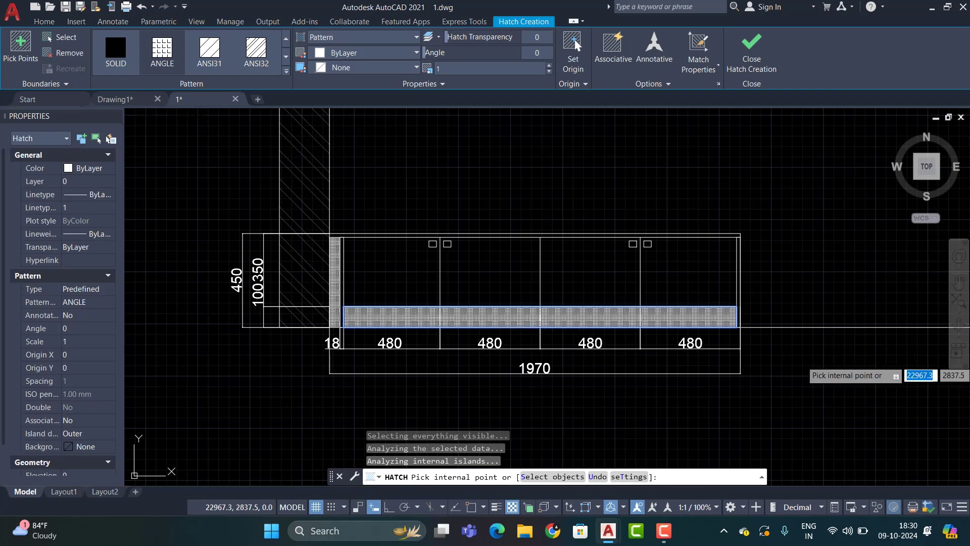
{"action": "key", "text": "Escape"}
{"action": "scroll", "coordinate": [642, 317], "scroll_direction": "up", "scroll_amount": 4}
{"action": "scroll", "coordinate": [642, 317], "scroll_direction": "down", "scroll_amount": 2}
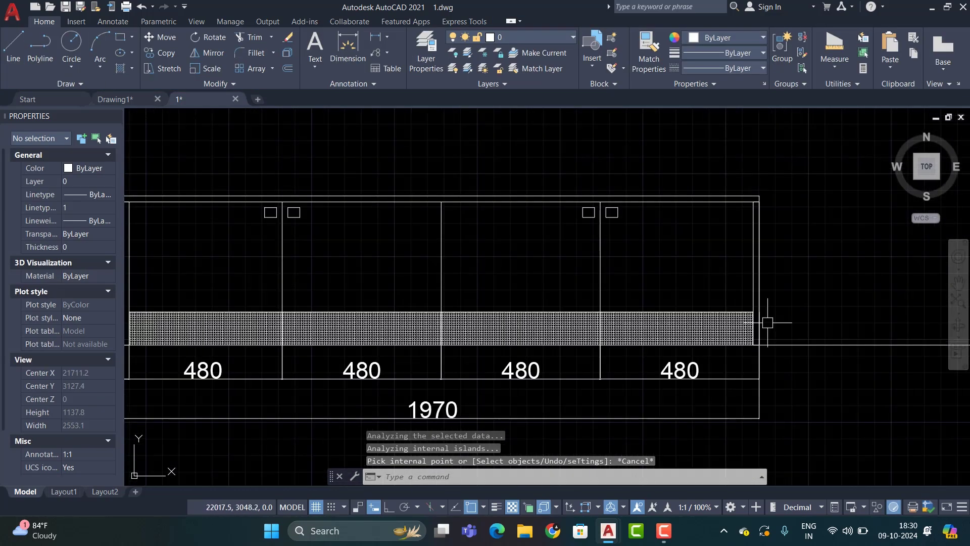
{"action": "scroll", "coordinate": [859, 338], "scroll_direction": "down", "scroll_amount": 2}
Offset the strip edge line by 18.
{"action": "type", "text": "o"}
{"action": "key", "text": "Return"}
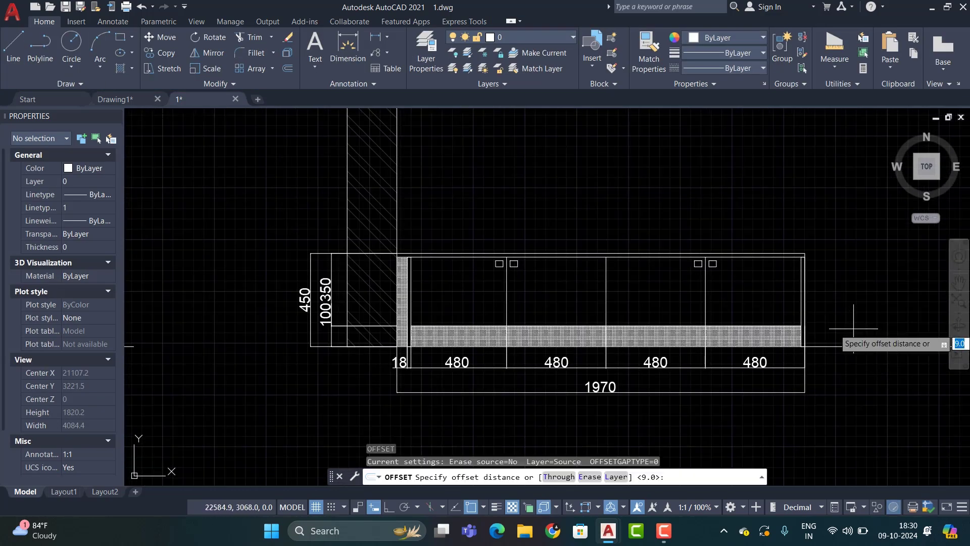
{"action": "type", "text": "8"}
{"action": "key", "text": "Return"}
{"action": "scroll", "coordinate": [758, 318], "scroll_direction": "up", "scroll_amount": 4}
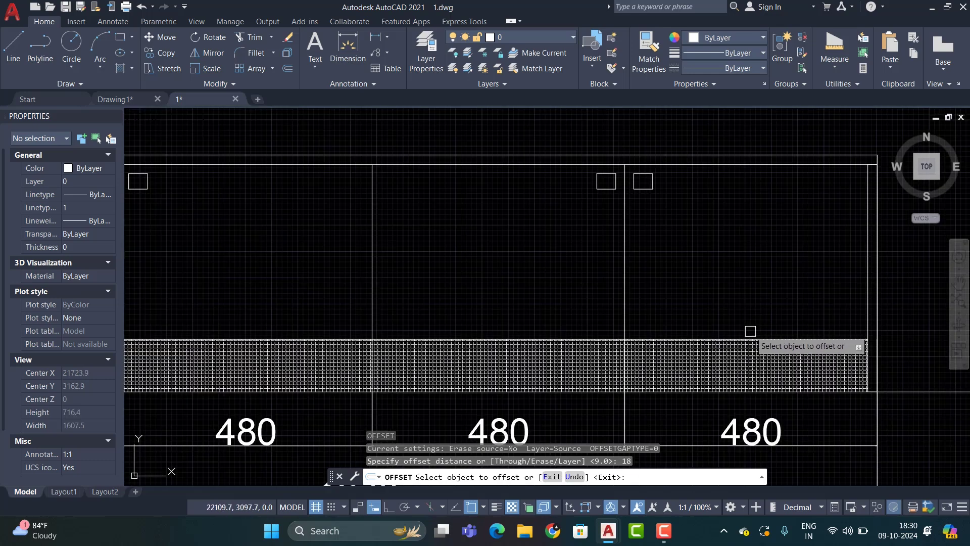
{"action": "left_click", "coordinate": [750, 338]}
{"action": "left_click", "coordinate": [758, 321]}
{"action": "scroll", "coordinate": [769, 329], "scroll_direction": "down", "scroll_amount": 4}
{"action": "scroll", "coordinate": [730, 317], "scroll_direction": "up", "scroll_amount": 2}
{"action": "key", "text": "Escape"}
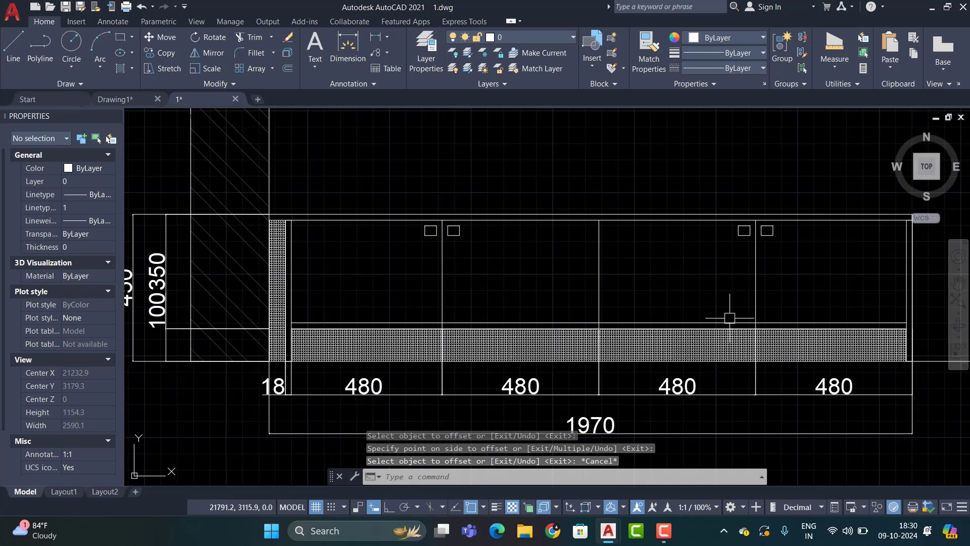
Erase the three upper divider lines above the hatched strip.
{"action": "type", "text": "tr"}
{"action": "key", "text": "Return"}
{"action": "scroll", "coordinate": [758, 323], "scroll_direction": "up", "scroll_amount": 5}
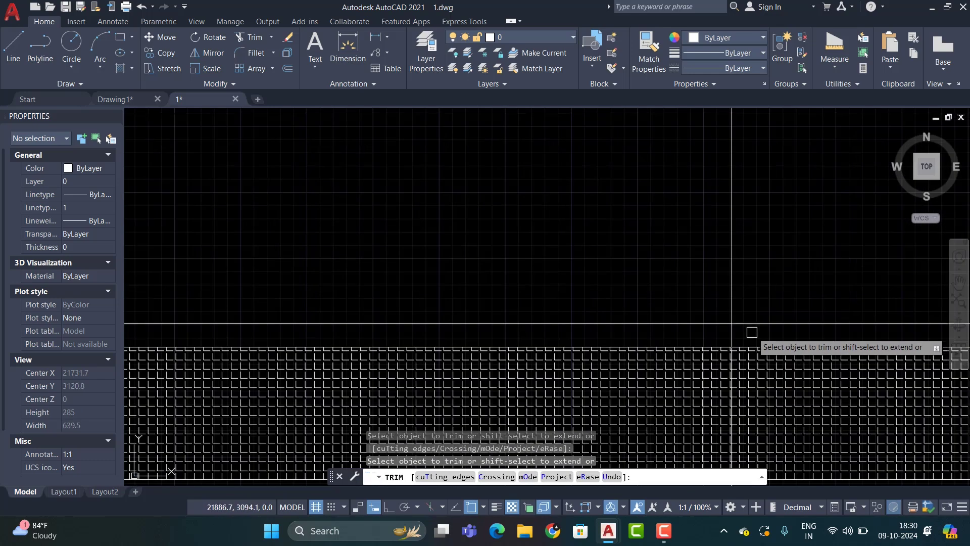
{"action": "left_click", "coordinate": [762, 251]}
{"action": "left_click", "coordinate": [724, 265]}
{"action": "key", "text": "Delete"}
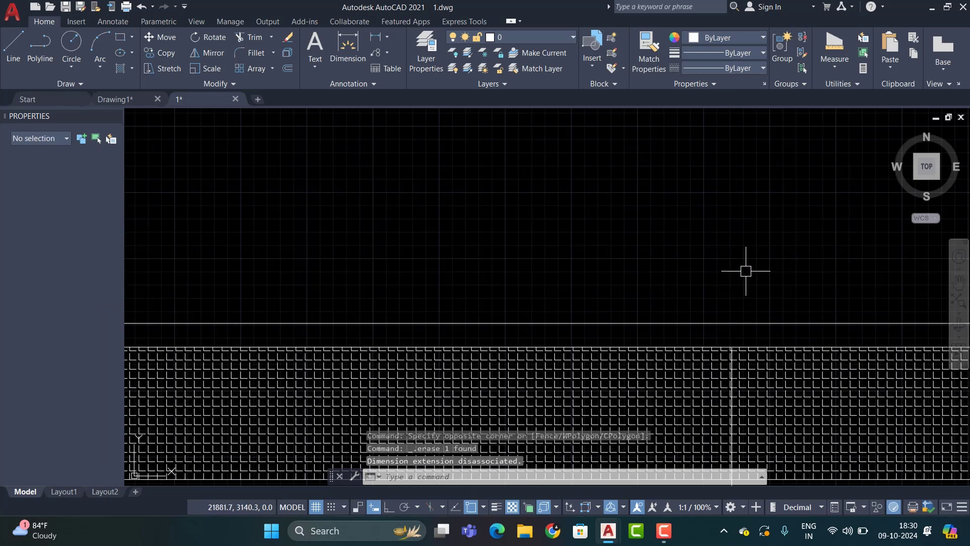
{"action": "scroll", "coordinate": [748, 271], "scroll_direction": "down", "scroll_amount": 4}
{"action": "left_click", "coordinate": [618, 243]}
{"action": "left_click", "coordinate": [586, 234]}
{"action": "key", "text": "Delete"}
{"action": "left_click", "coordinate": [462, 230]}
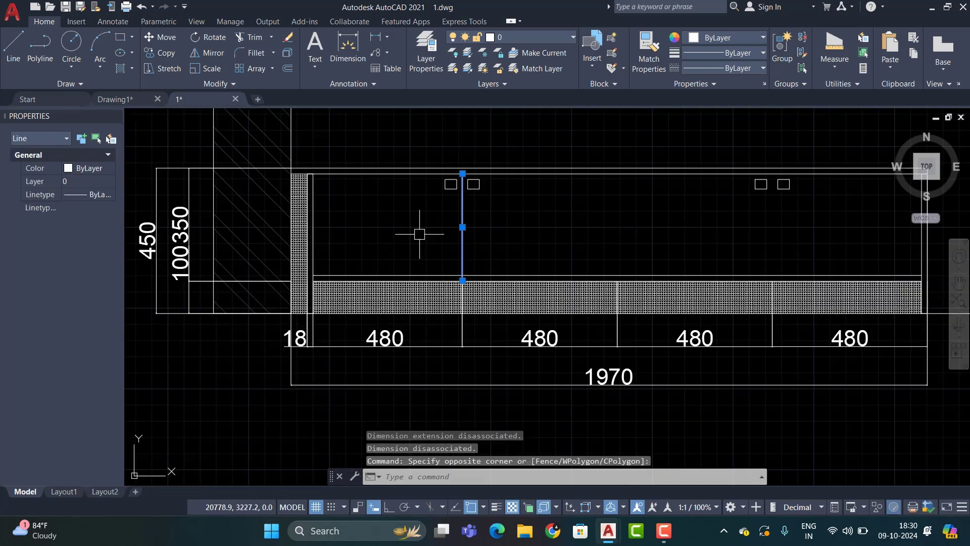
{"action": "key", "text": "Delete"}
Erase the small squares on the left and right of the upper area.
{"action": "left_click", "coordinate": [511, 206]}
{"action": "left_click", "coordinate": [445, 188]}
{"action": "key", "text": "Delete"}
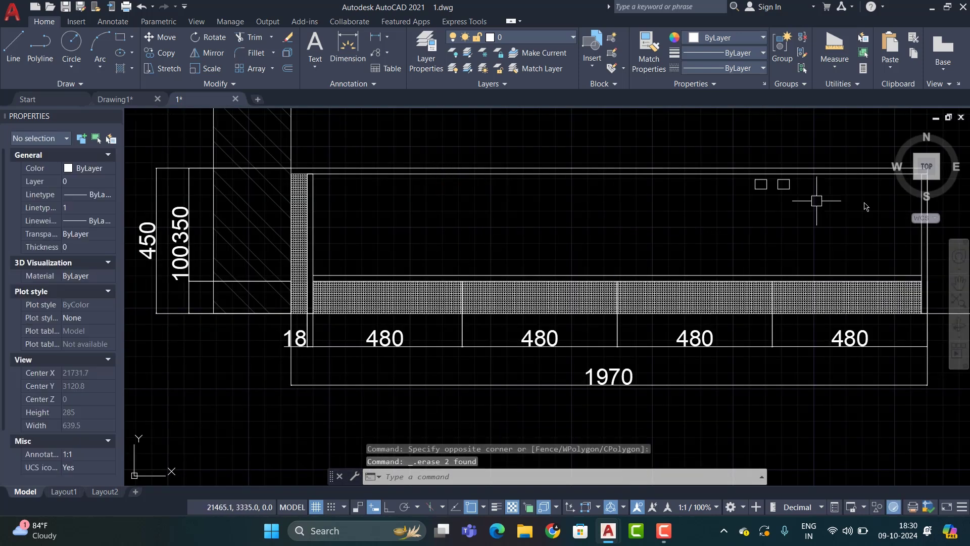
{"action": "left_click", "coordinate": [823, 201]}
{"action": "left_click", "coordinate": [712, 179]}
{"action": "key", "text": "Delete"}
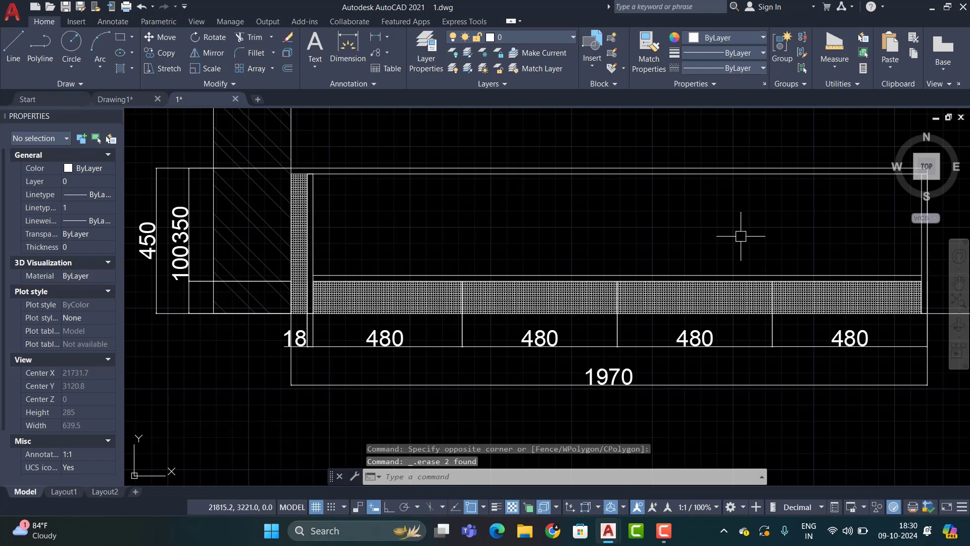
{"action": "middle_click_drag", "start_coordinate": [741, 236], "coordinate": [692, 236]}
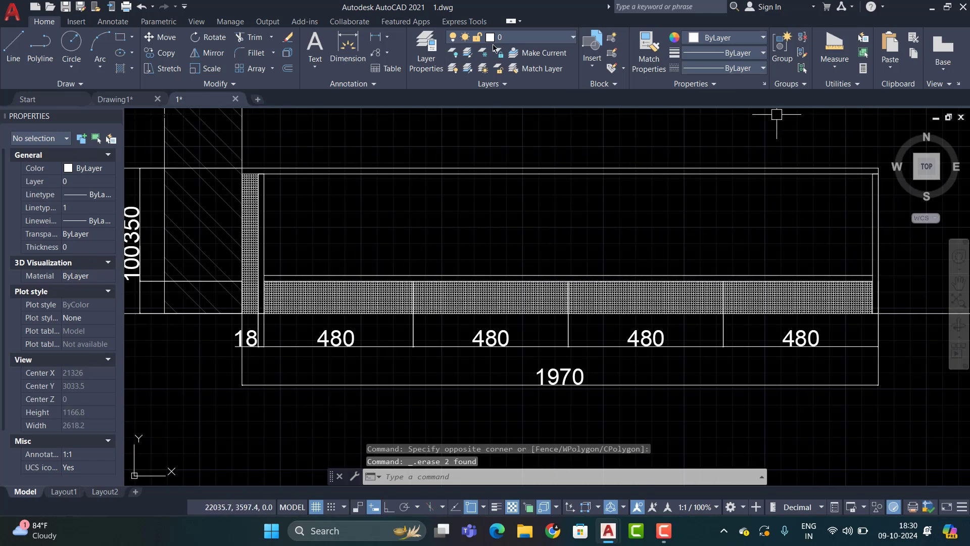
Add a vertical 18 dimension at the hatched strip's right end.
{"action": "left_click", "coordinate": [386, 40]}
{"action": "scroll", "coordinate": [859, 283], "scroll_direction": "up", "scroll_amount": 5}
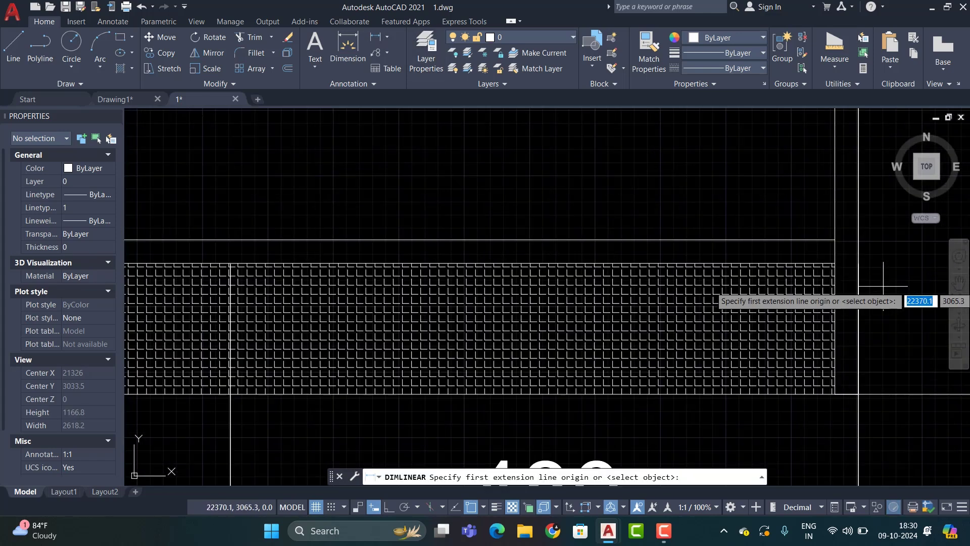
{"action": "left_click", "coordinate": [834, 239]}
{"action": "scroll", "coordinate": [829, 263], "scroll_direction": "down", "scroll_amount": 6}
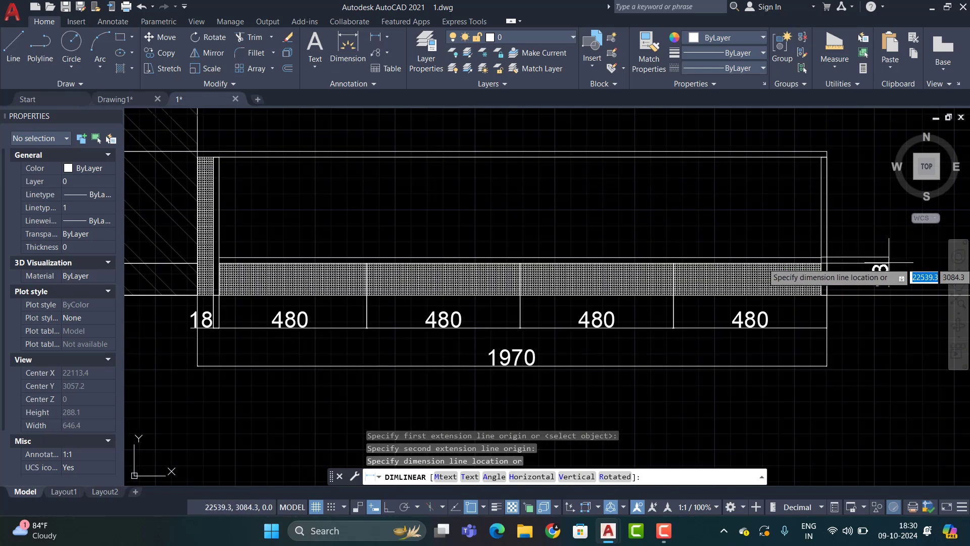
{"action": "scroll", "coordinate": [866, 259], "scroll_direction": "up", "scroll_amount": 4}
{"action": "left_click", "coordinate": [861, 261]}
{"action": "scroll", "coordinate": [815, 294], "scroll_direction": "down", "scroll_amount": 2}
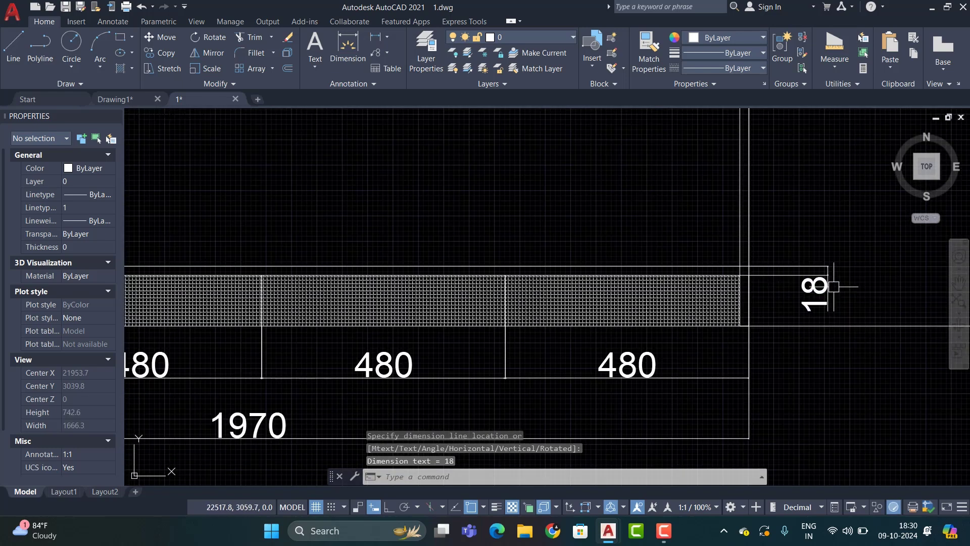
{"action": "scroll", "coordinate": [846, 292], "scroll_direction": "down", "scroll_amount": 2}
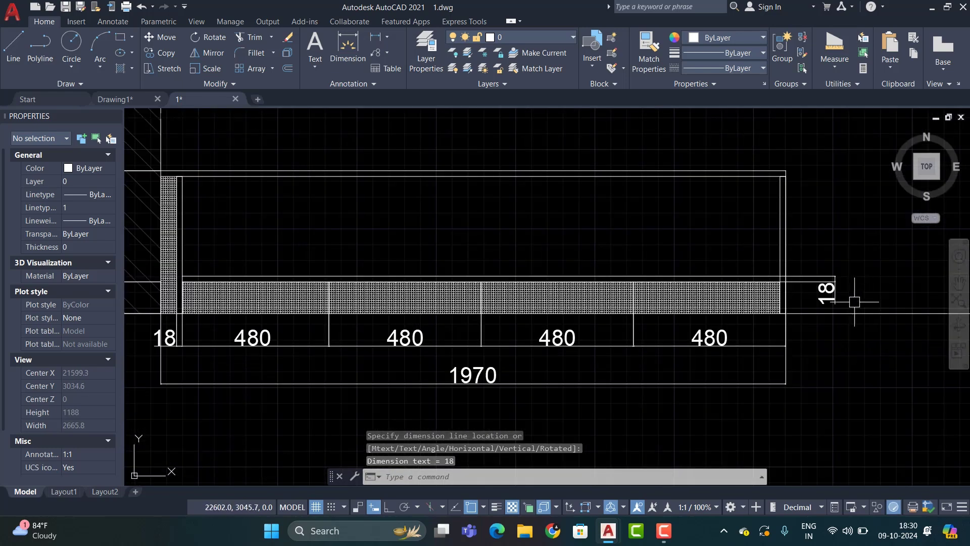
{"action": "middle_click_drag", "start_coordinate": [805, 293], "coordinate": [804, 301]}
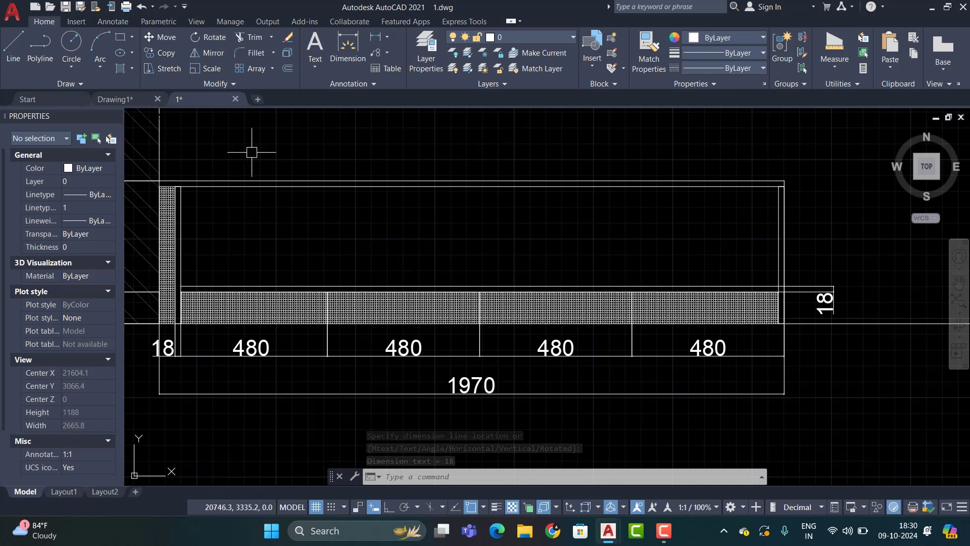
Draw a short vertical line on the lower sitout ledge plan.
{"action": "left_click", "coordinate": [13, 46]}
{"action": "left_click", "coordinate": [198, 186]}
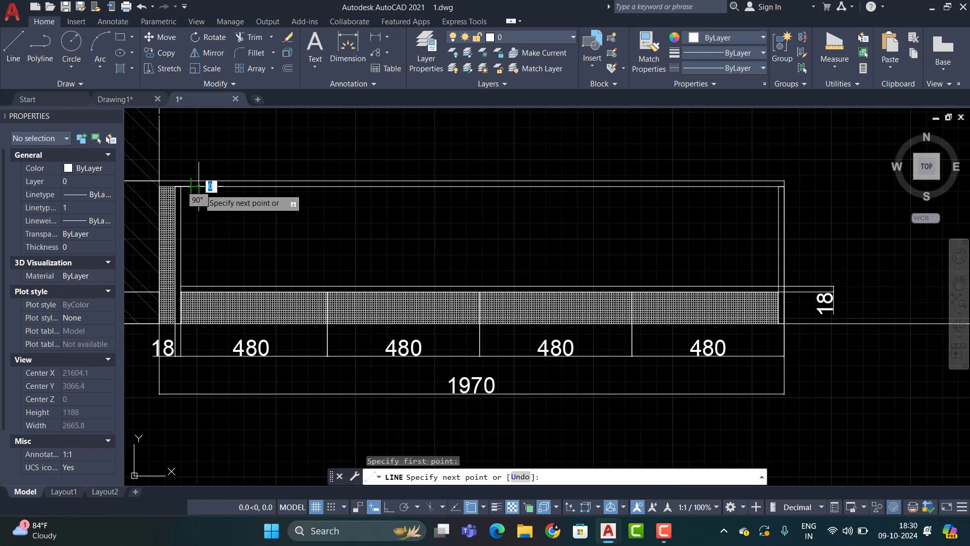
{"action": "left_click", "coordinate": [198, 286]}
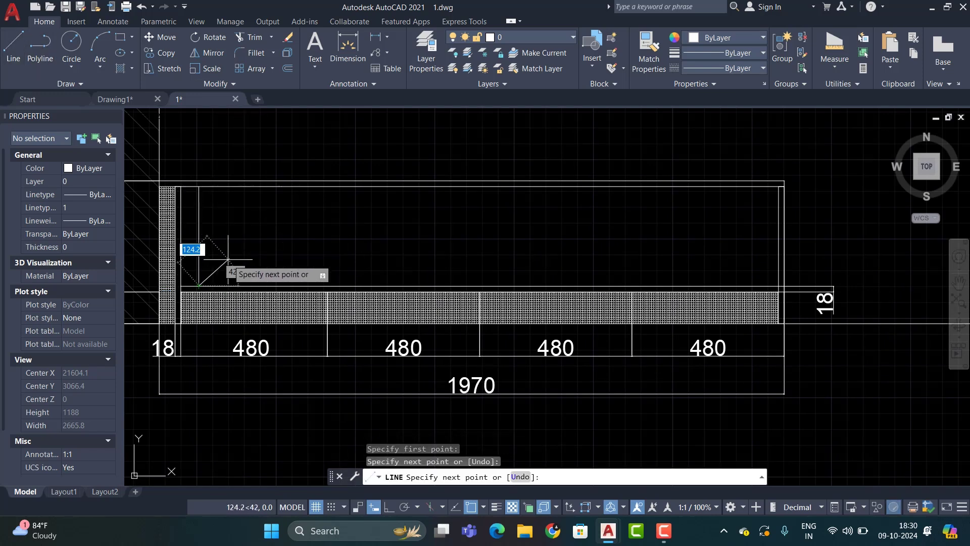
{"action": "key", "text": "Escape"}
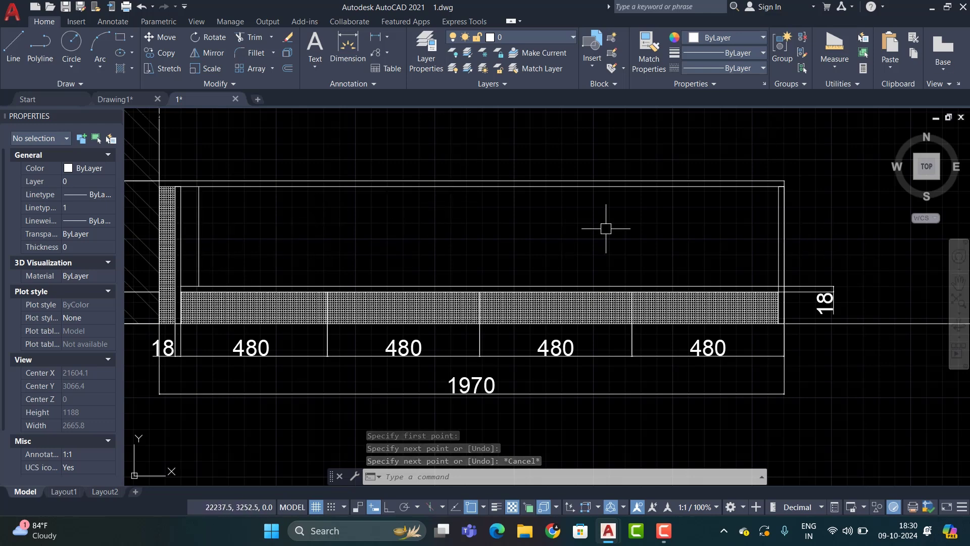
{"action": "scroll", "coordinate": [516, 167], "scroll_direction": "down", "scroll_amount": 3}
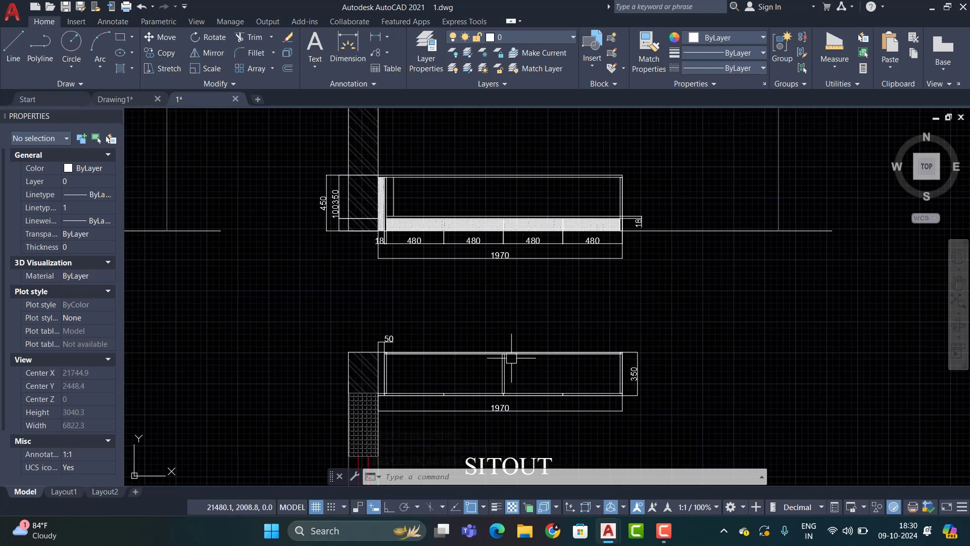
{"action": "scroll", "coordinate": [506, 376], "scroll_direction": "up", "scroll_amount": 4}
{"action": "left_click", "coordinate": [505, 376]}
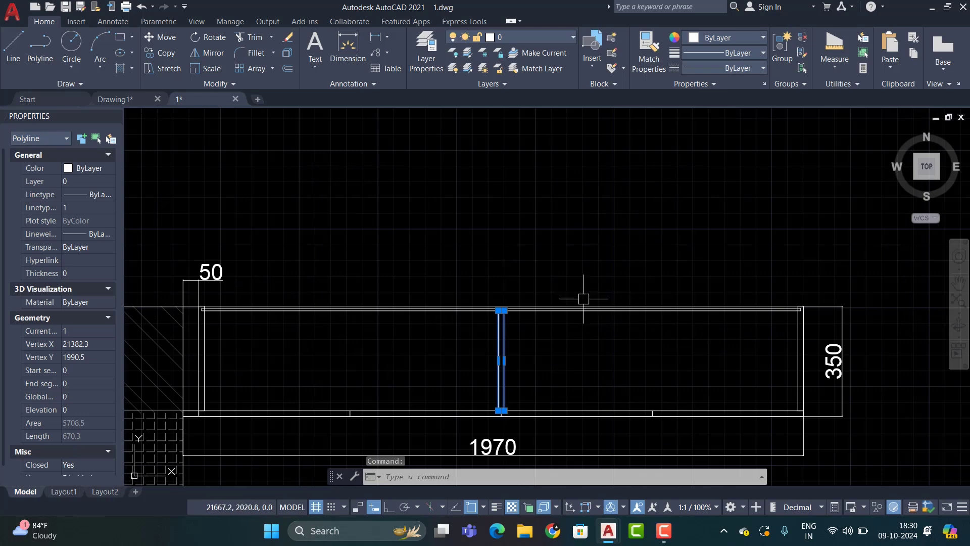
{"action": "left_click", "coordinate": [174, 55]}
{"action": "scroll", "coordinate": [505, 293], "scroll_direction": "up", "scroll_amount": 5}
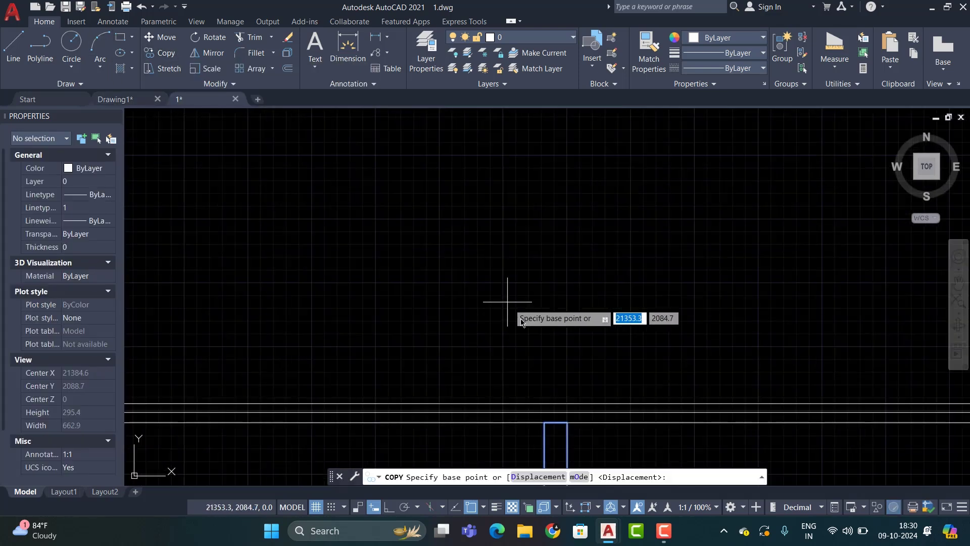
{"action": "left_click", "coordinate": [557, 418]}
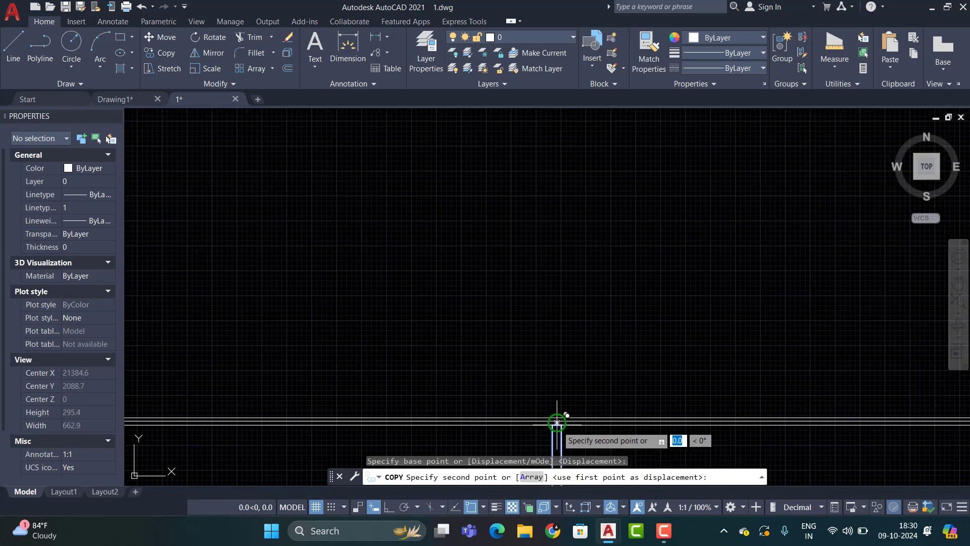
{"action": "scroll", "coordinate": [566, 228], "scroll_direction": "down", "scroll_amount": 5}
{"action": "scroll", "coordinate": [561, 232], "scroll_direction": "up", "scroll_amount": 4}
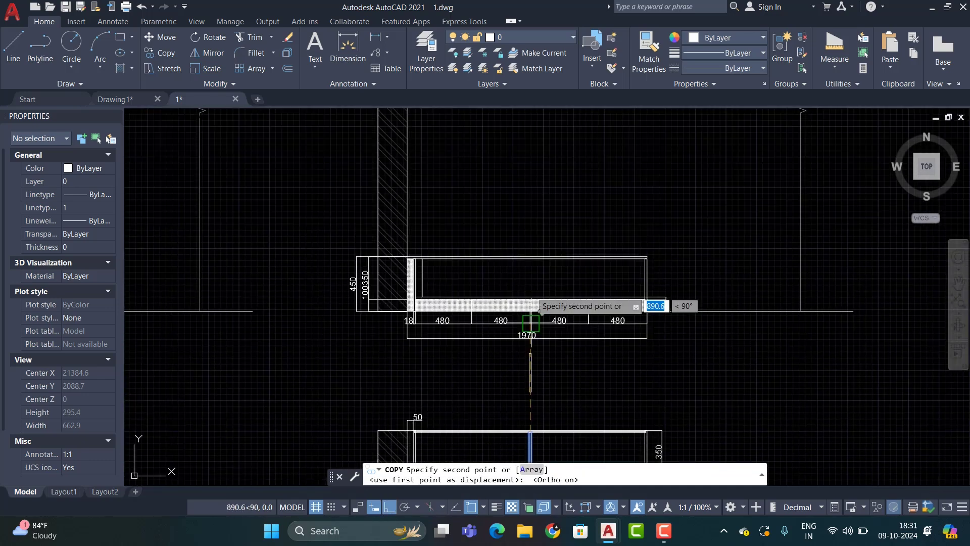
{"action": "scroll", "coordinate": [532, 253], "scroll_direction": "up", "scroll_amount": 3}
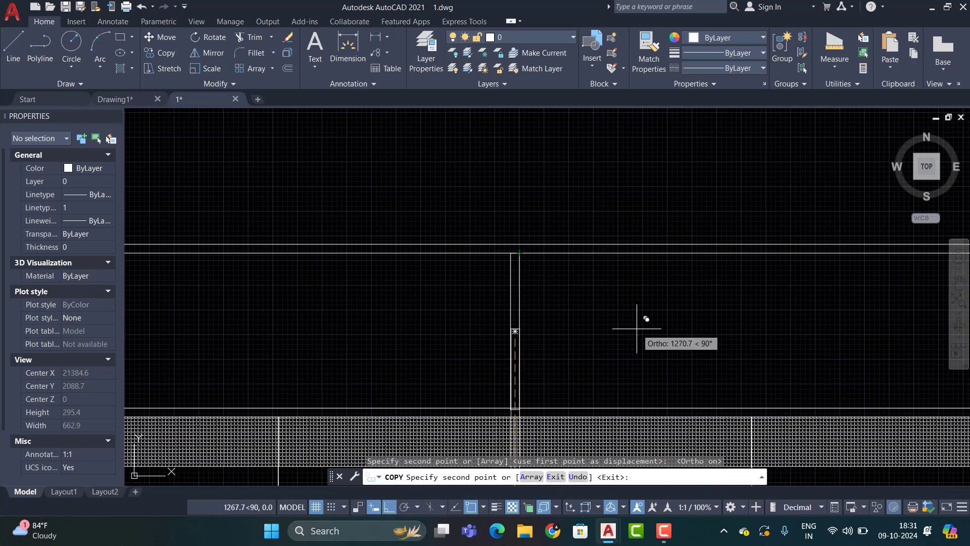
{"action": "left_click", "coordinate": [590, 354]}
{"action": "key", "text": "Escape"}
{"action": "scroll", "coordinate": [504, 415], "scroll_direction": "down", "scroll_amount": 4}
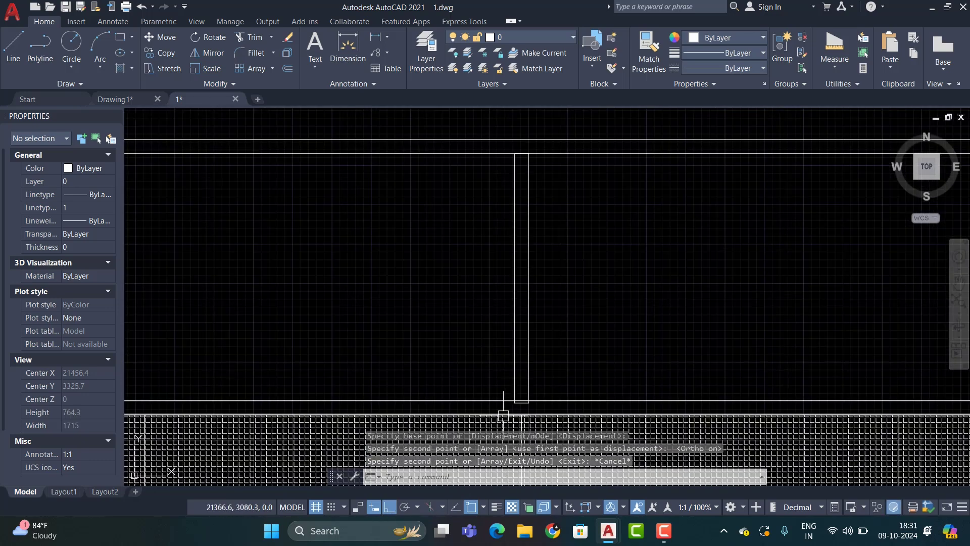
{"action": "left_click", "coordinate": [530, 329]}
{"action": "scroll", "coordinate": [530, 407], "scroll_direction": "up", "scroll_amount": 8}
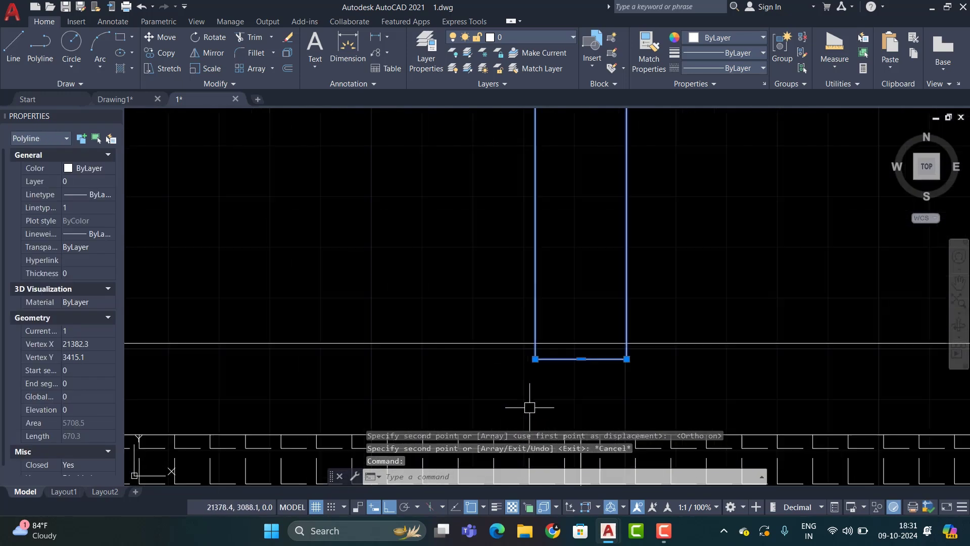
{"action": "left_click", "coordinate": [581, 359]}
{"action": "key", "text": "Escape"}
{"action": "scroll", "coordinate": [538, 394], "scroll_direction": "down", "scroll_amount": 8}
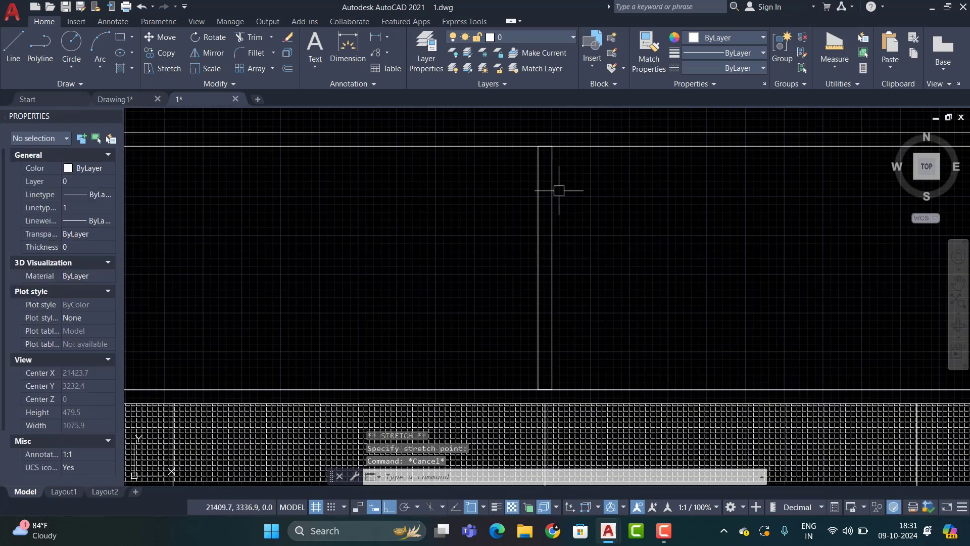
{"action": "scroll", "coordinate": [553, 152], "scroll_direction": "up", "scroll_amount": 8}
{"action": "scroll", "coordinate": [608, 425], "scroll_direction": "up", "scroll_amount": 5}
{"action": "scroll", "coordinate": [565, 326], "scroll_direction": "up", "scroll_amount": 3}
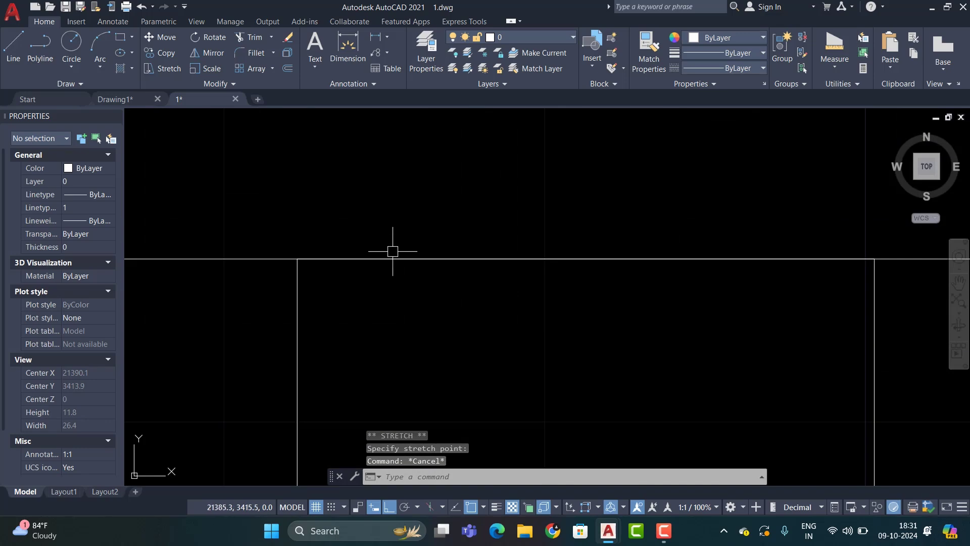
{"action": "scroll", "coordinate": [533, 152], "scroll_direction": "down", "scroll_amount": 3}
{"action": "scroll", "coordinate": [423, 255], "scroll_direction": "down", "scroll_amount": 10}
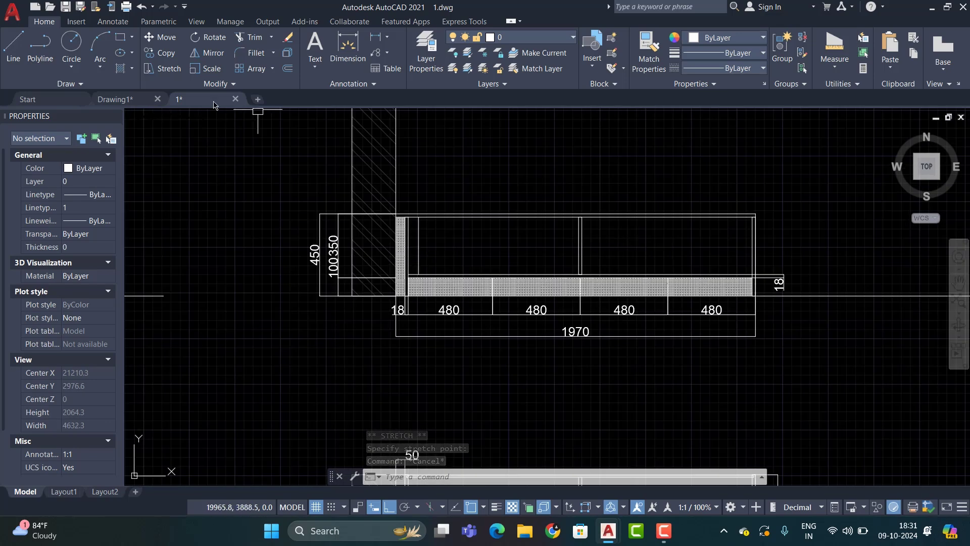
Draw a horizontal line across the ledge's upper compartment.
{"action": "left_click", "coordinate": [13, 49]}
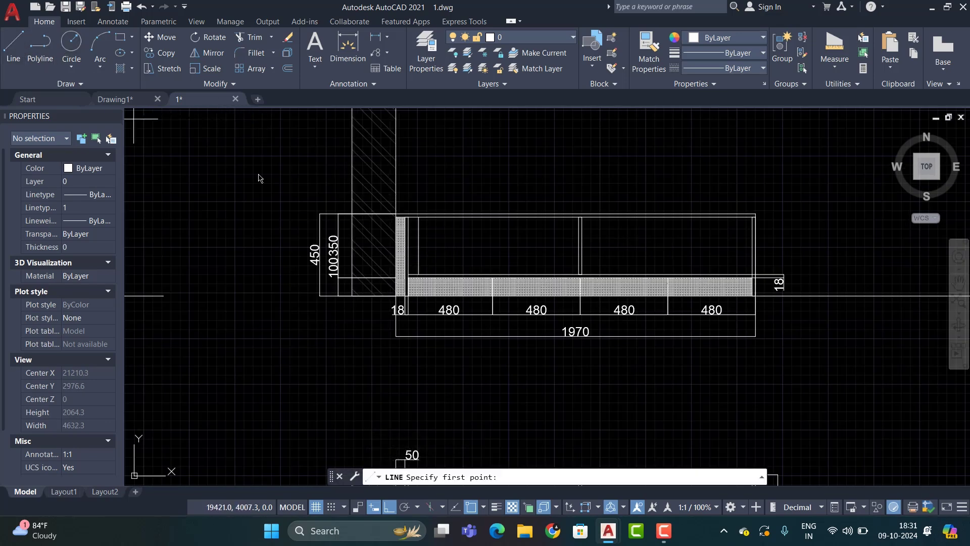
{"action": "scroll", "coordinate": [440, 263], "scroll_direction": "up", "scroll_amount": 4}
{"action": "left_click", "coordinate": [395, 236]}
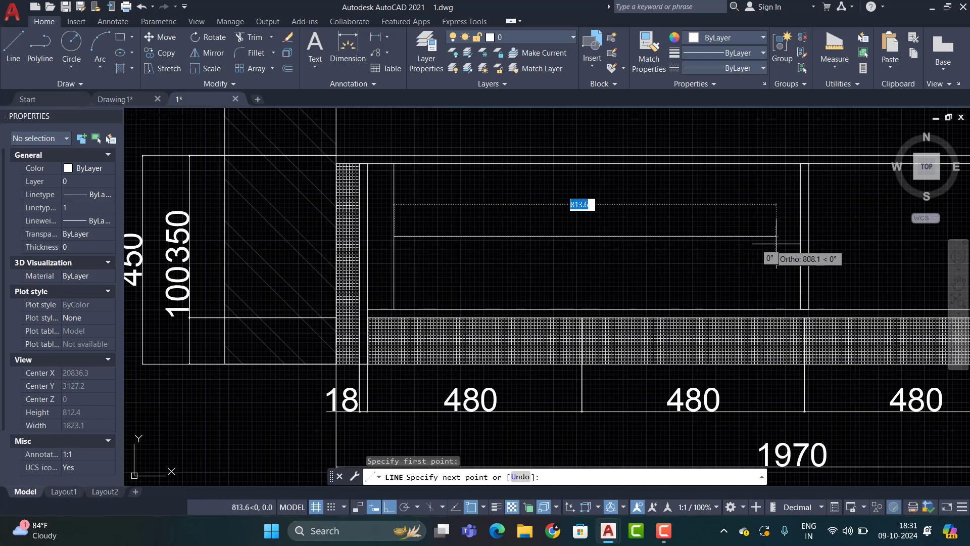
{"action": "left_click", "coordinate": [801, 236]}
{"action": "key", "text": "Escape"}
Delete the stray vertical line inside the ledge.
{"action": "left_click", "coordinate": [391, 211]}
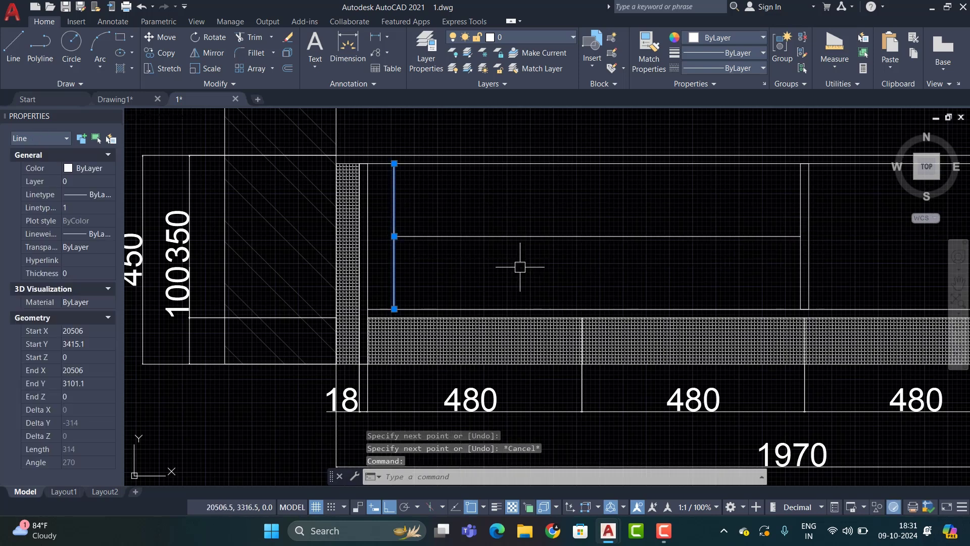
{"action": "key", "text": "Delete"}
{"action": "key", "text": "Return"}
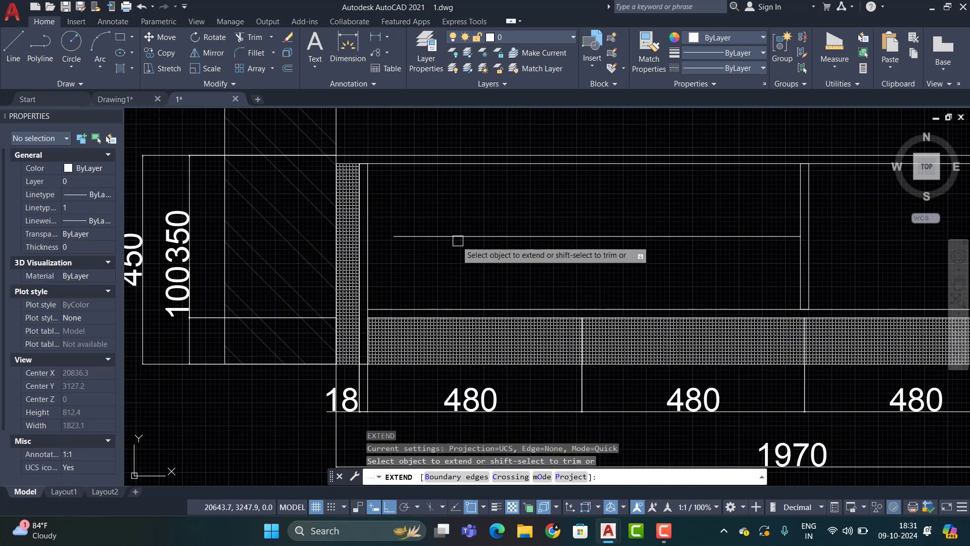
{"action": "left_click", "coordinate": [439, 232]}
{"action": "scroll", "coordinate": [480, 220], "scroll_direction": "down", "scroll_amount": 5}
{"action": "key", "text": "Escape"}
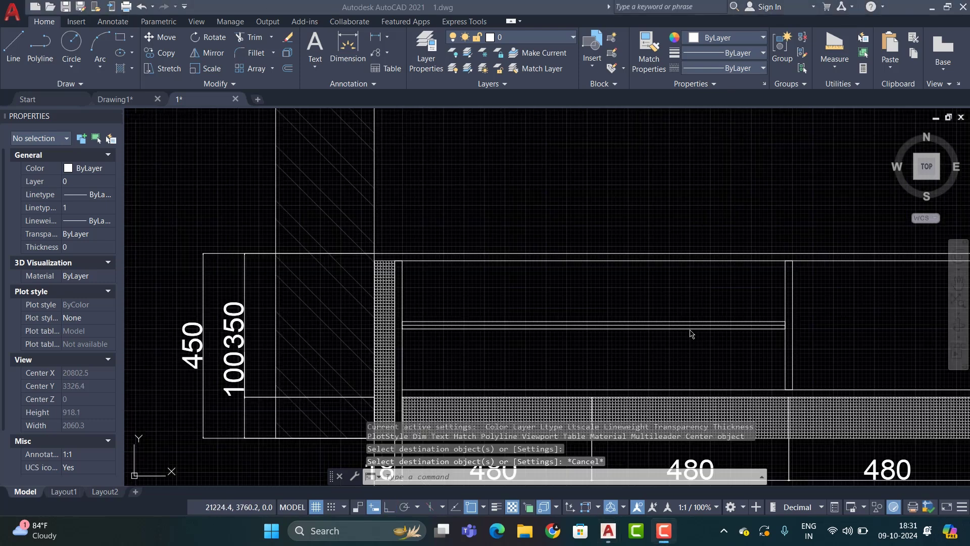
Delete the duplicate middle line.
{"action": "scroll", "coordinate": [692, 334], "scroll_direction": "up", "scroll_amount": 2}
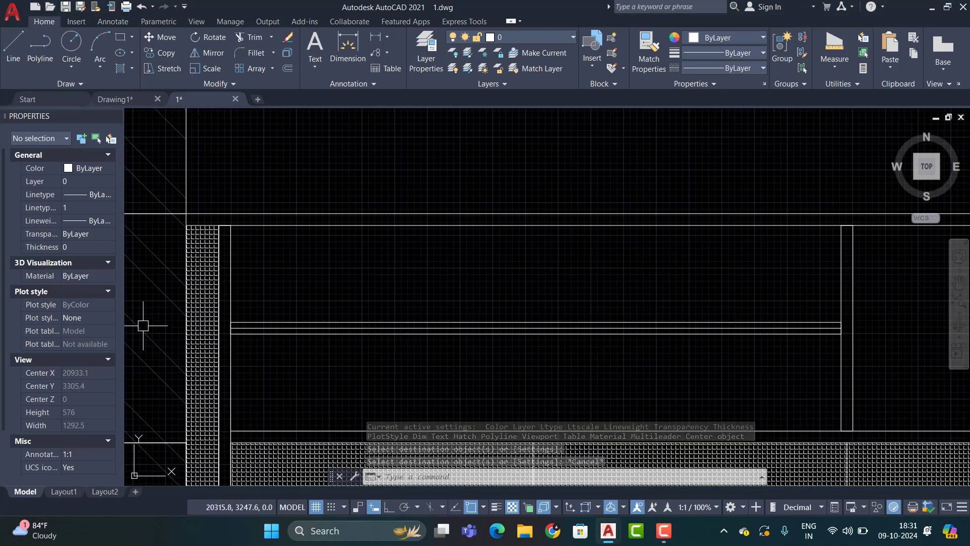
{"action": "scroll", "coordinate": [517, 329], "scroll_direction": "up", "scroll_amount": 2}
{"action": "left_click", "coordinate": [518, 332]}
{"action": "key", "text": "Delete"}
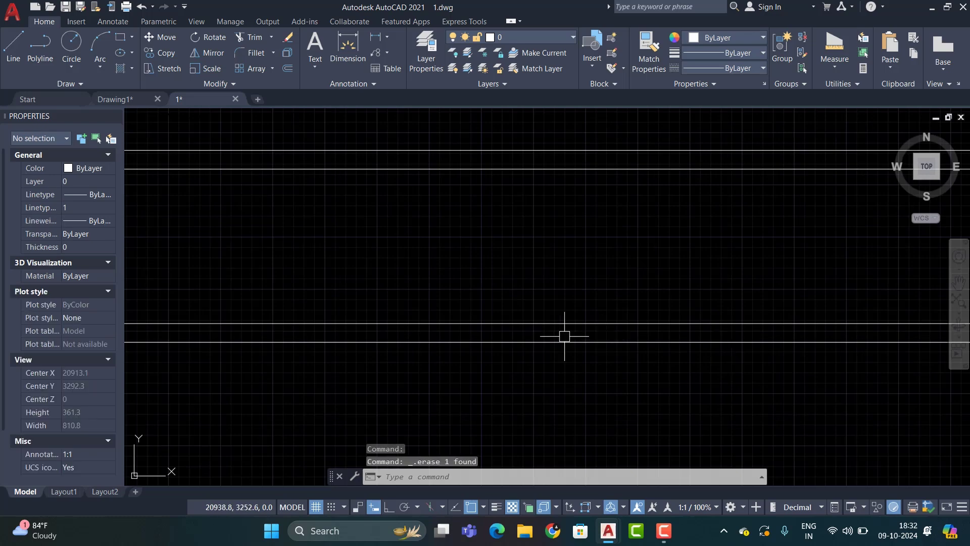
{"action": "scroll", "coordinate": [563, 336], "scroll_direction": "down", "scroll_amount": 3}
Copy the left-half divider polyline, based at its left end, into the right half.
{"action": "left_click", "coordinate": [650, 332]}
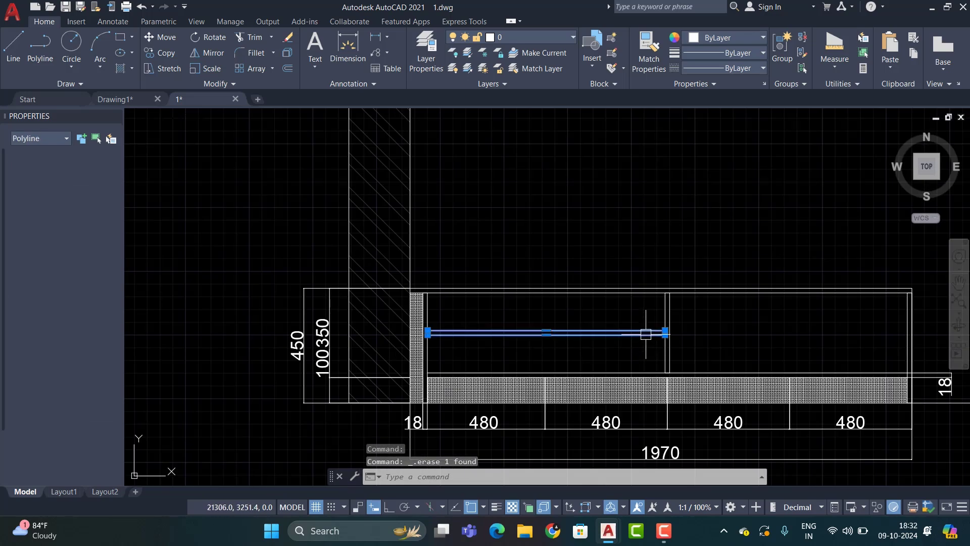
{"action": "left_click", "coordinate": [161, 52]}
{"action": "scroll", "coordinate": [411, 334], "scroll_direction": "up", "scroll_amount": 2}
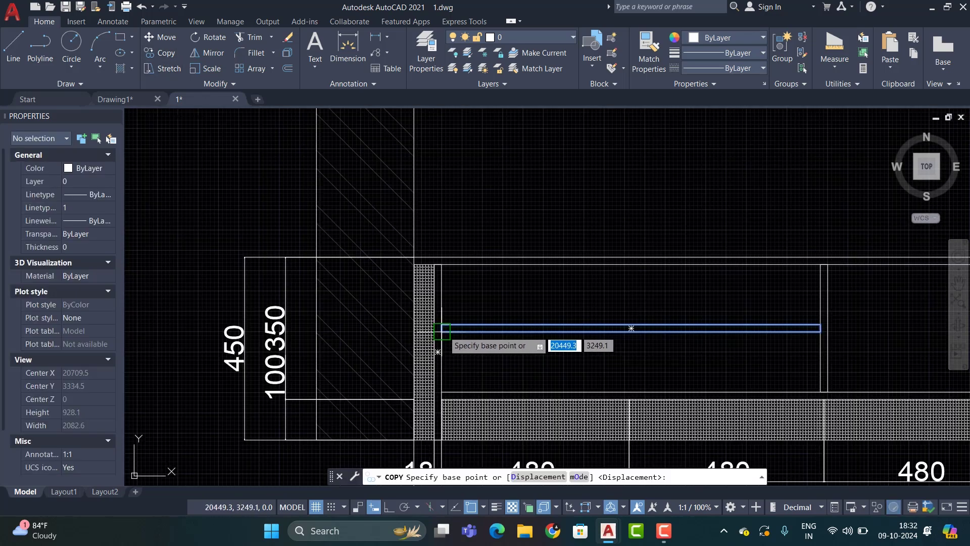
{"action": "left_click", "coordinate": [441, 329]}
{"action": "scroll", "coordinate": [438, 352], "scroll_direction": "down", "scroll_amount": 3}
{"action": "scroll", "coordinate": [581, 333], "scroll_direction": "up", "scroll_amount": 5}
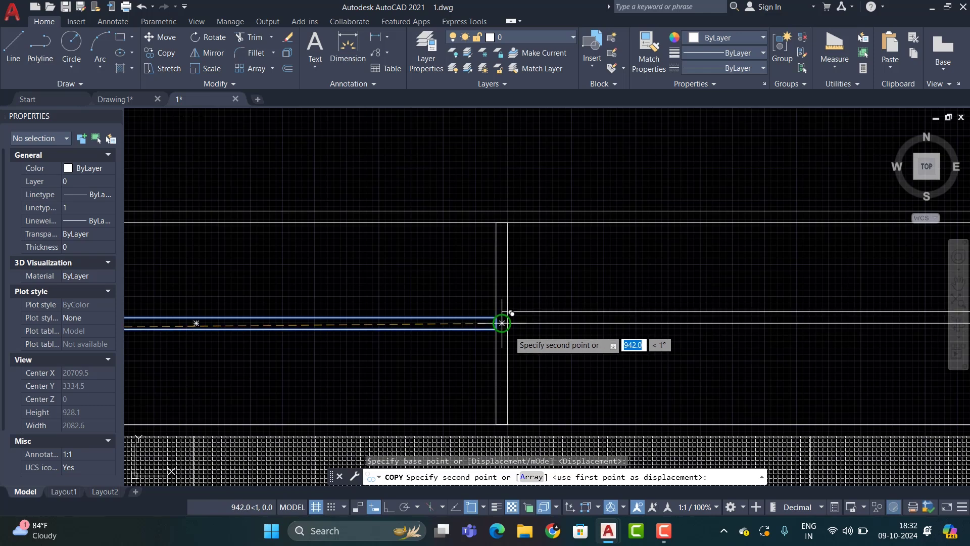
{"action": "scroll", "coordinate": [507, 328], "scroll_direction": "up", "scroll_amount": 5}
{"action": "left_click", "coordinate": [468, 310]}
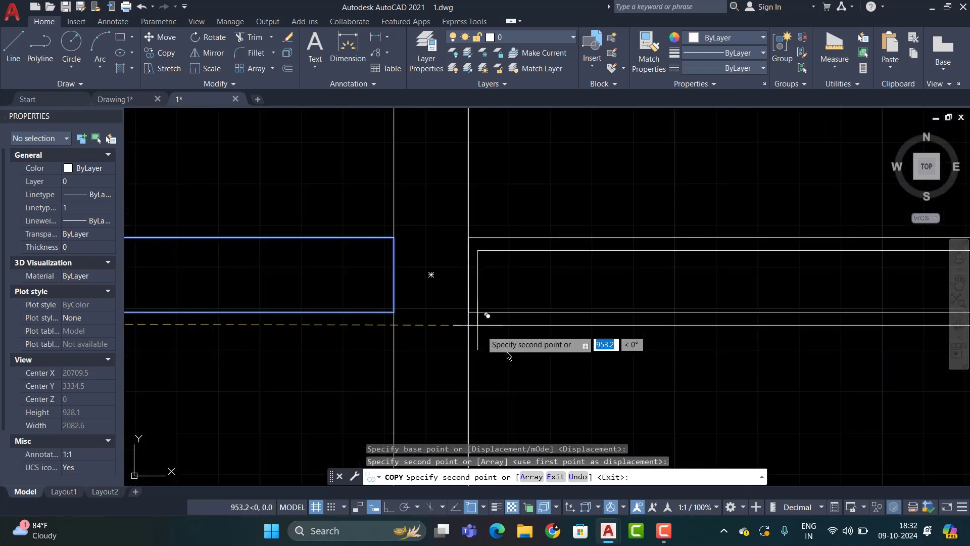
{"action": "scroll", "coordinate": [475, 311], "scroll_direction": "down", "scroll_amount": 4}
{"action": "key", "text": "Escape"}
{"action": "scroll", "coordinate": [486, 261], "scroll_direction": "down", "scroll_amount": 4}
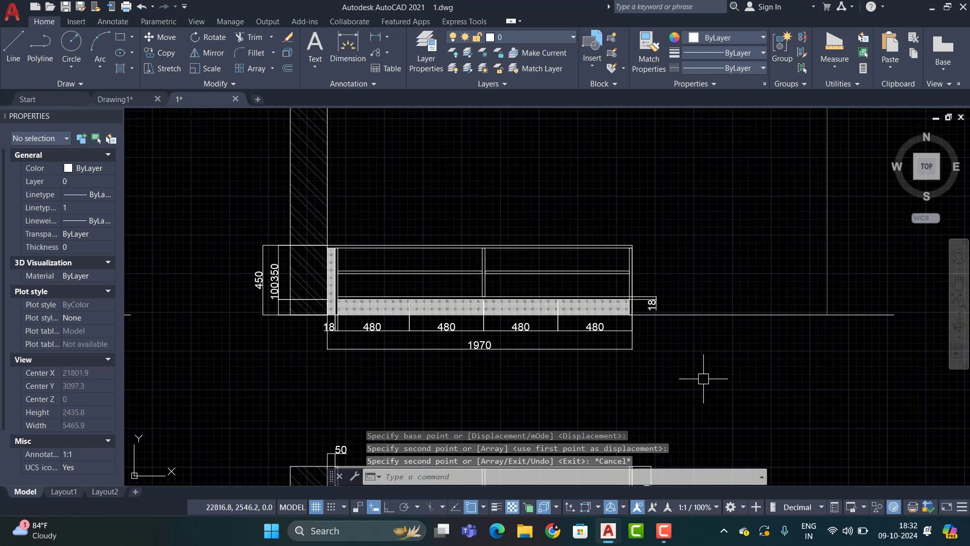
Add the lower 148 vertical dimension at the upper compartment's right end.
{"action": "left_click", "coordinate": [375, 37]}
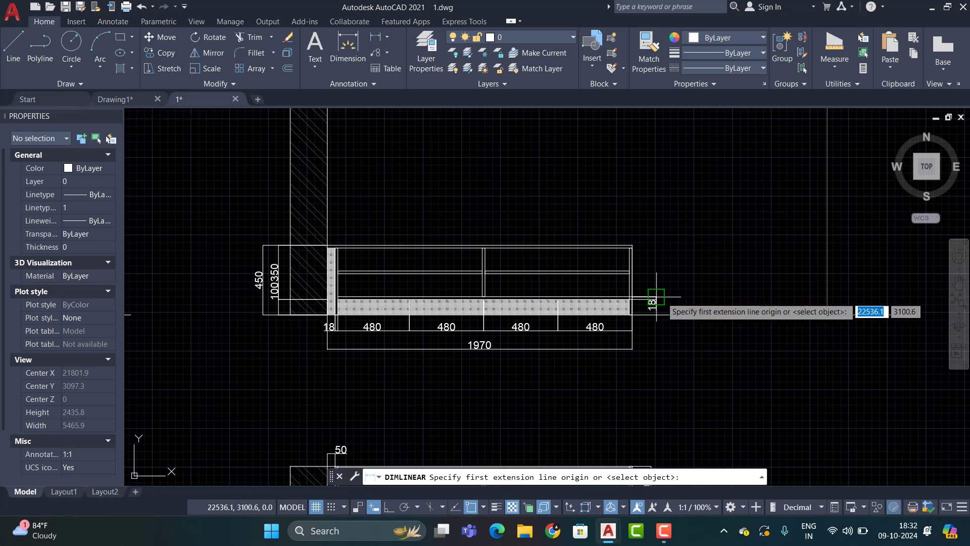
{"action": "scroll", "coordinate": [656, 301], "scroll_direction": "up", "scroll_amount": 5}
{"action": "left_click", "coordinate": [536, 291]}
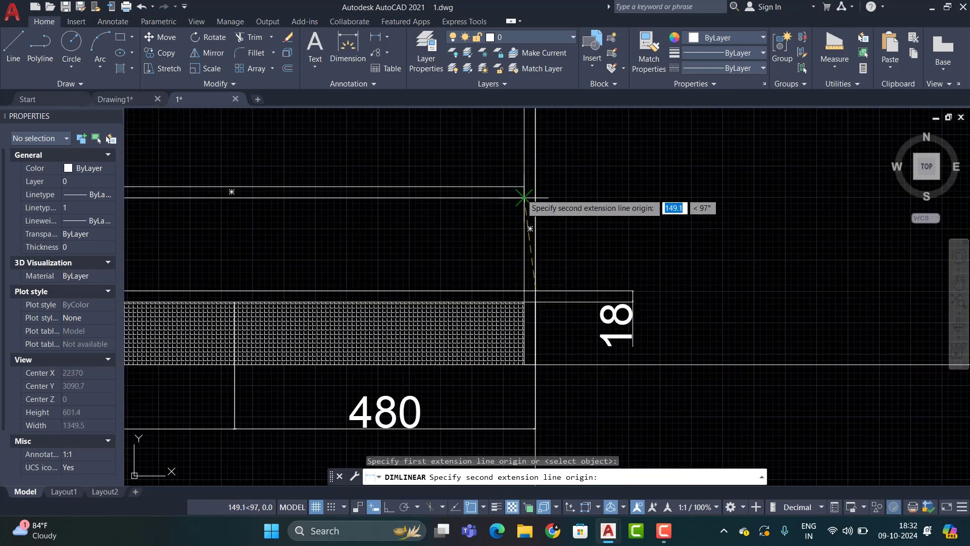
{"action": "key", "text": "Escape"}
{"action": "left_click", "coordinate": [383, 44]}
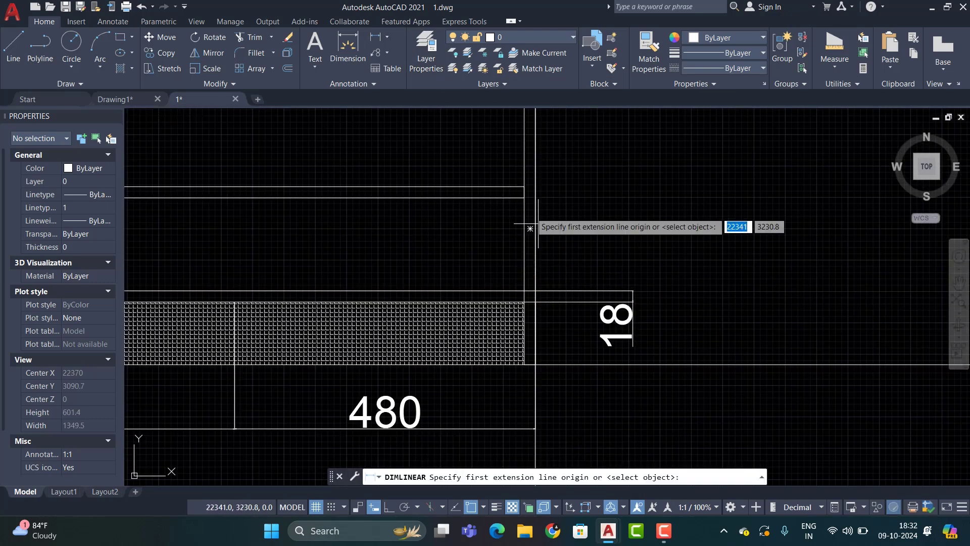
{"action": "left_click", "coordinate": [526, 199]}
{"action": "left_click", "coordinate": [525, 291]}
{"action": "left_click", "coordinate": [494, 289]}
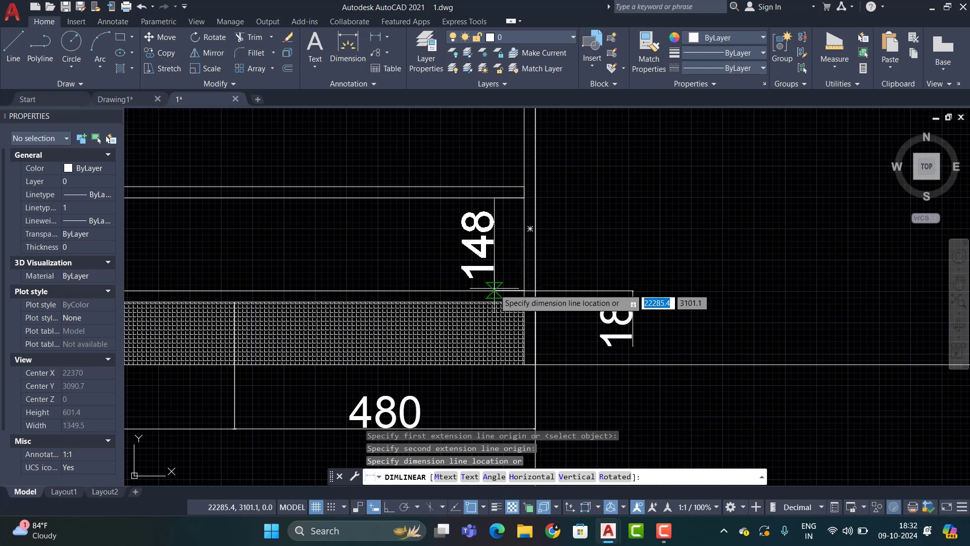
Add the second 148 vertical dimension stacked above the first.
{"action": "middle_click_drag", "start_coordinate": [609, 217], "coordinate": [613, 314]}
{"action": "left_click", "coordinate": [386, 40]}
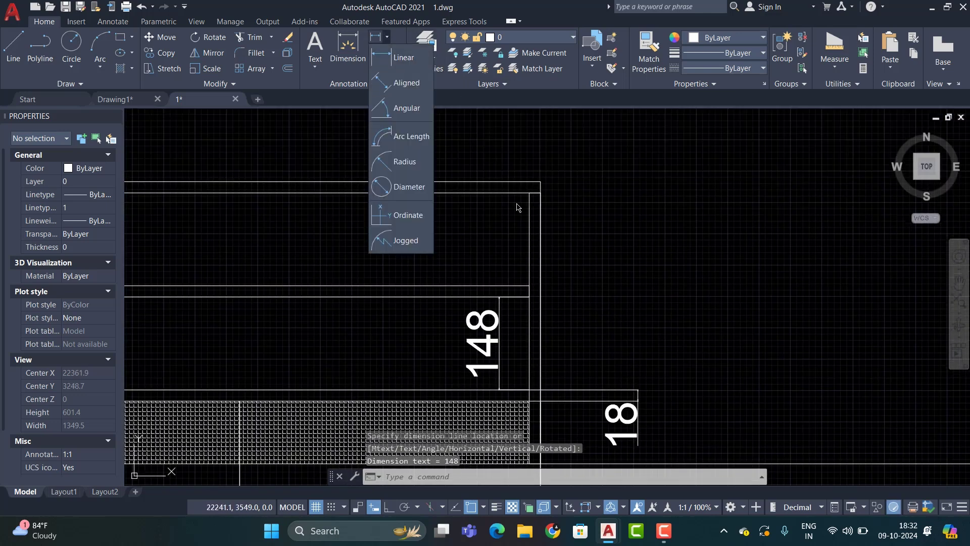
{"action": "left_click", "coordinate": [399, 56]}
{"action": "left_click", "coordinate": [528, 192]}
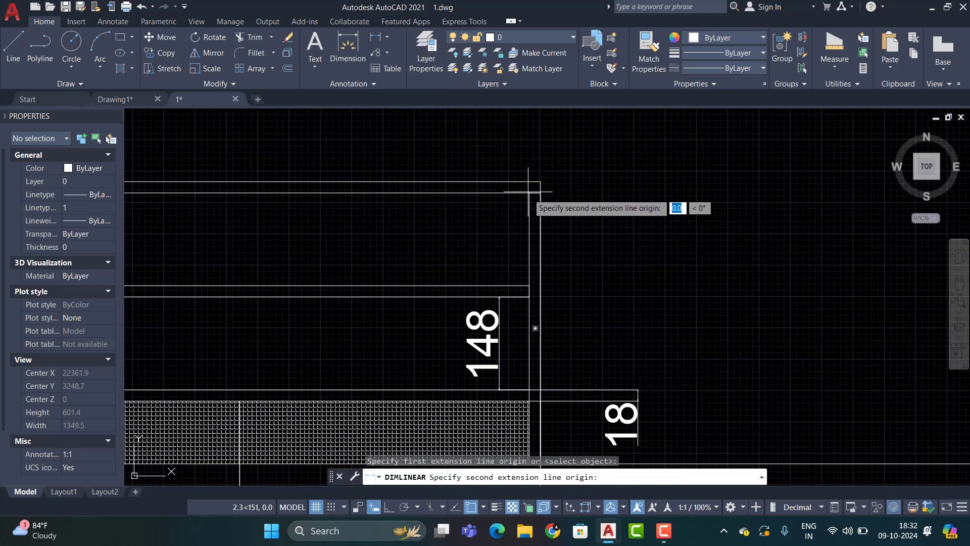
{"action": "left_click", "coordinate": [528, 286]}
{"action": "left_click", "coordinate": [499, 288]}
{"action": "scroll", "coordinate": [636, 245], "scroll_direction": "down", "scroll_amount": 5}
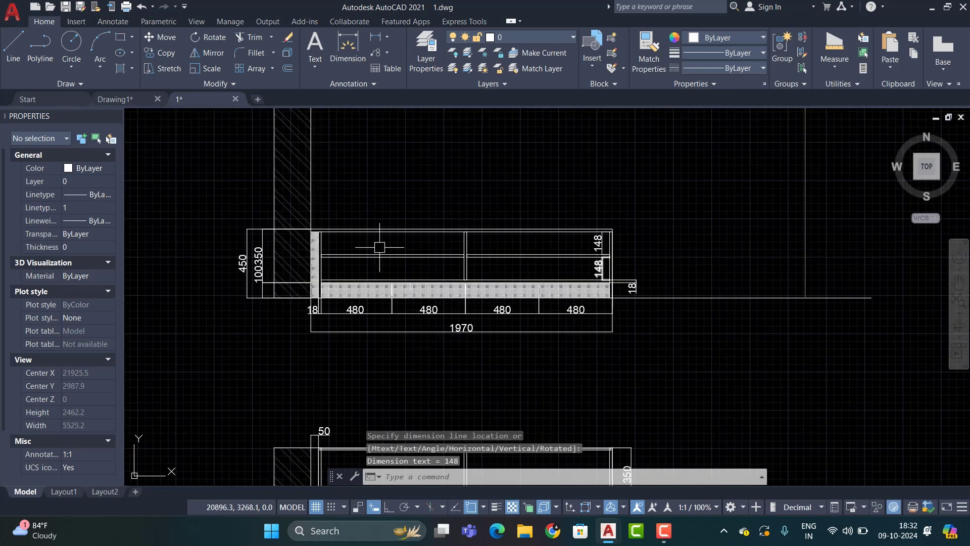
{"action": "scroll", "coordinate": [431, 293], "scroll_direction": "up", "scroll_amount": 2}
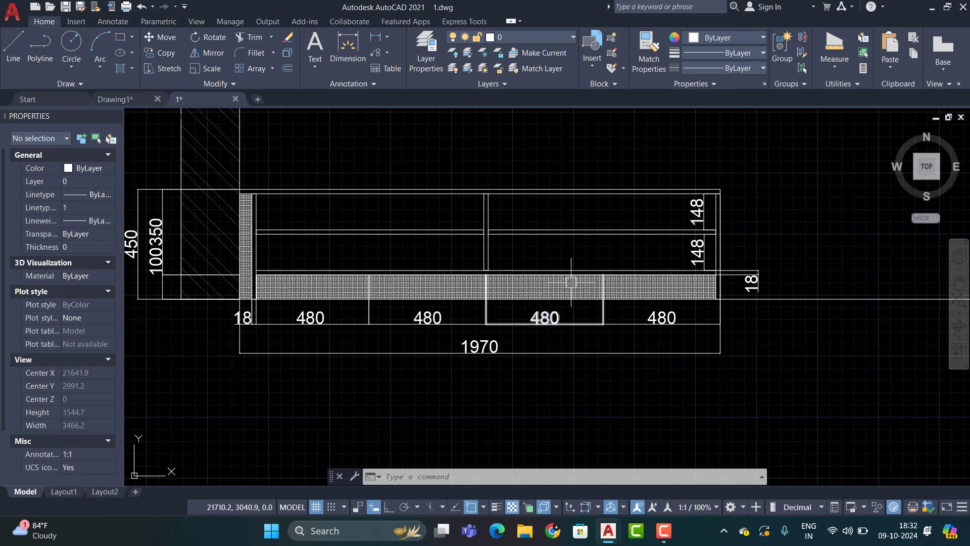
{"action": "scroll", "coordinate": [672, 283], "scroll_direction": "down", "scroll_amount": 5}
{"action": "scroll", "coordinate": [718, 255], "scroll_direction": "down", "scroll_amount": 6}
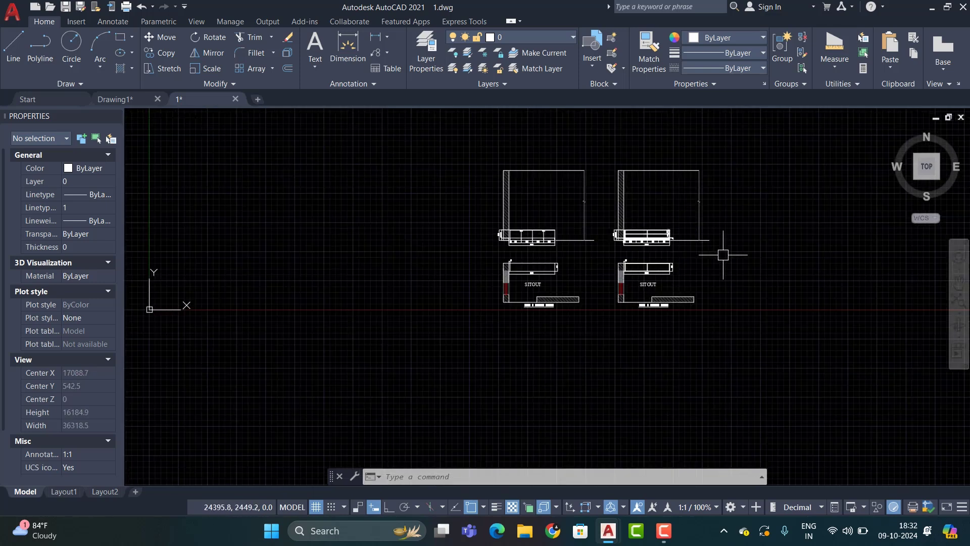
{"action": "scroll", "coordinate": [586, 246], "scroll_direction": "up", "scroll_amount": 3}
{"action": "scroll", "coordinate": [748, 234], "scroll_direction": "up", "scroll_amount": 4}
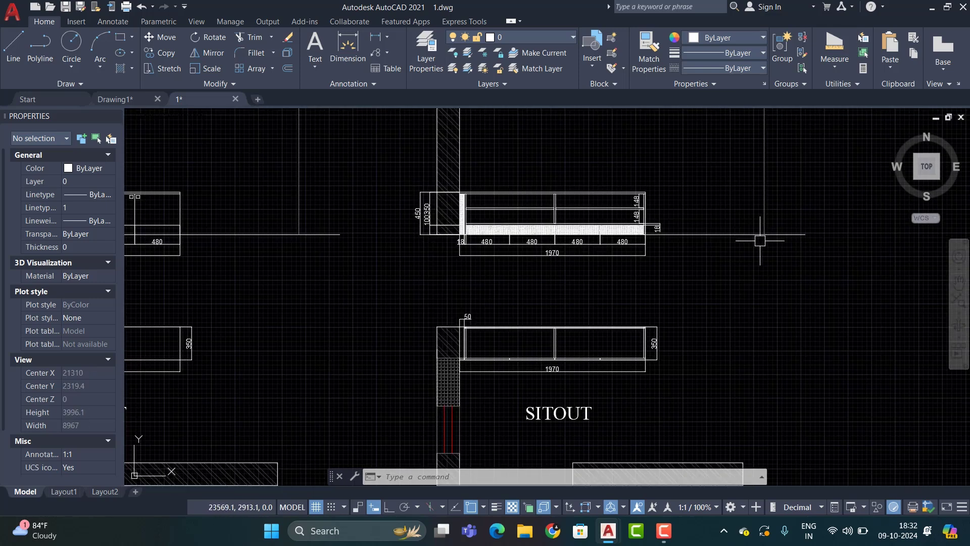
{"action": "scroll", "coordinate": [358, 268], "scroll_direction": "down", "scroll_amount": 2}
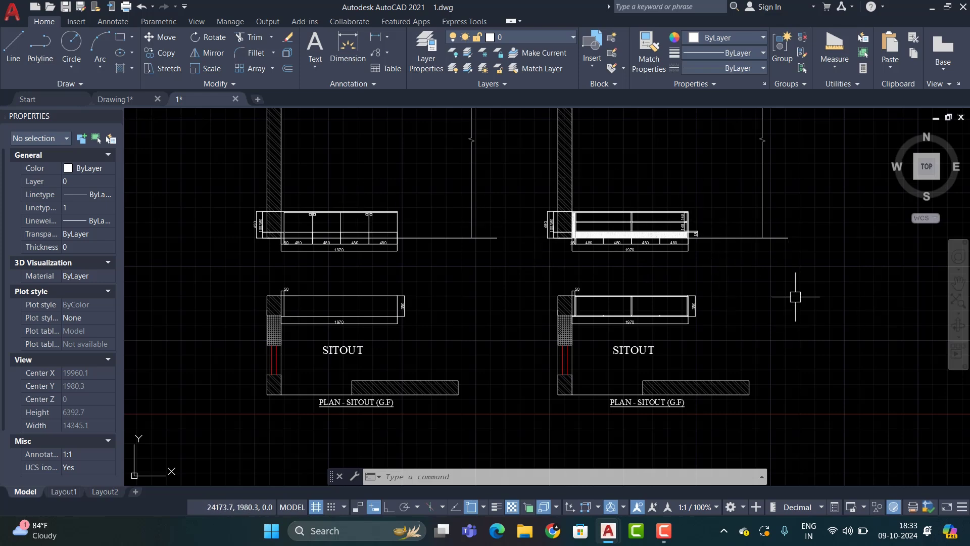
{"action": "scroll", "coordinate": [531, 309], "scroll_direction": "down", "scroll_amount": 2}
{"action": "scroll", "coordinate": [673, 257], "scroll_direction": "up", "scroll_amount": 2}
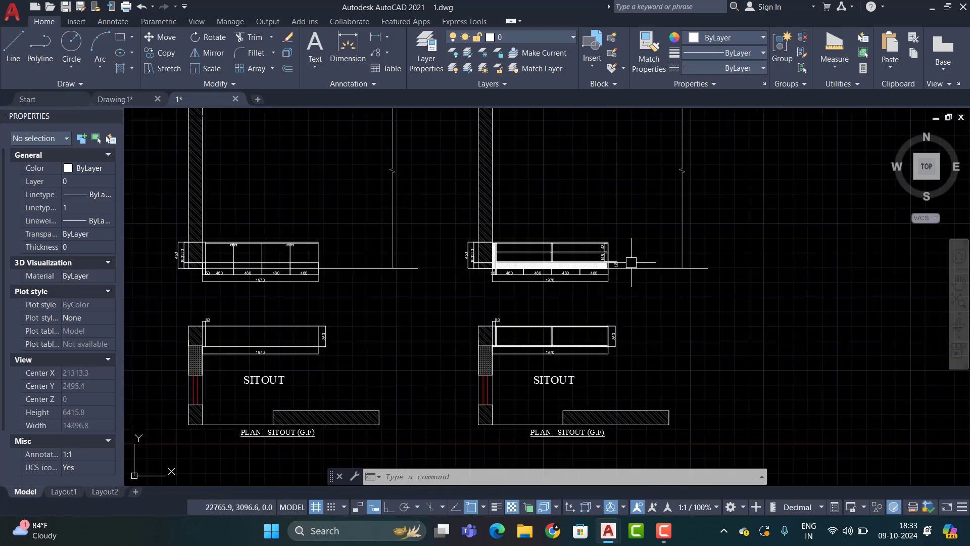
{"action": "scroll", "coordinate": [631, 262], "scroll_direction": "down", "scroll_amount": 2}
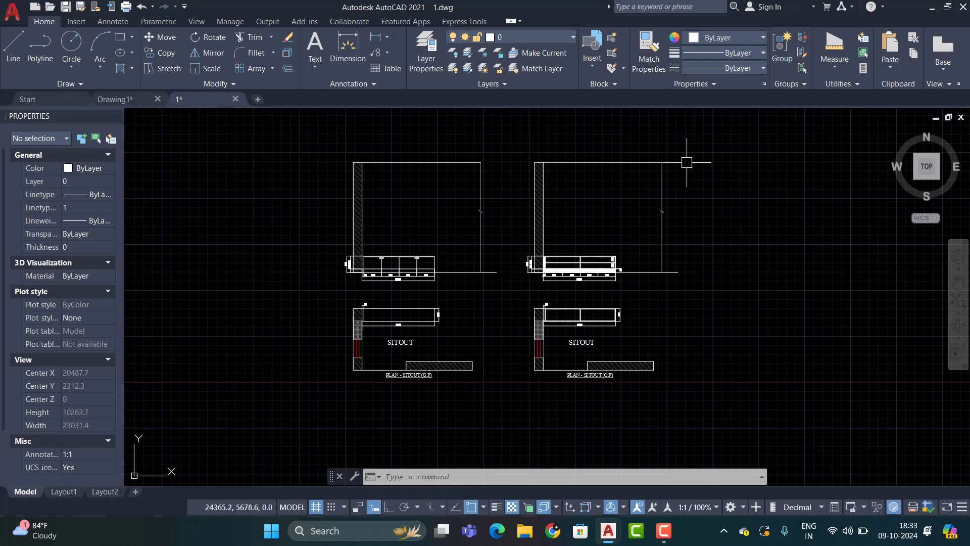